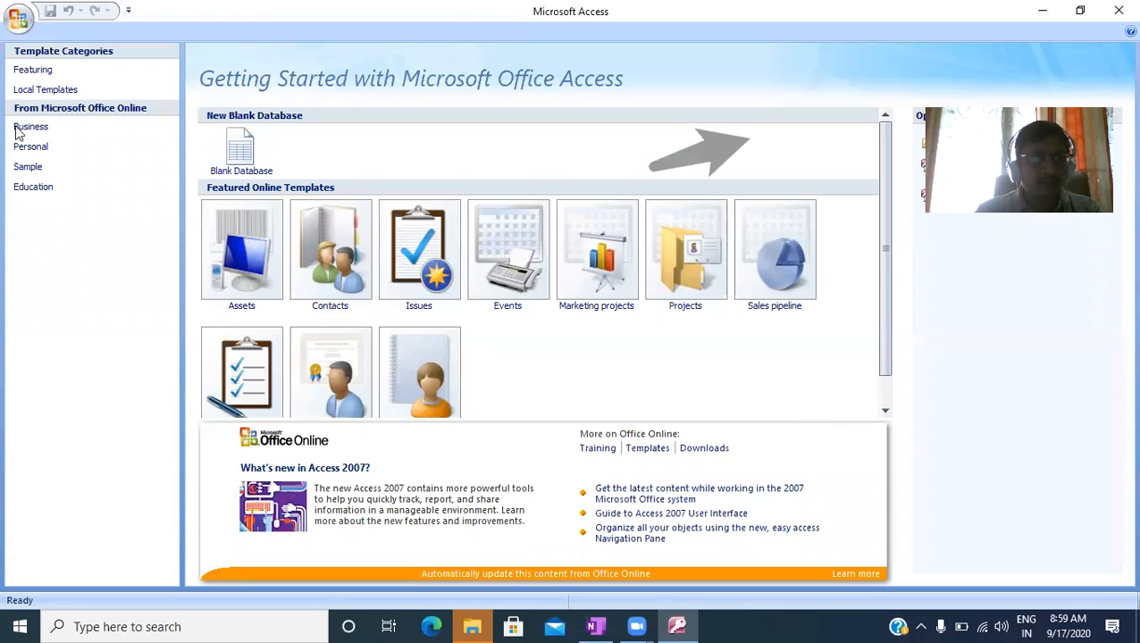
- Open the KISdata database from the Student folder on the F: drive and display its student table
{"action": "left_click", "coordinate": [19, 19]}
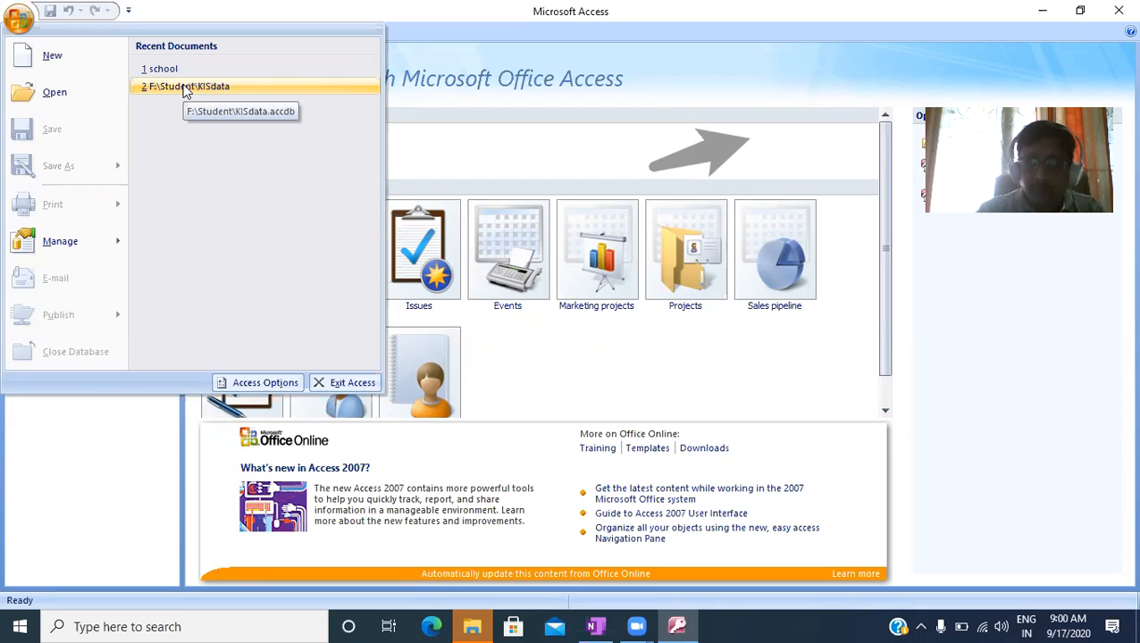
{"action": "left_click", "coordinate": [56, 100]}
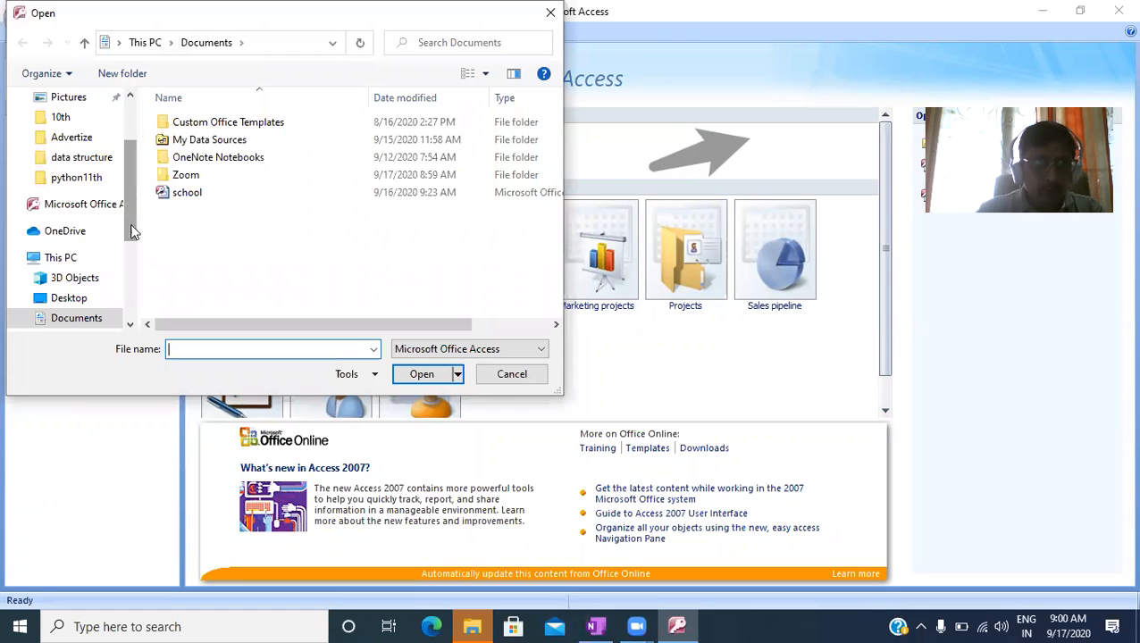
{"action": "scroll", "coordinate": [128, 202], "scroll_direction": "down", "scroll_amount": 3}
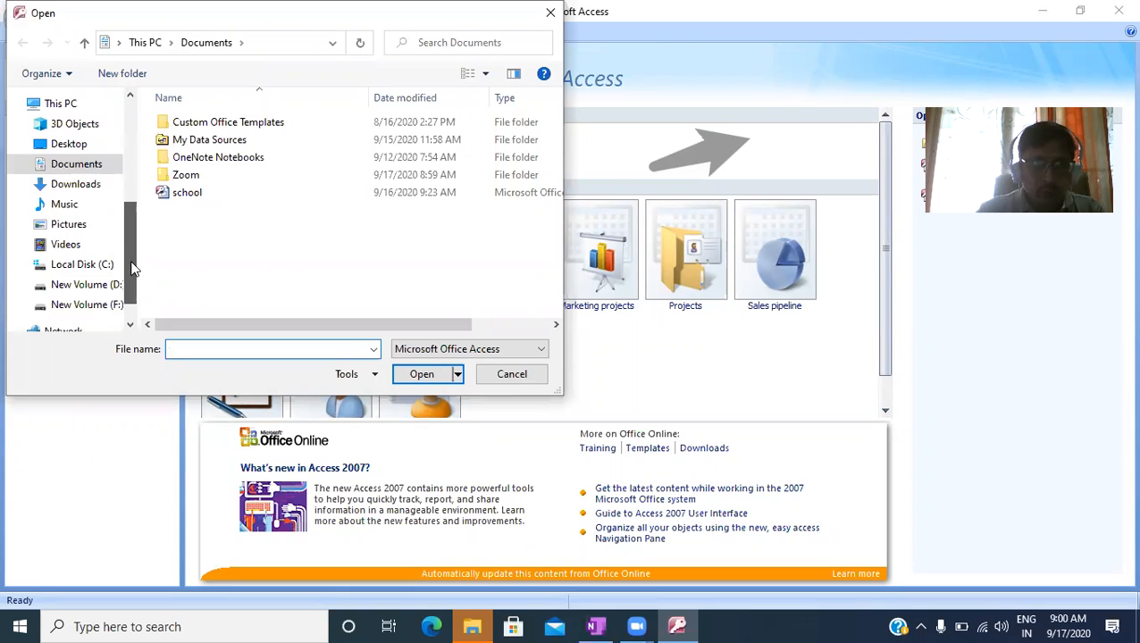
{"action": "left_click", "coordinate": [86, 304]}
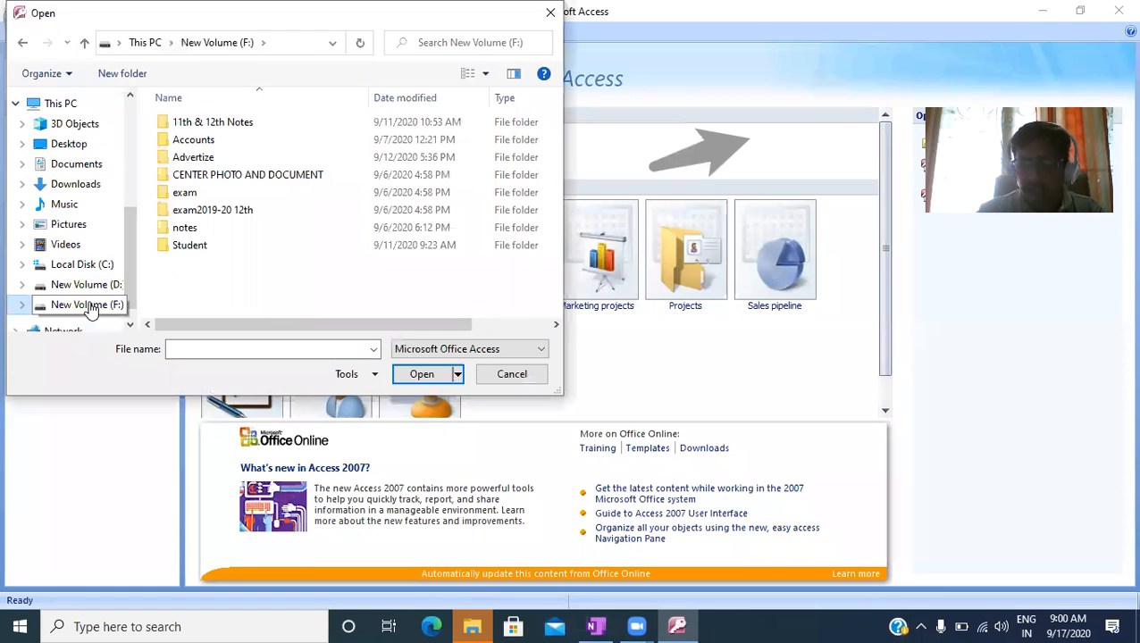
{"action": "double_click", "coordinate": [206, 246]}
{"action": "left_click", "coordinate": [192, 214]}
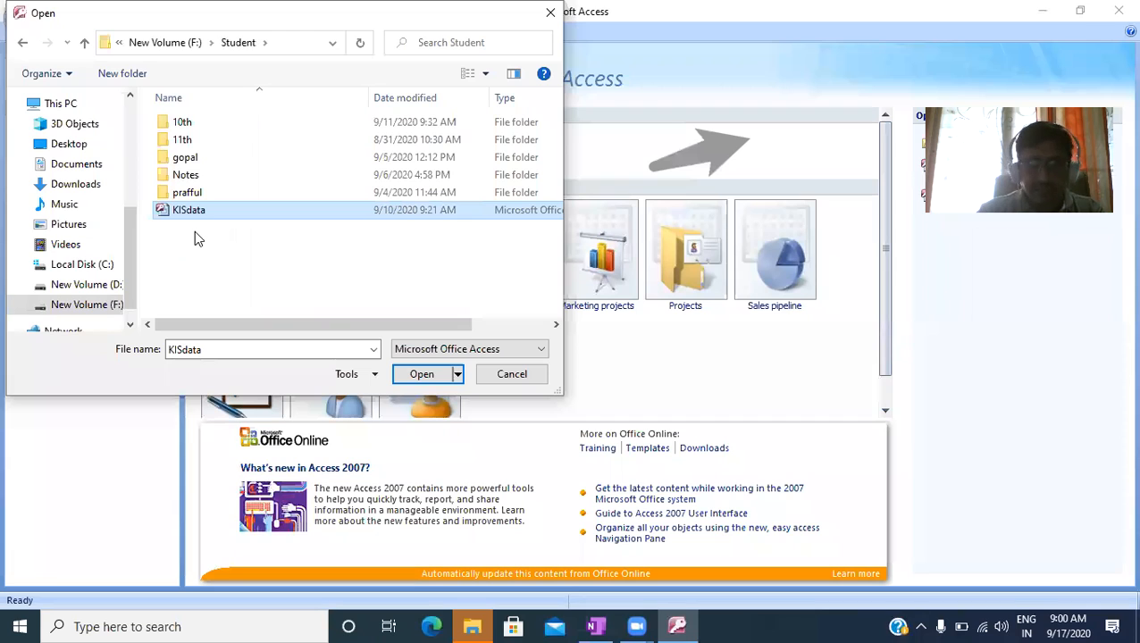
{"action": "left_click", "coordinate": [430, 376]}
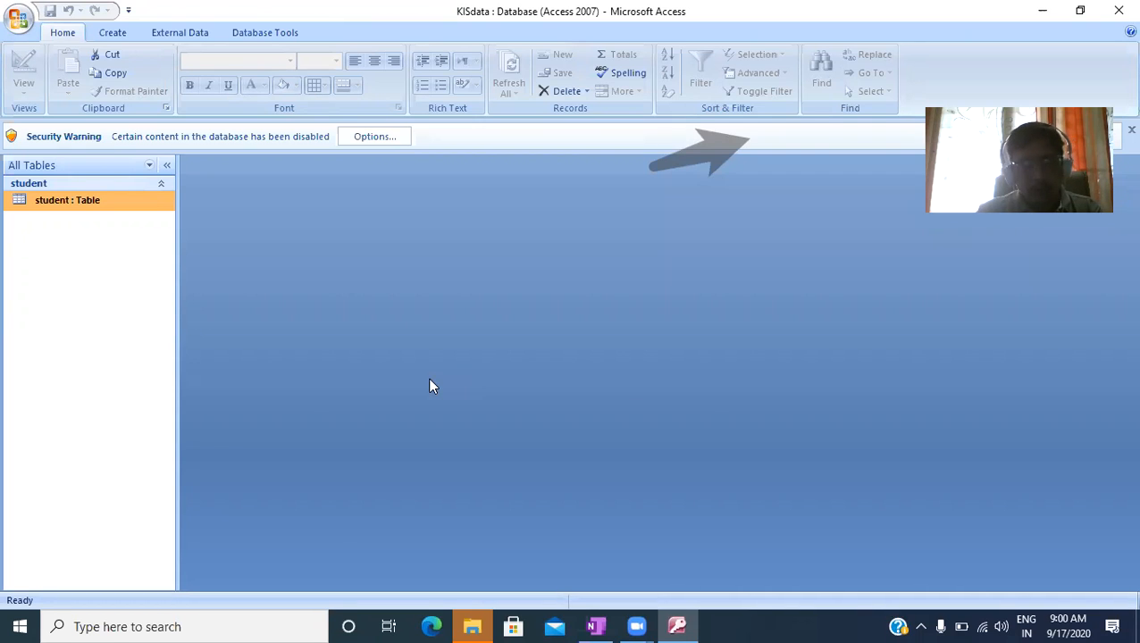
{"action": "double_click", "coordinate": [69, 200]}
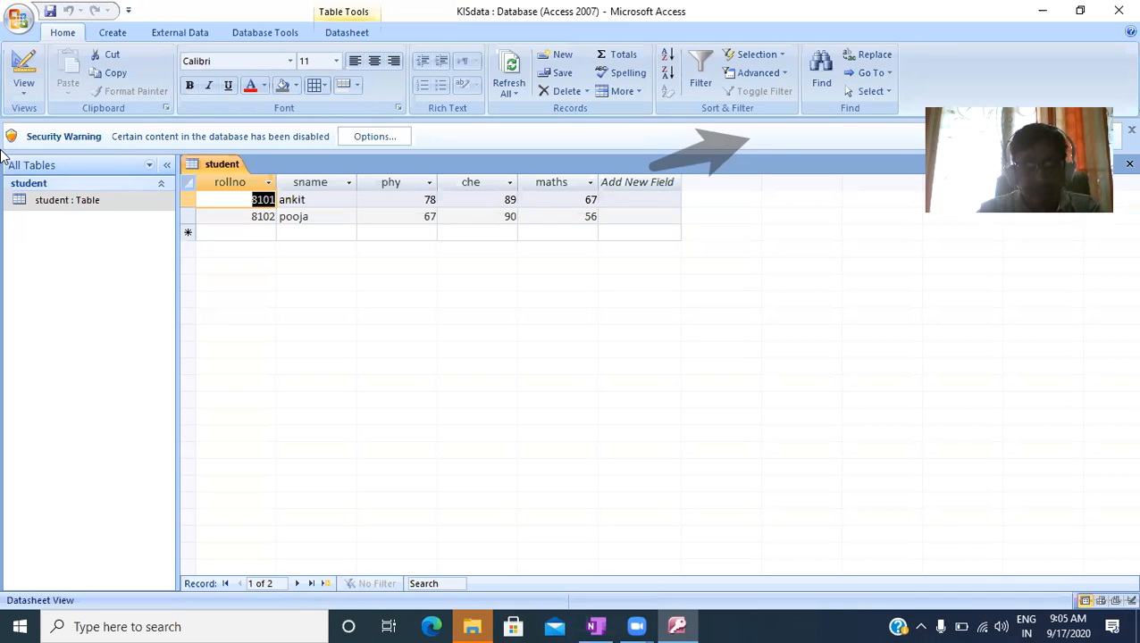
- Try to add a third student record with rollno 8101, the student's name, phy 89, che 67 and maths 78
{"action": "left_click", "coordinate": [254, 235]}
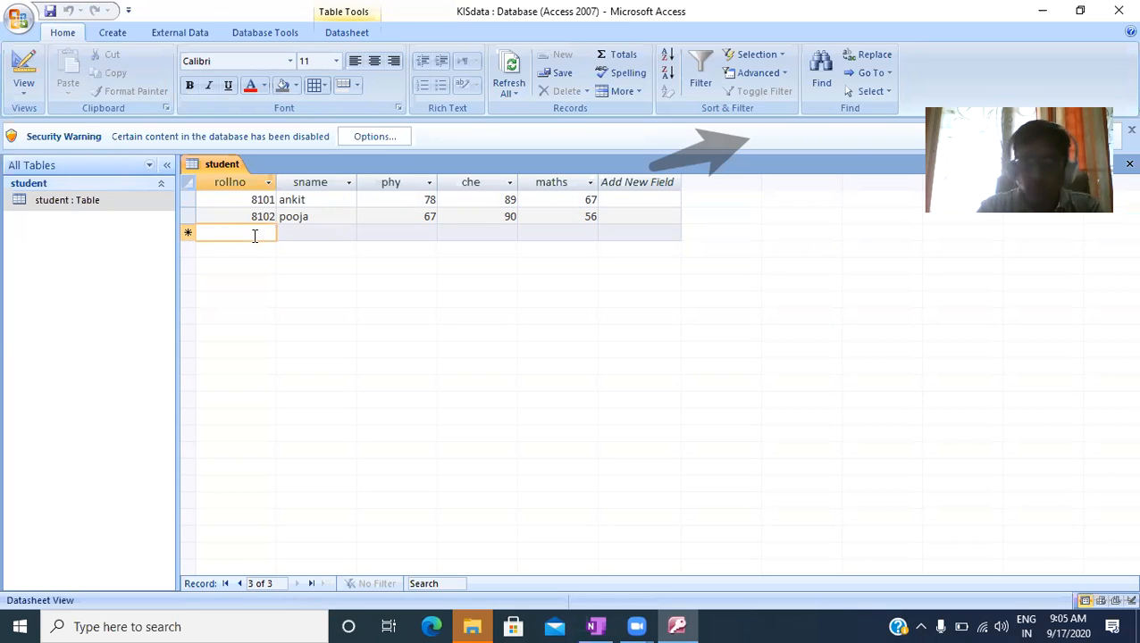
{"action": "type", "text": "8101"}
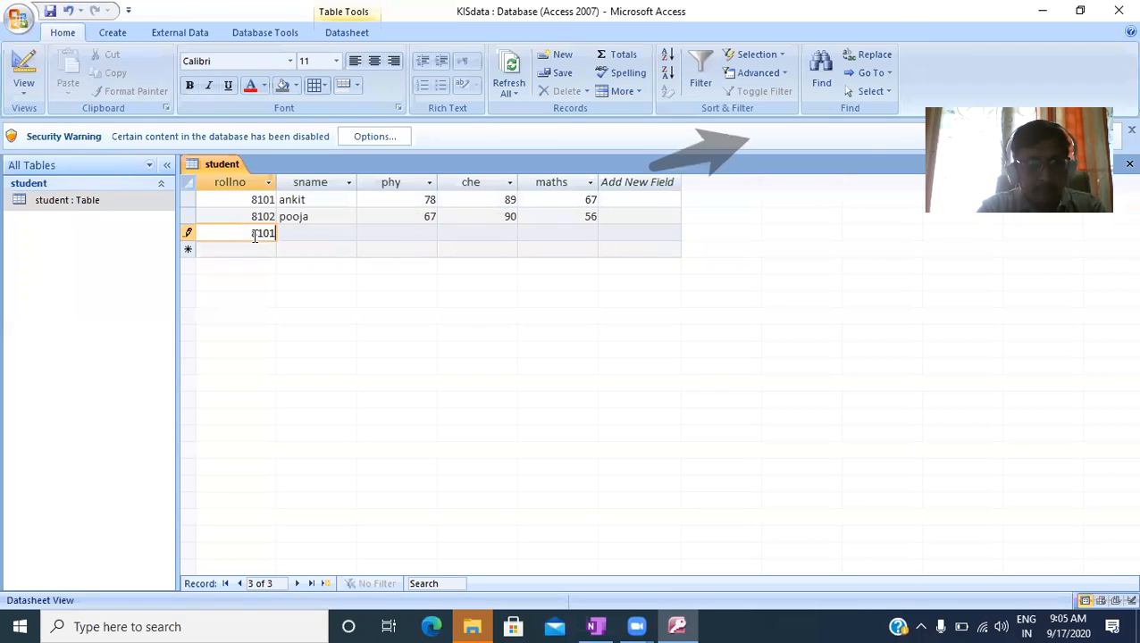
{"action": "key", "text": "Tab"}
{"action": "type", "text": "neha"}
{"action": "key", "text": "Tab"}
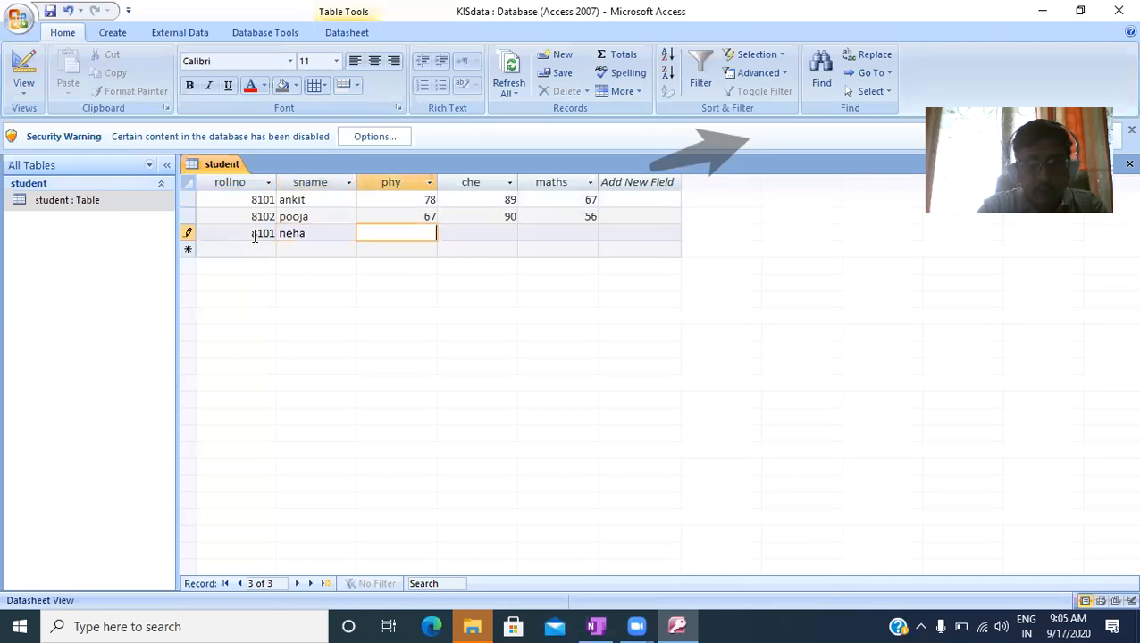
{"action": "type", "text": "89"}
{"action": "key", "text": "Tab"}
{"action": "type", "text": "6"}
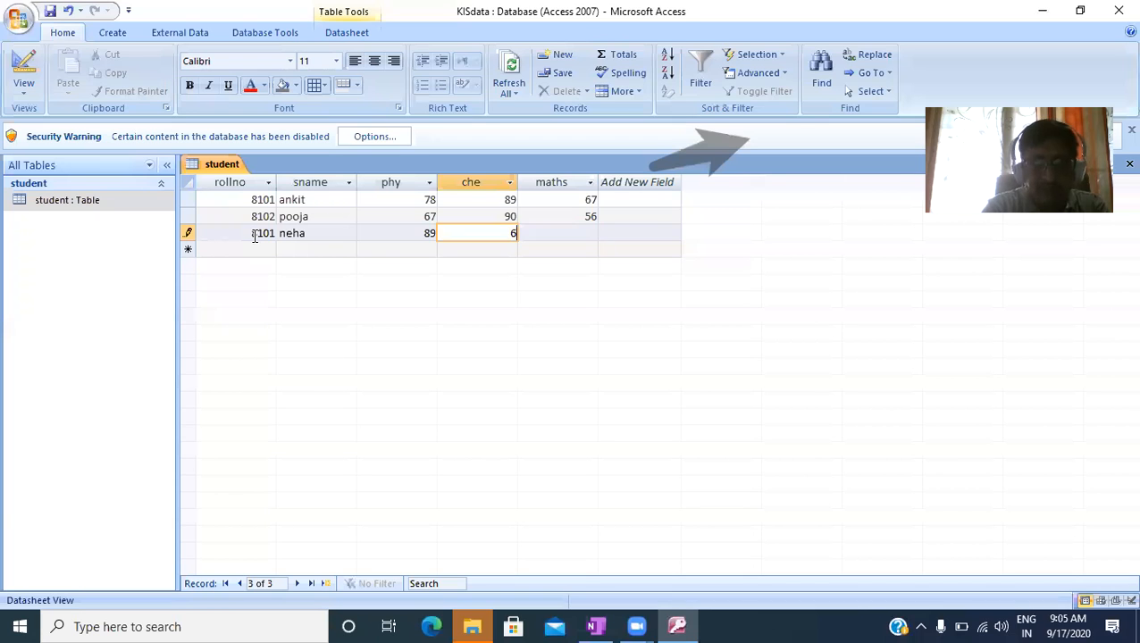
{"action": "type", "text": "7"}
{"action": "key", "text": "Tab"}
{"action": "type", "text": "78"}
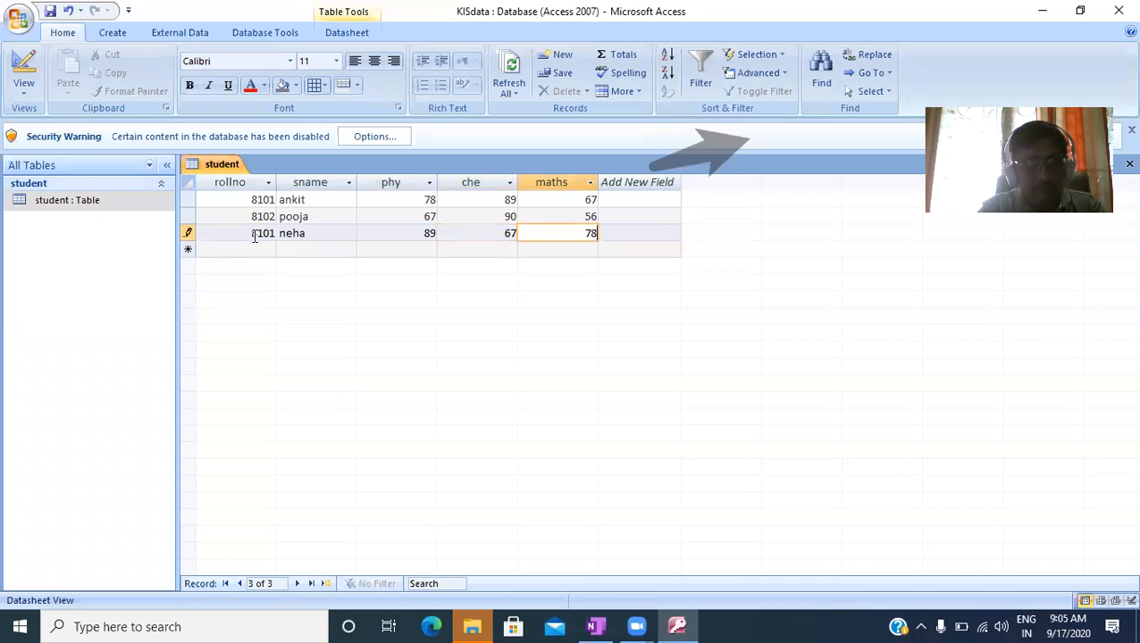
{"action": "left_click", "coordinate": [254, 247]}
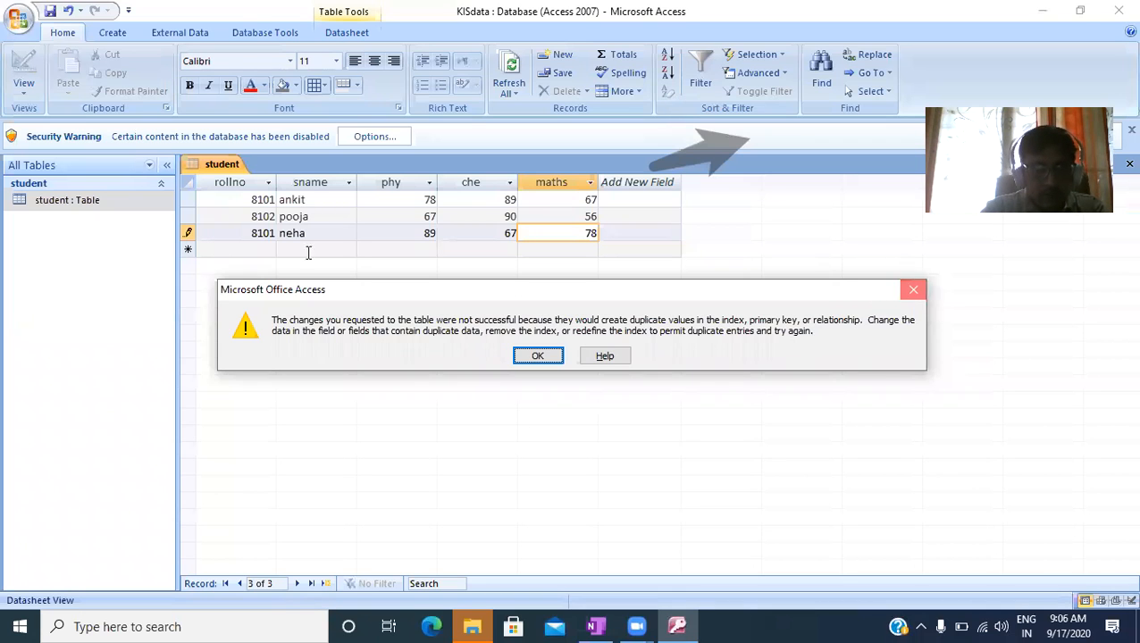
{"action": "key", "text": "Return"}
- Set the third record's rollno to 8103 and commit the record
{"action": "left_click", "coordinate": [273, 232]}
{"action": "key", "text": "BackSpace"}
{"action": "type", "text": "3"}
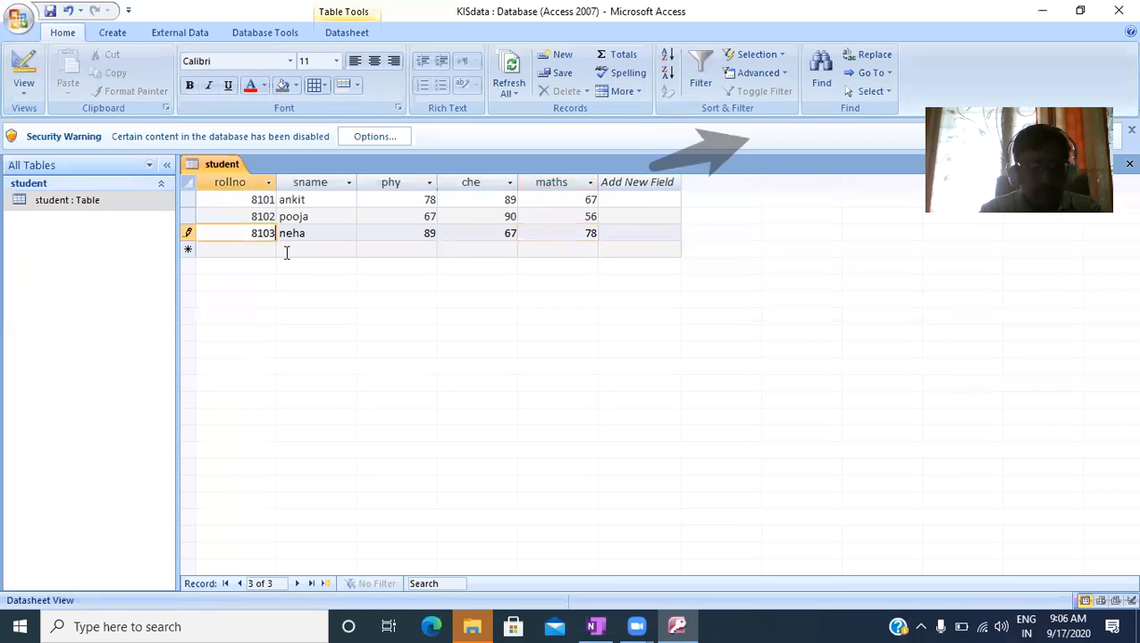
{"action": "key", "text": "Tab"}
{"action": "key", "text": "Tab"}
{"action": "key", "text": "Tab"}
{"action": "key", "text": "Tab"}
{"action": "key", "text": "Tab"}
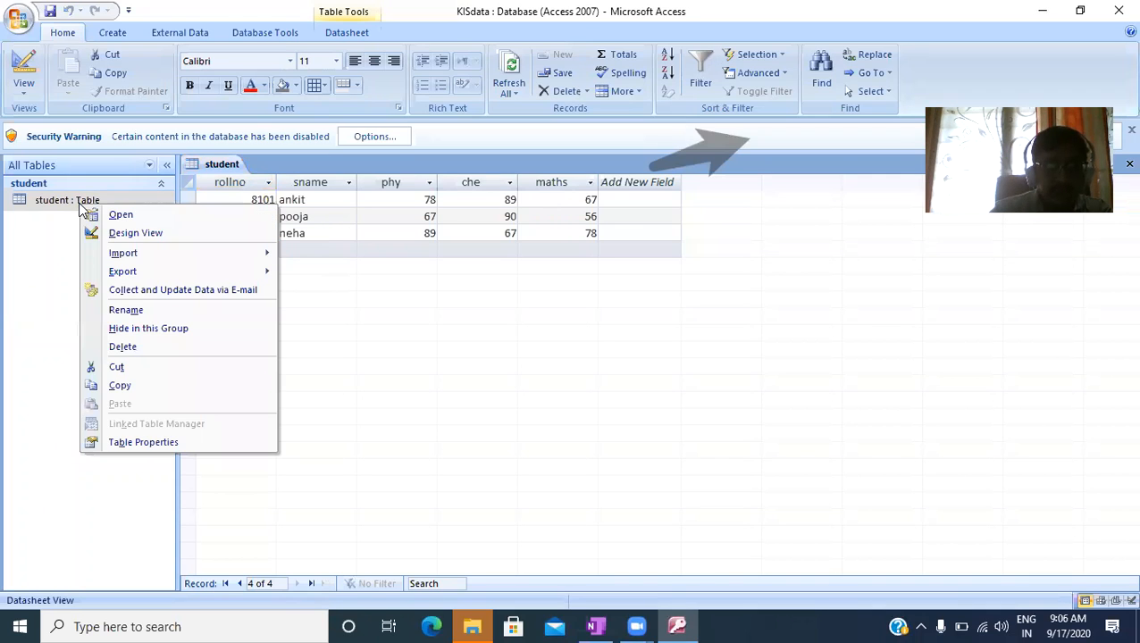
- Remove the primary key from the rollno field in Design View, then save the student table and return to its datasheet
{"action": "left_click", "coordinate": [133, 232]}
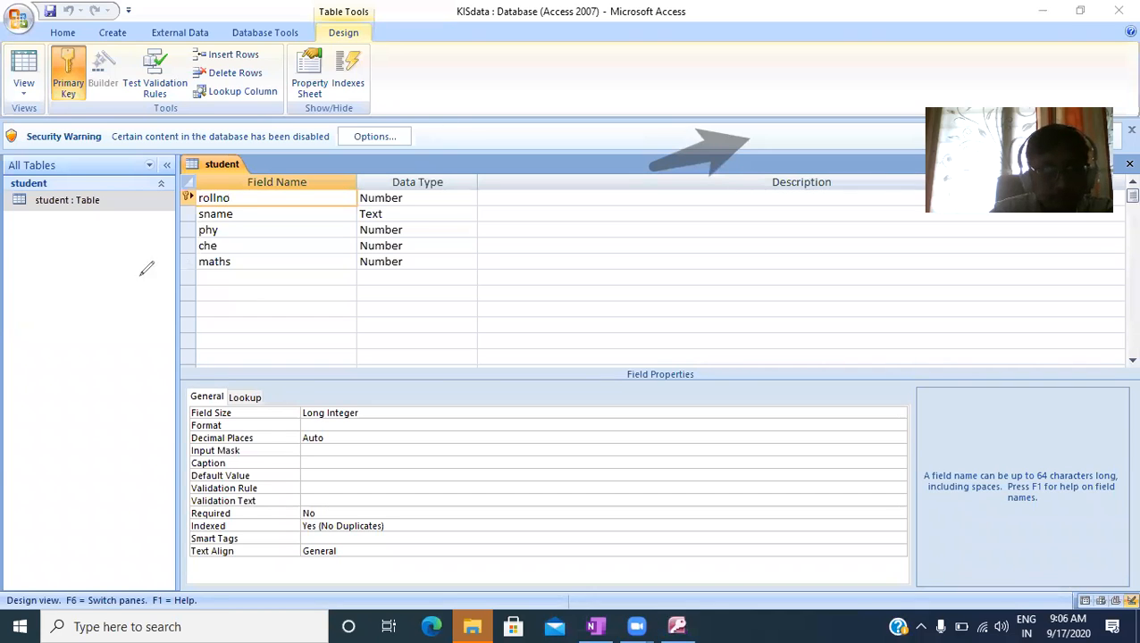
{"action": "mouse_move", "coordinate": [185, 188]}
{"action": "left_mouse_down"}
{"action": "mouse_move", "coordinate": [175, 209]}
{"action": "mouse_move", "coordinate": [194, 201]}
{"action": "mouse_move", "coordinate": [188, 189]}
{"action": "left_mouse_up"}
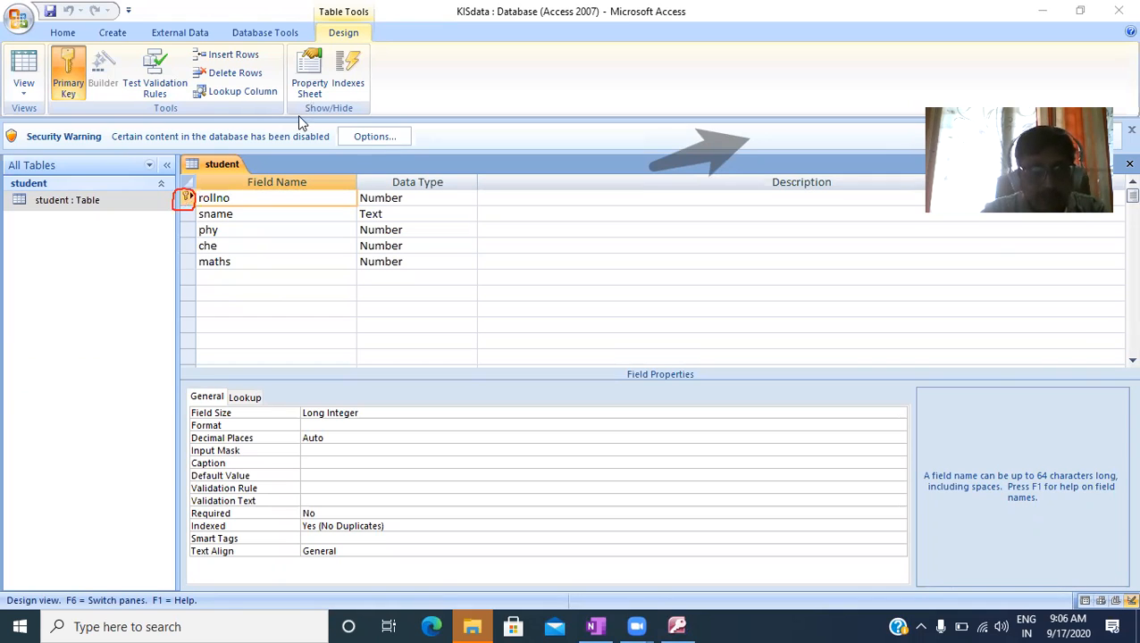
{"action": "right_click", "coordinate": [188, 200]}
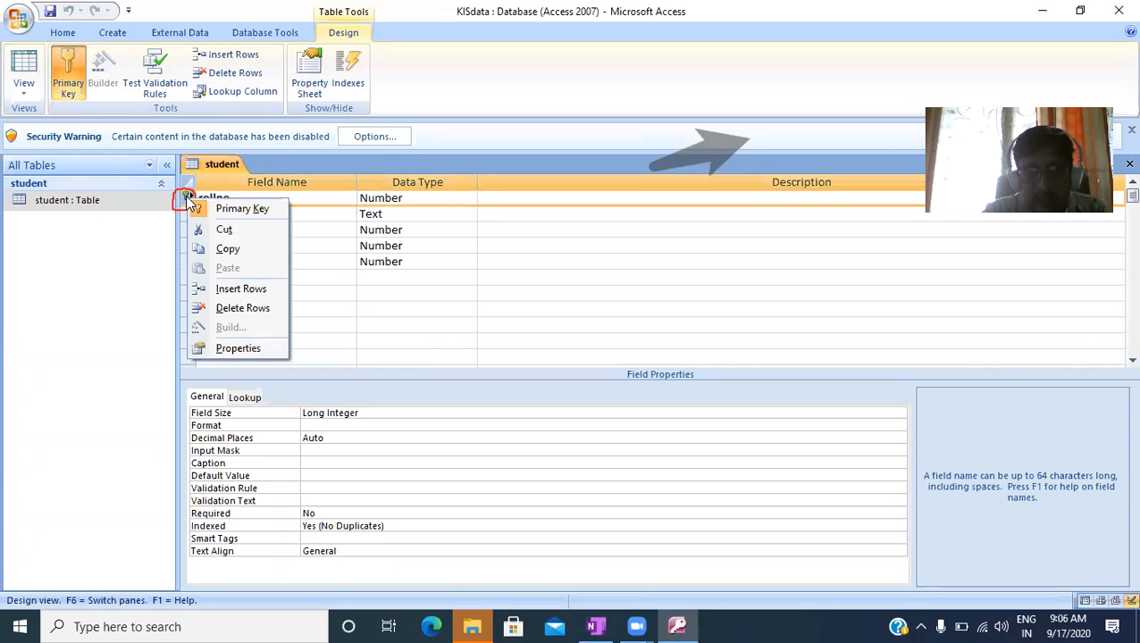
{"action": "left_click", "coordinate": [237, 209]}
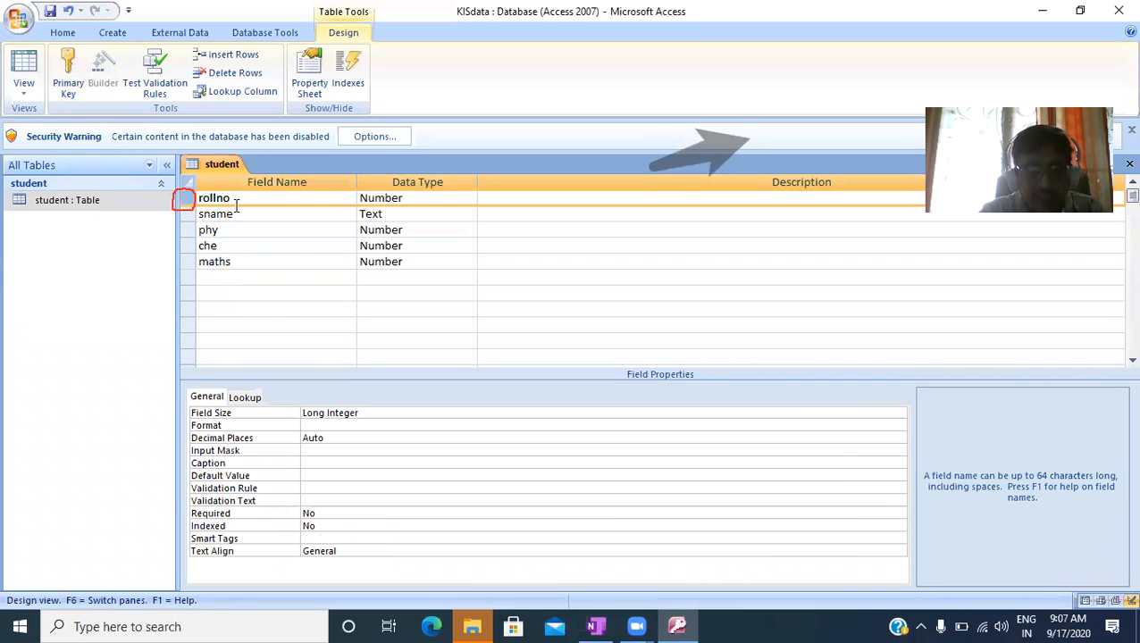
{"action": "double_click", "coordinate": [118, 207]}
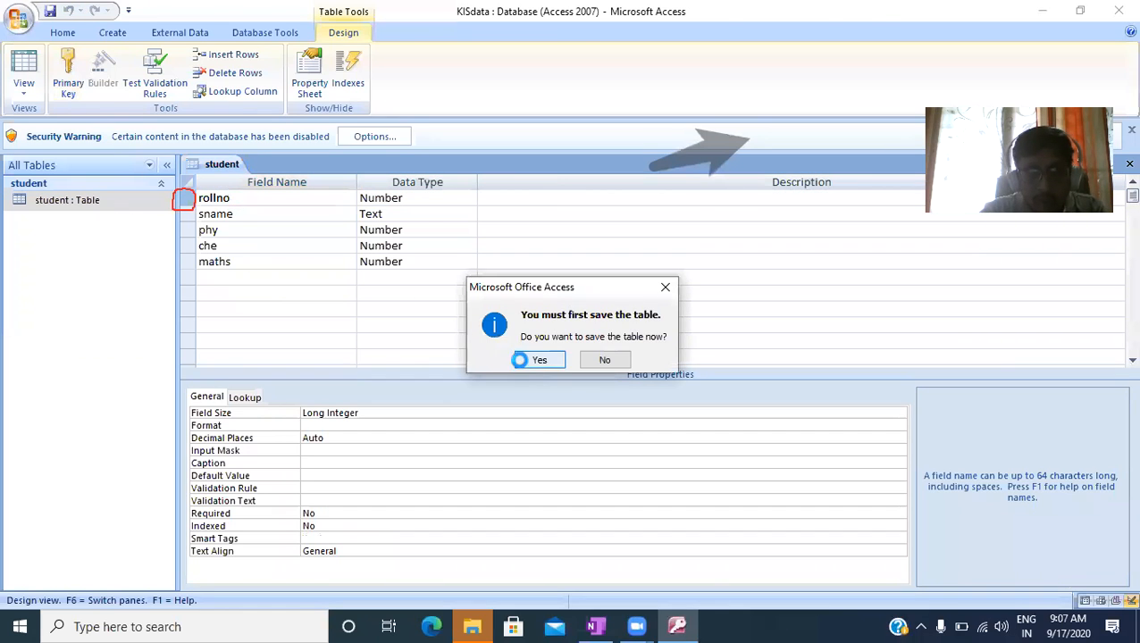
{"action": "left_click", "coordinate": [527, 359]}
- Add a fourth student record with rollno 8101, the student's name, phy 67, che 89 and maths 66
{"action": "left_click", "coordinate": [262, 249]}
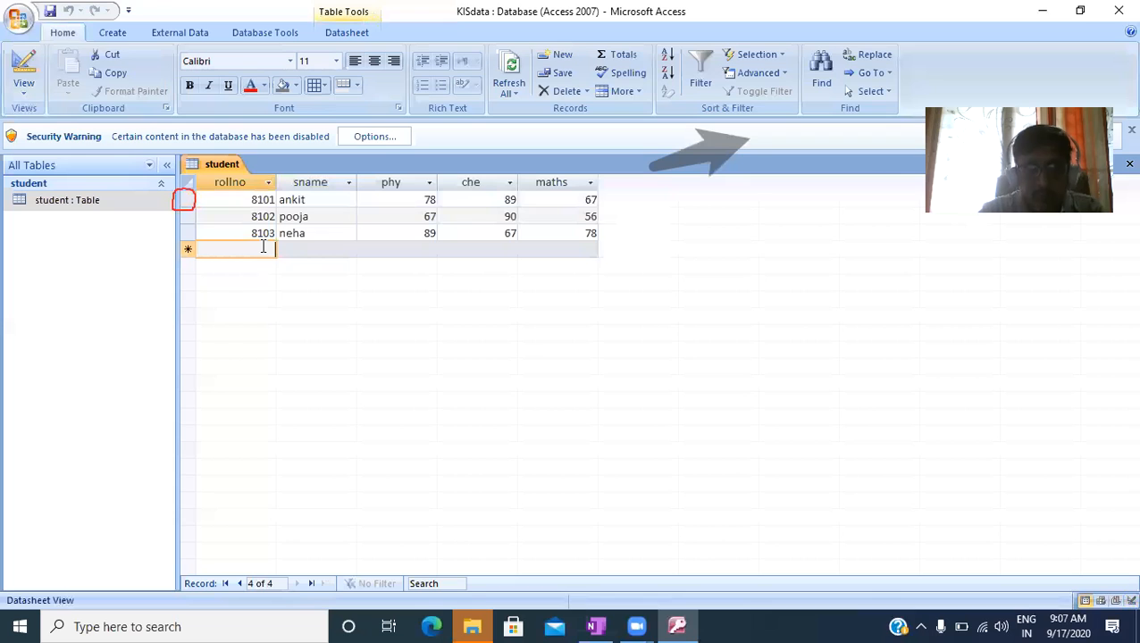
{"action": "type", "text": "8101"}
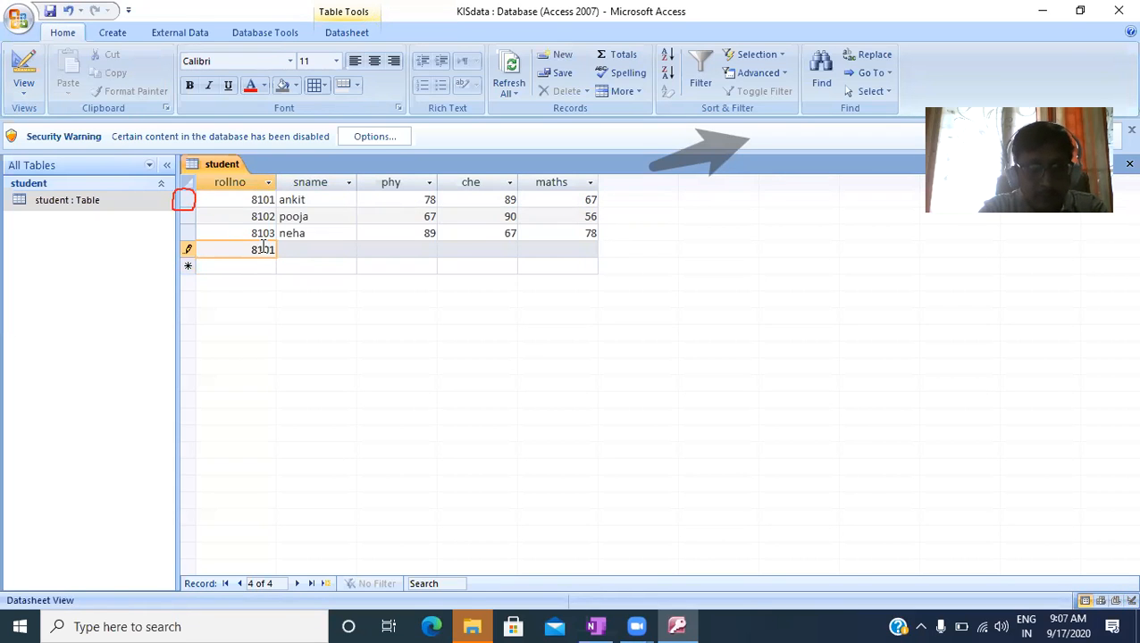
{"action": "key", "text": "Tab"}
{"action": "type", "text": "sumit"}
{"action": "key", "text": "Tab"}
{"action": "type", "text": "67"}
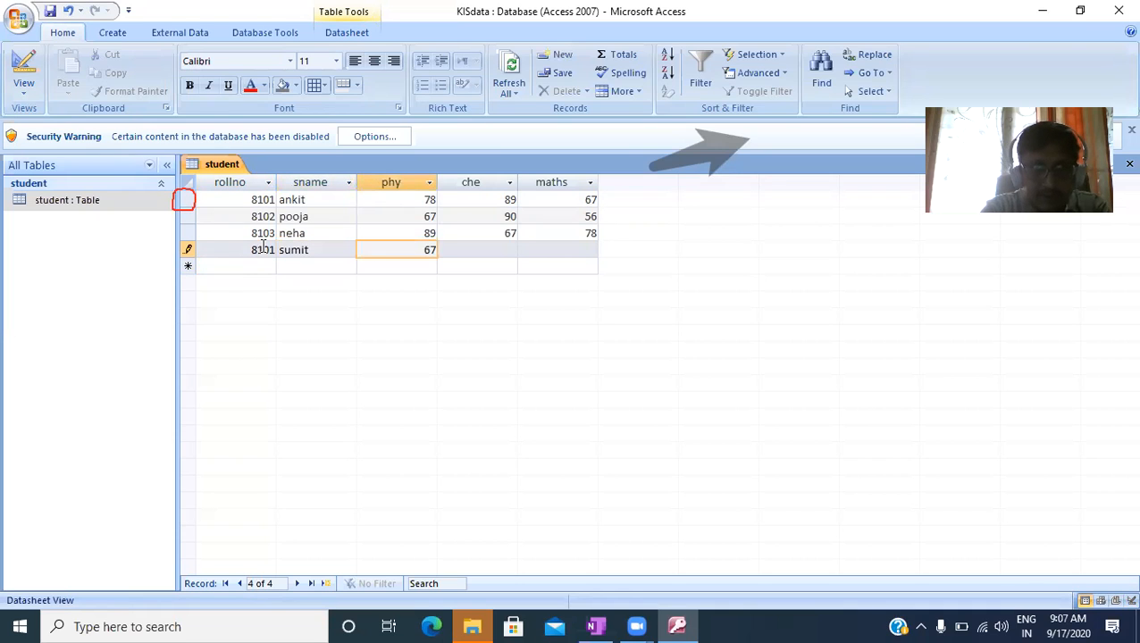
{"action": "key", "text": "Tab"}
{"action": "type", "text": "89"}
{"action": "key", "text": "Tab"}
{"action": "type", "text": "66"}
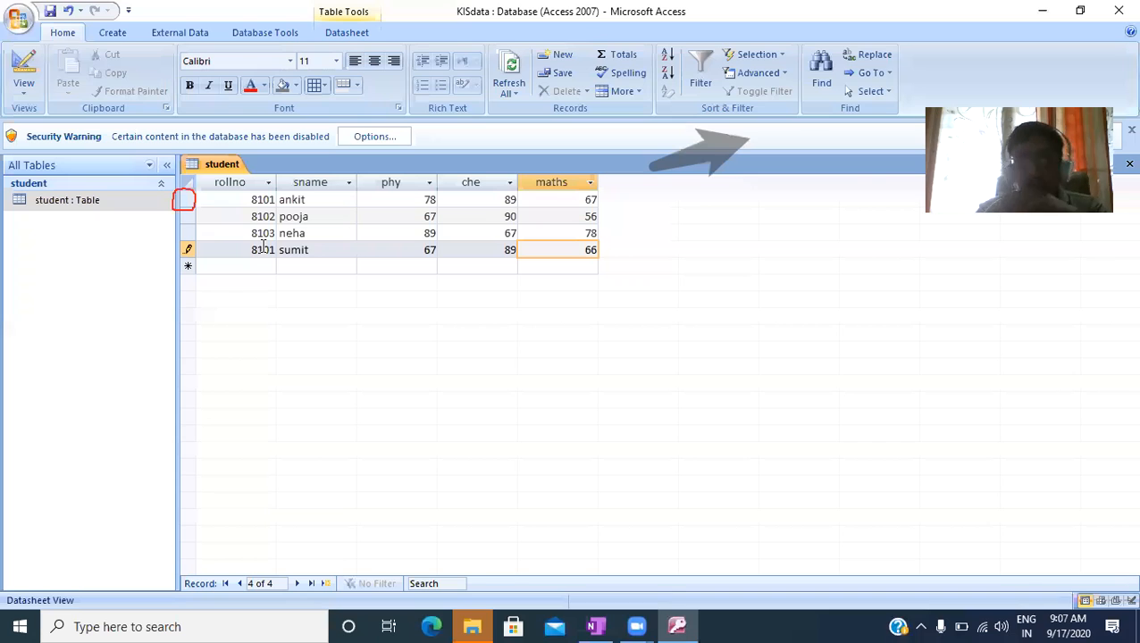
{"action": "key", "text": "Tab"}
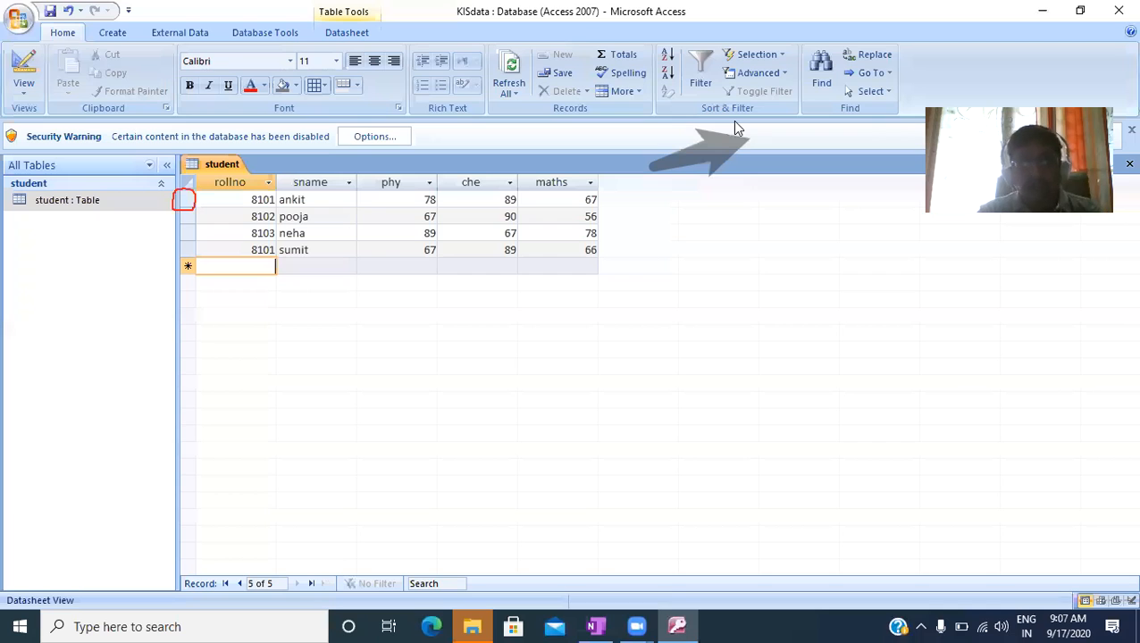
- Set the fourth record's rollno to 8105
{"action": "left_click", "coordinate": [273, 251]}
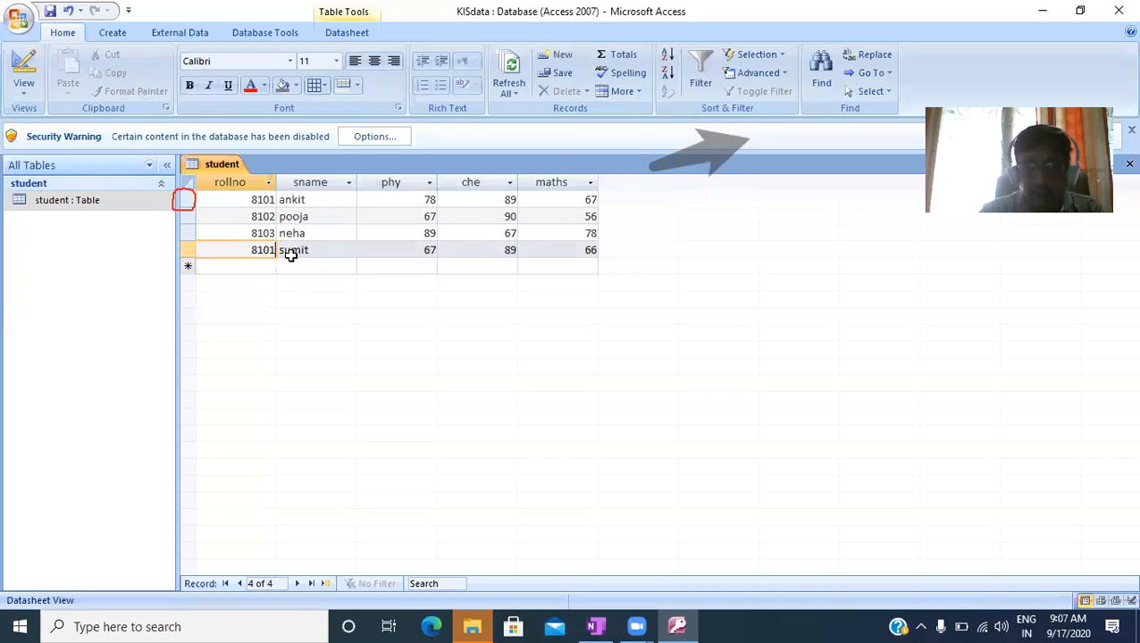
{"action": "key", "text": "BackSpace"}
{"action": "type", "text": "5"}
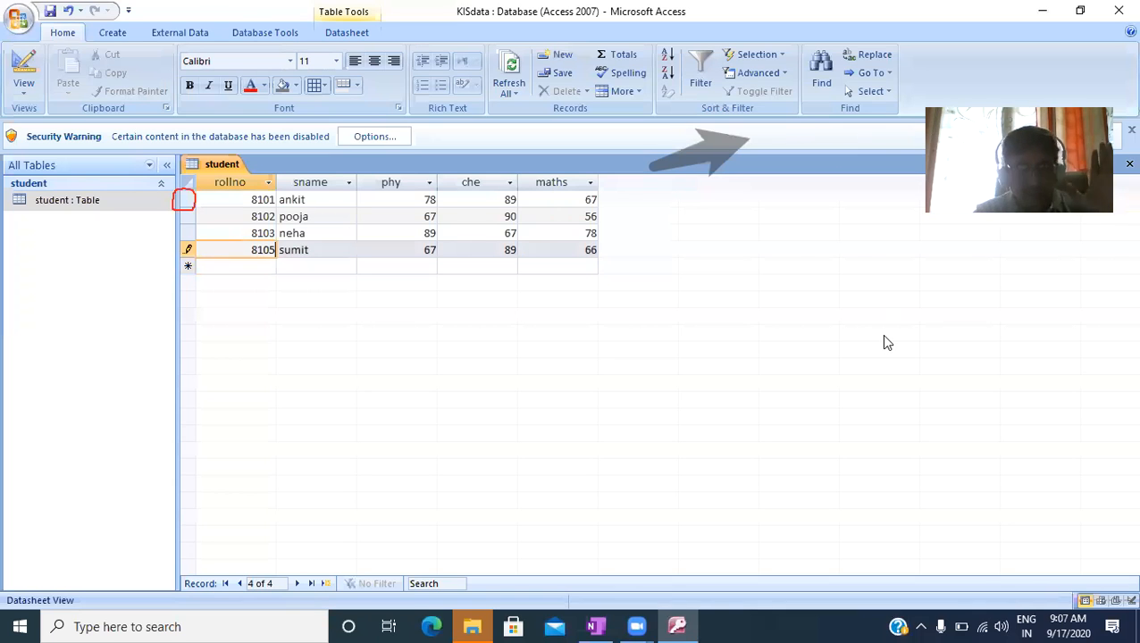
- Set rollno as the student table's primary key in Design View and save the table design
{"action": "right_click", "coordinate": [53, 204]}
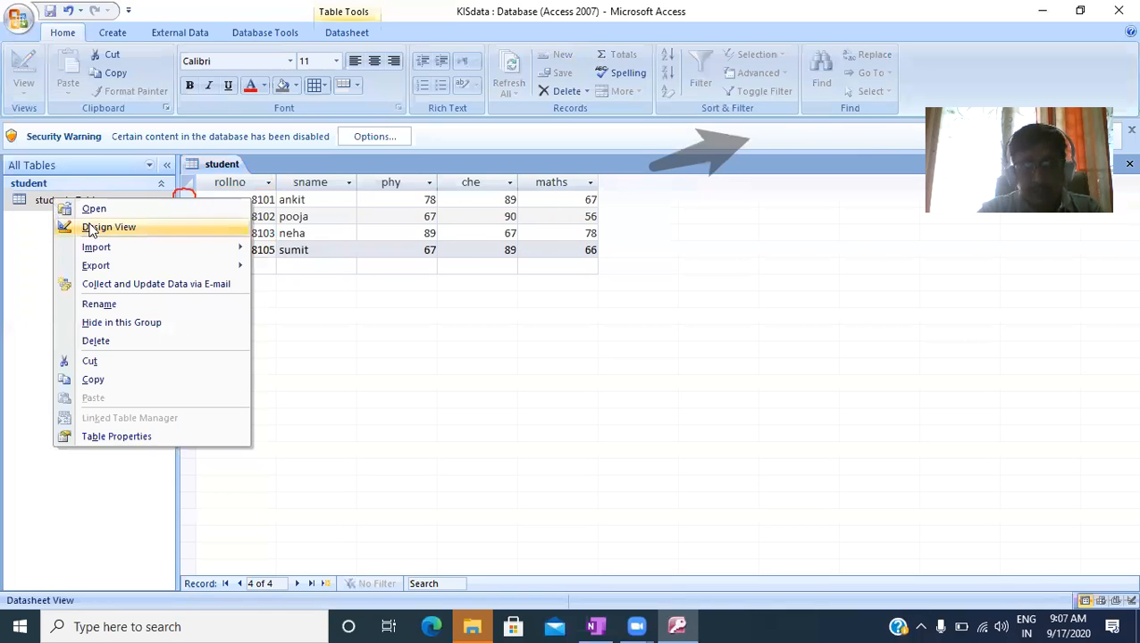
{"action": "left_click", "coordinate": [90, 227]}
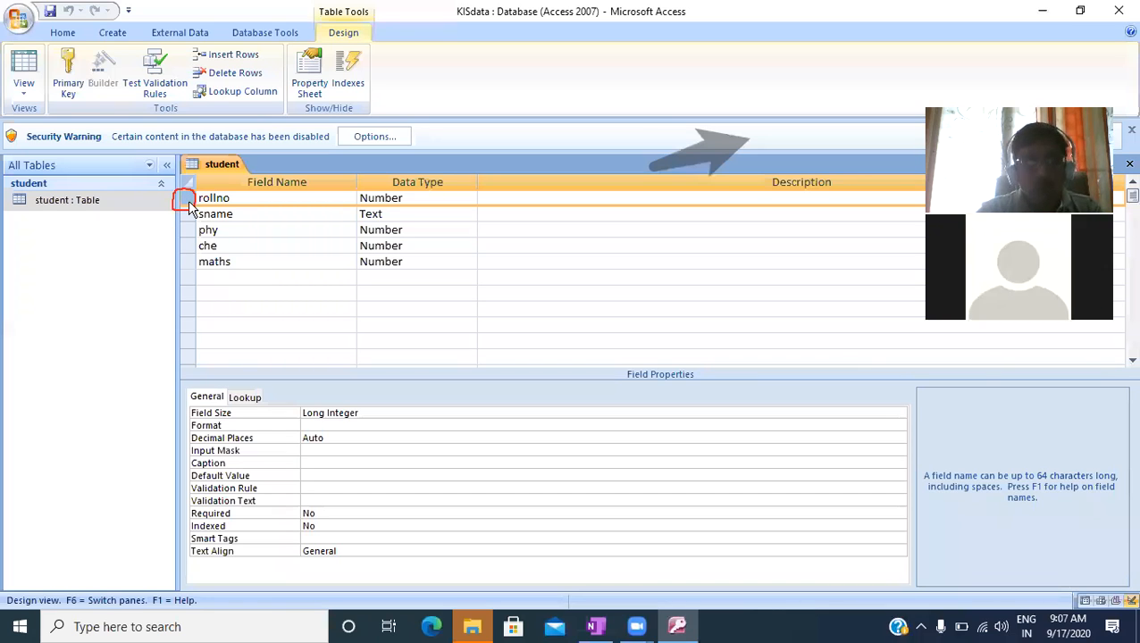
{"action": "right_click", "coordinate": [188, 206]}
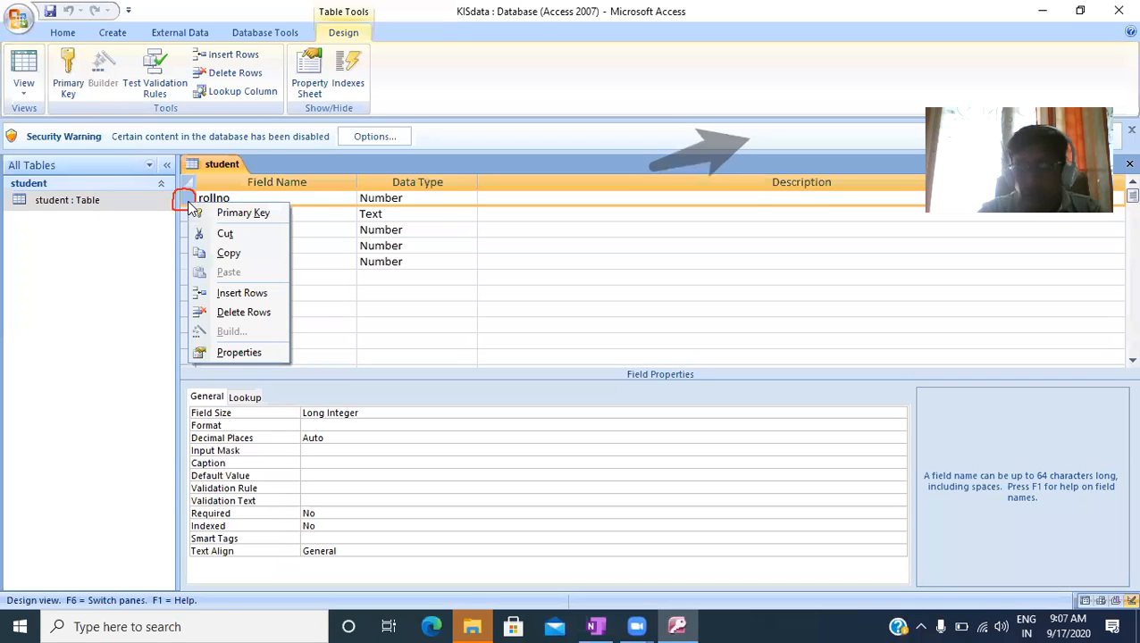
{"action": "left_click", "coordinate": [235, 215]}
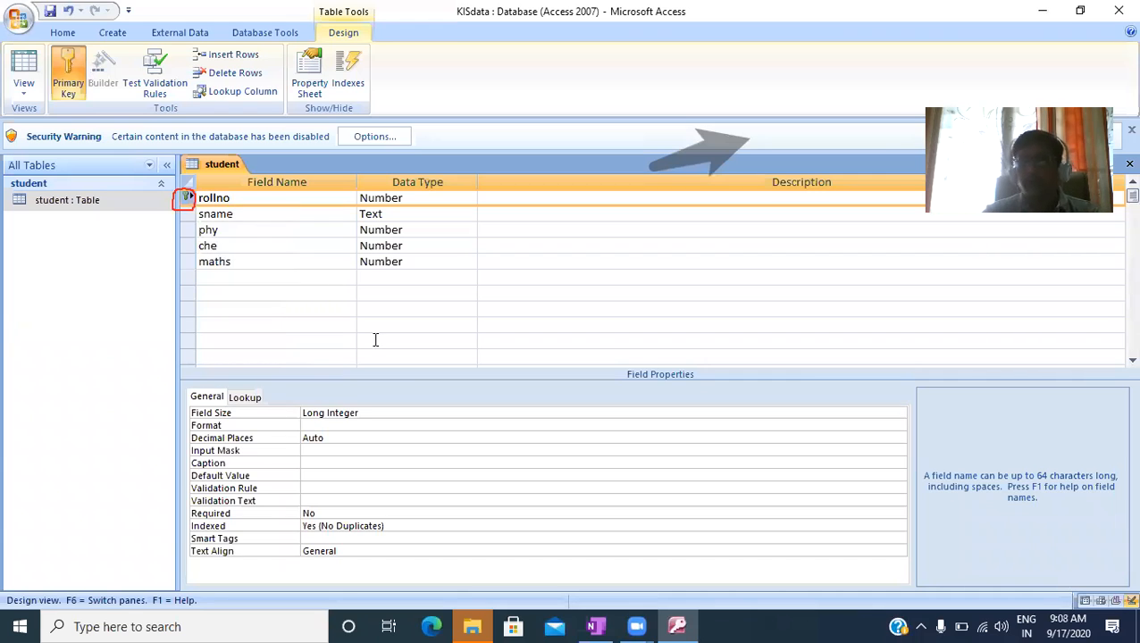
{"action": "left_click", "coordinate": [345, 313]}
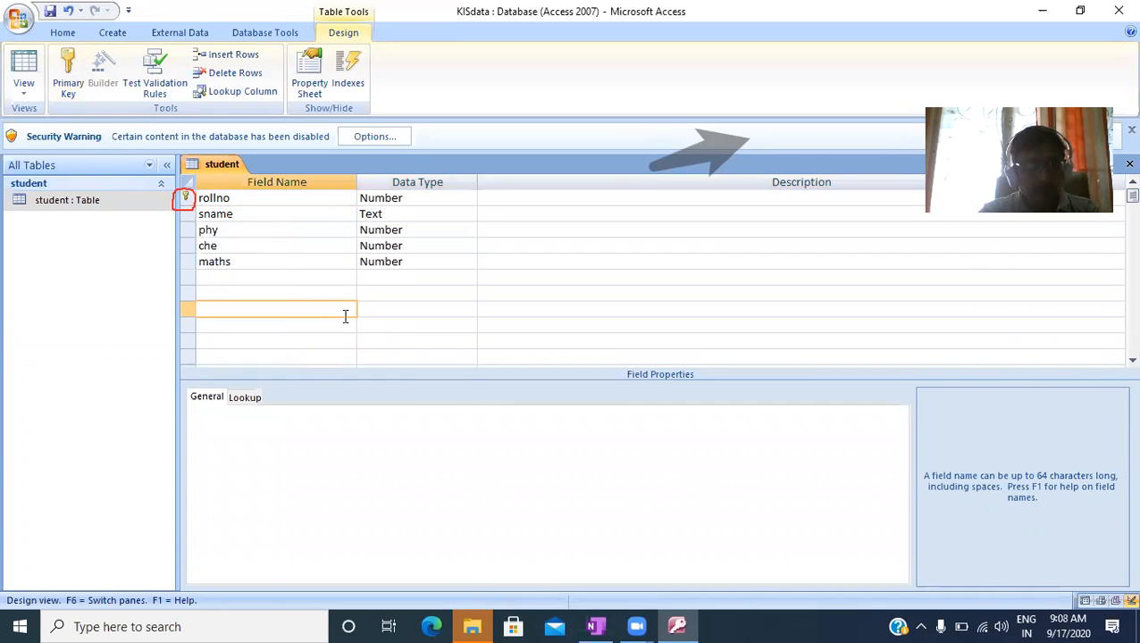
{"action": "left_click", "coordinate": [51, 10]}
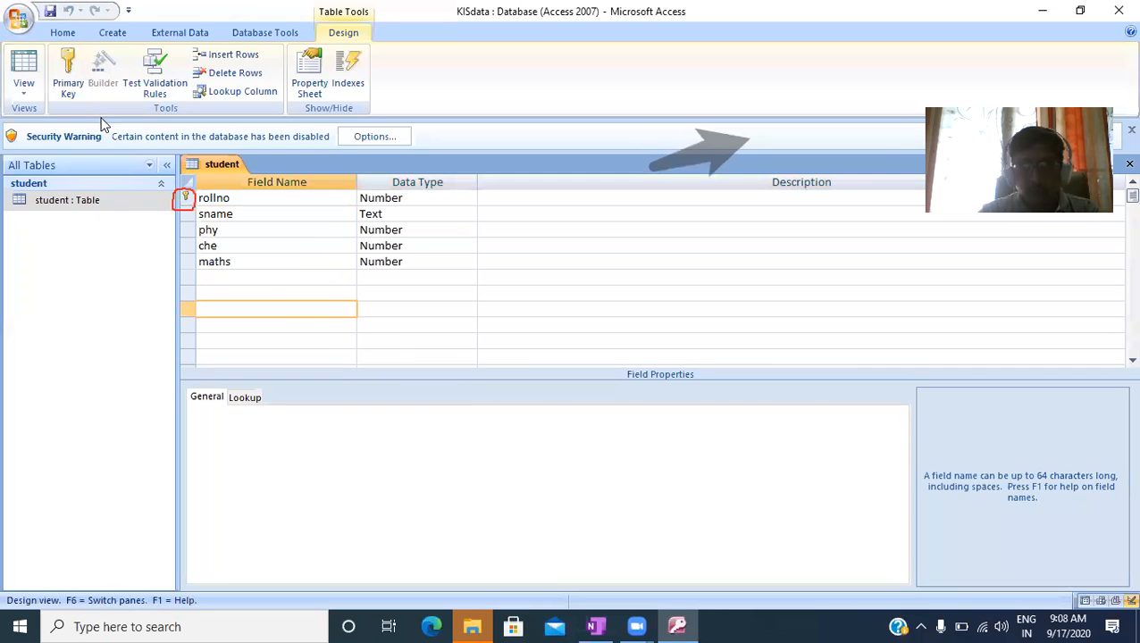
- Try to add a fifth student record with duplicate rollno 8101, the student's name, phy 78, che 89 and maths 77
{"action": "double_click", "coordinate": [81, 202]}
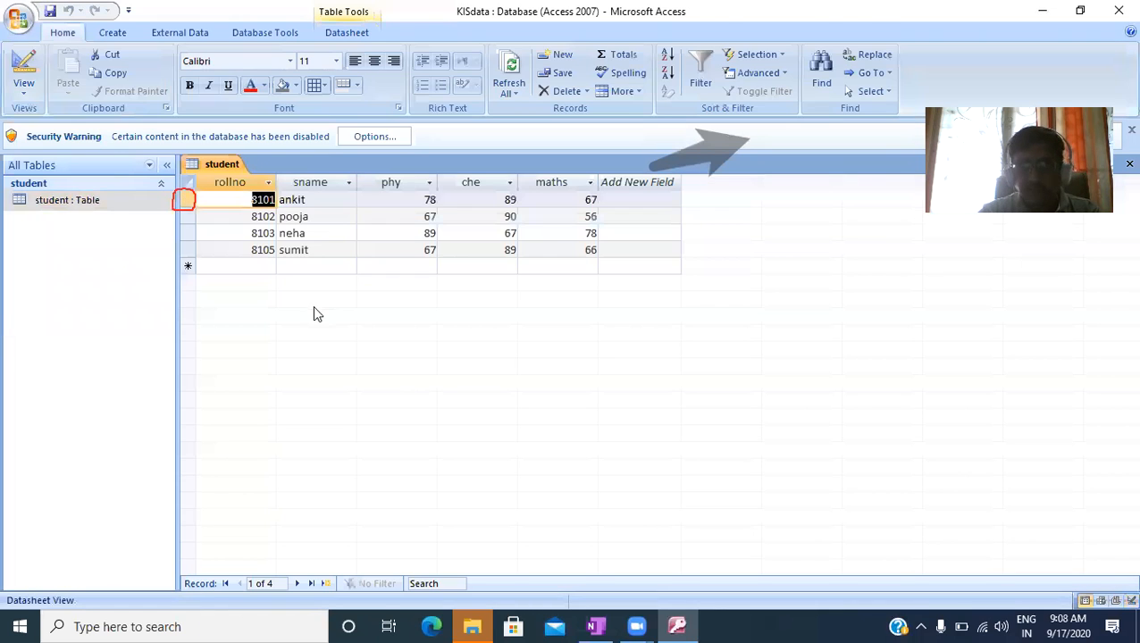
{"action": "left_click", "coordinate": [263, 267]}
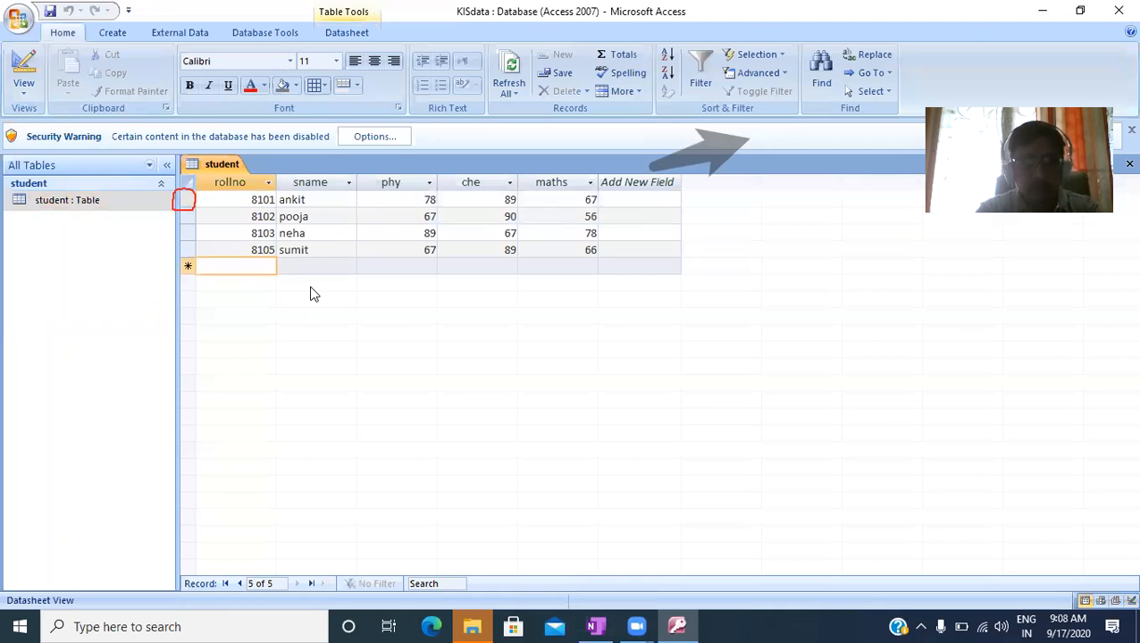
{"action": "type", "text": "8101"}
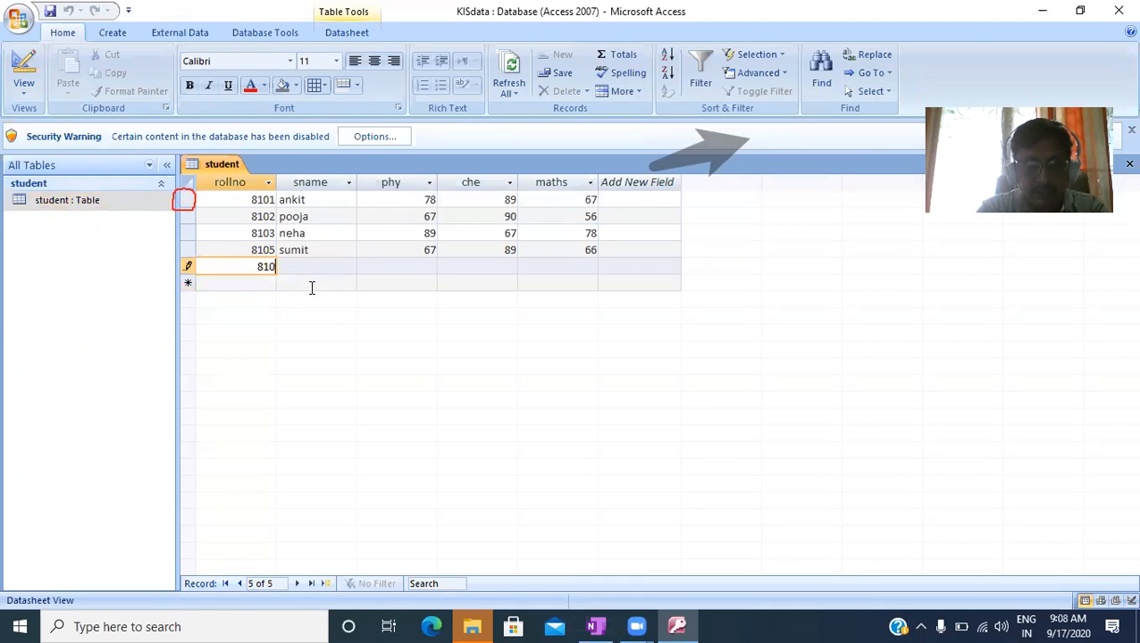
{"action": "key", "text": "Tab"}
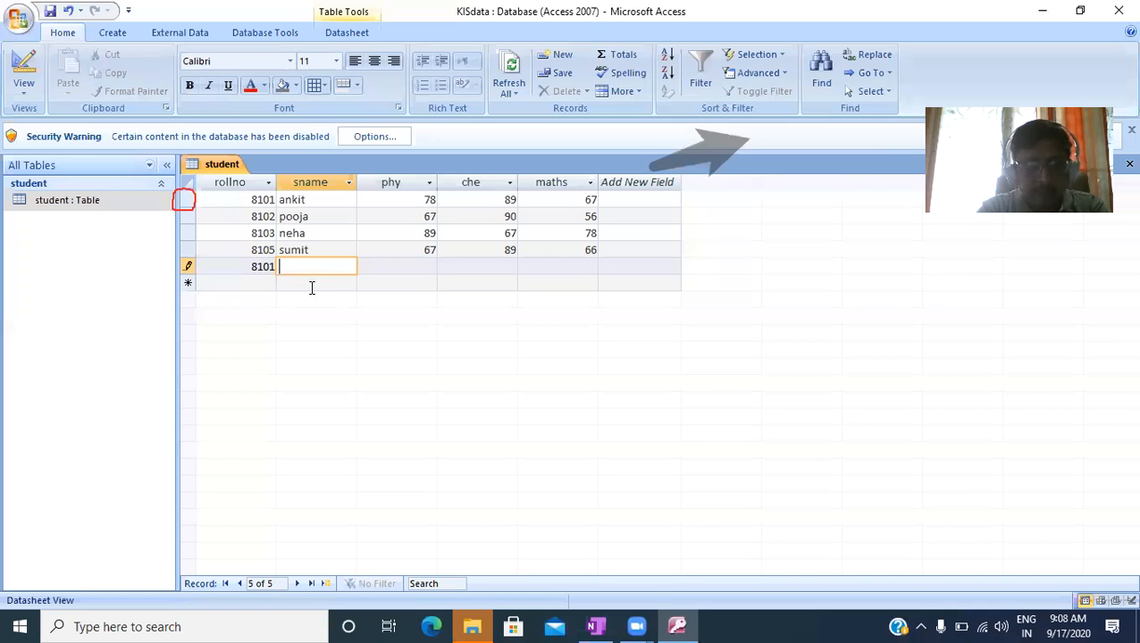
{"action": "type", "text": "hari"}
{"action": "key", "text": "Tab"}
{"action": "type", "text": "78"}
{"action": "key", "text": "Tab"}
{"action": "type", "text": "8"}
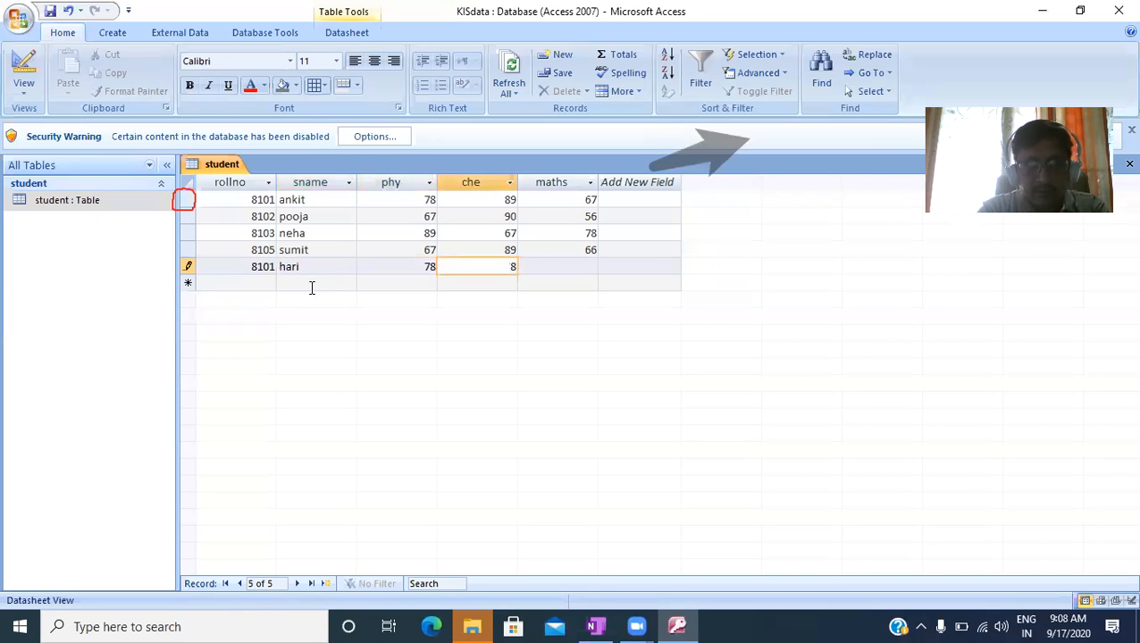
{"action": "type", "text": "9"}
{"action": "key", "text": "Tab"}
{"action": "type", "text": "77"}
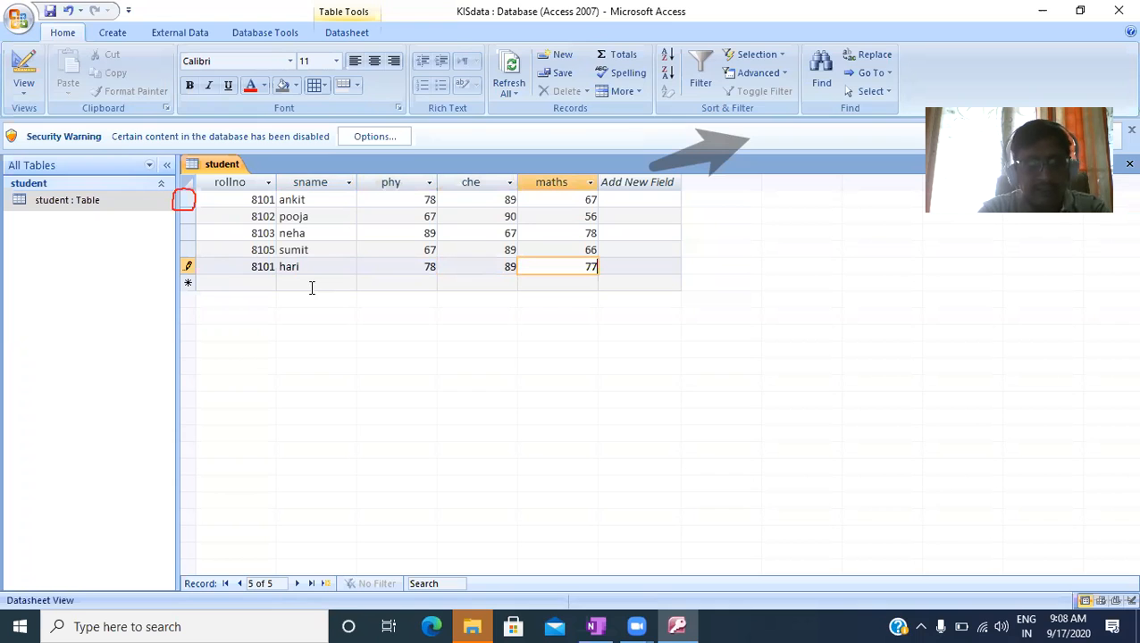
{"action": "left_click", "coordinate": [312, 291]}
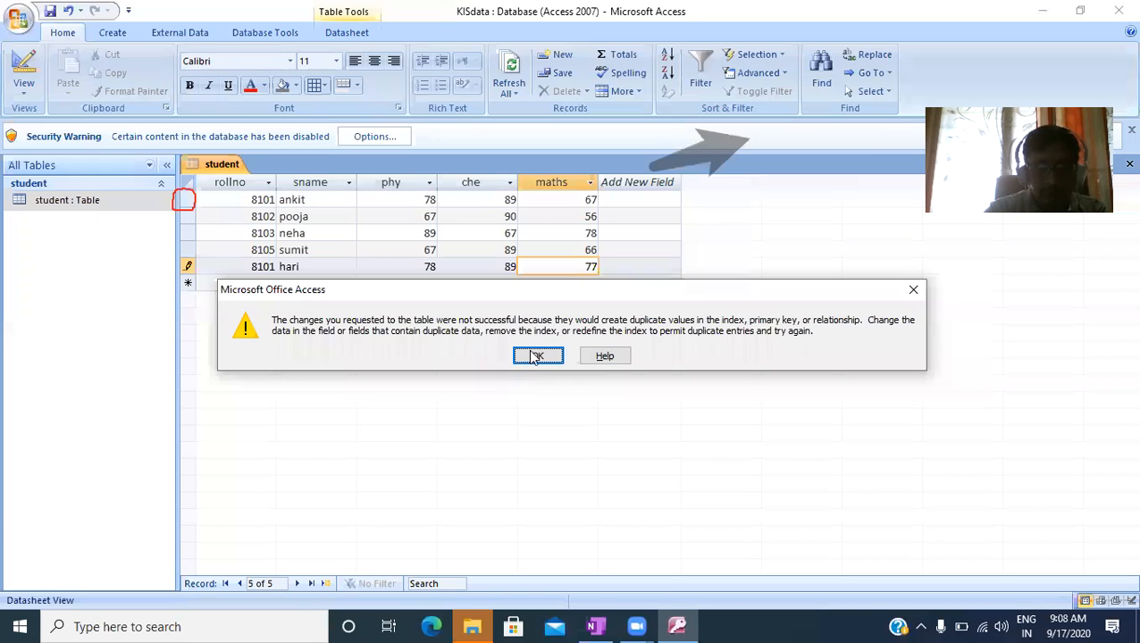
{"action": "key", "text": "Return"}
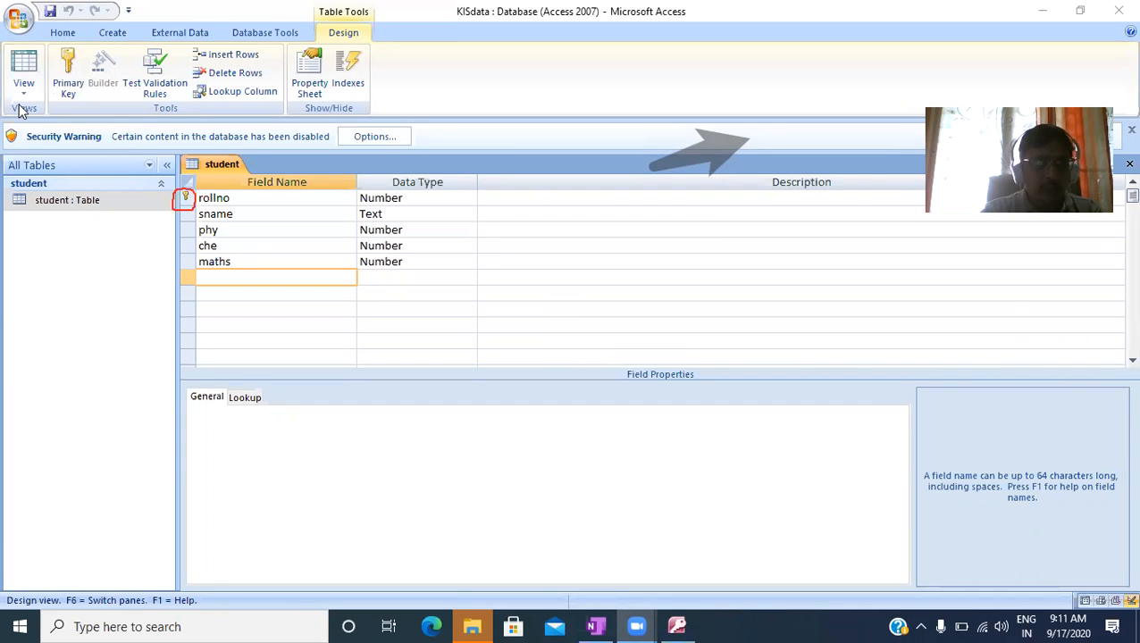
- Create a new table and open it in Design View, saving it as student_master
{"action": "left_click", "coordinate": [112, 34]}
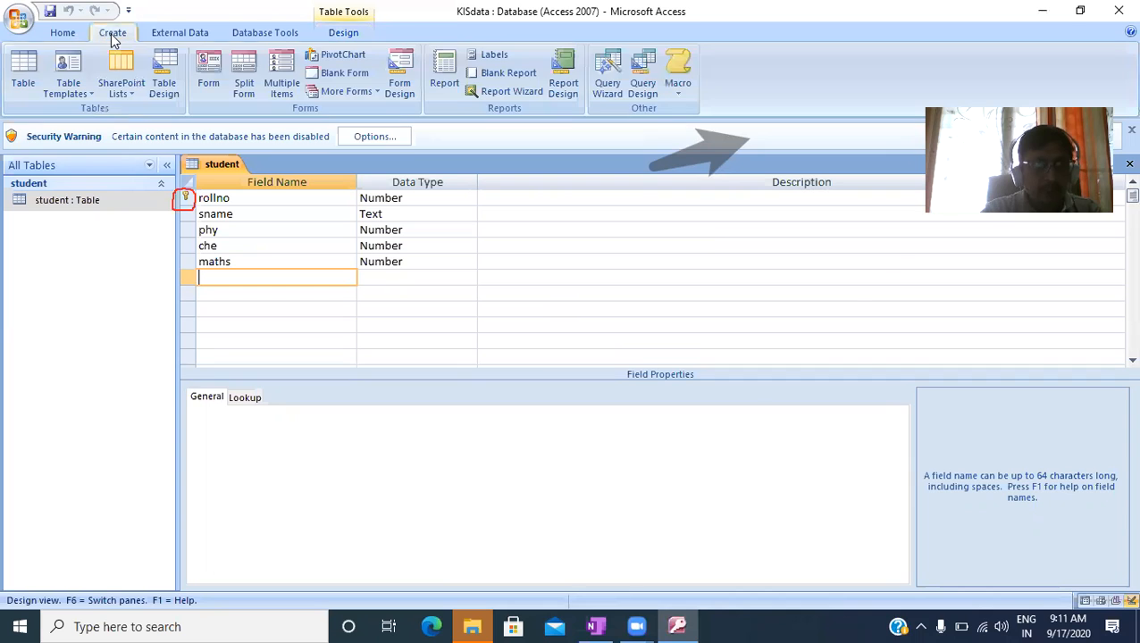
{"action": "left_click", "coordinate": [22, 83]}
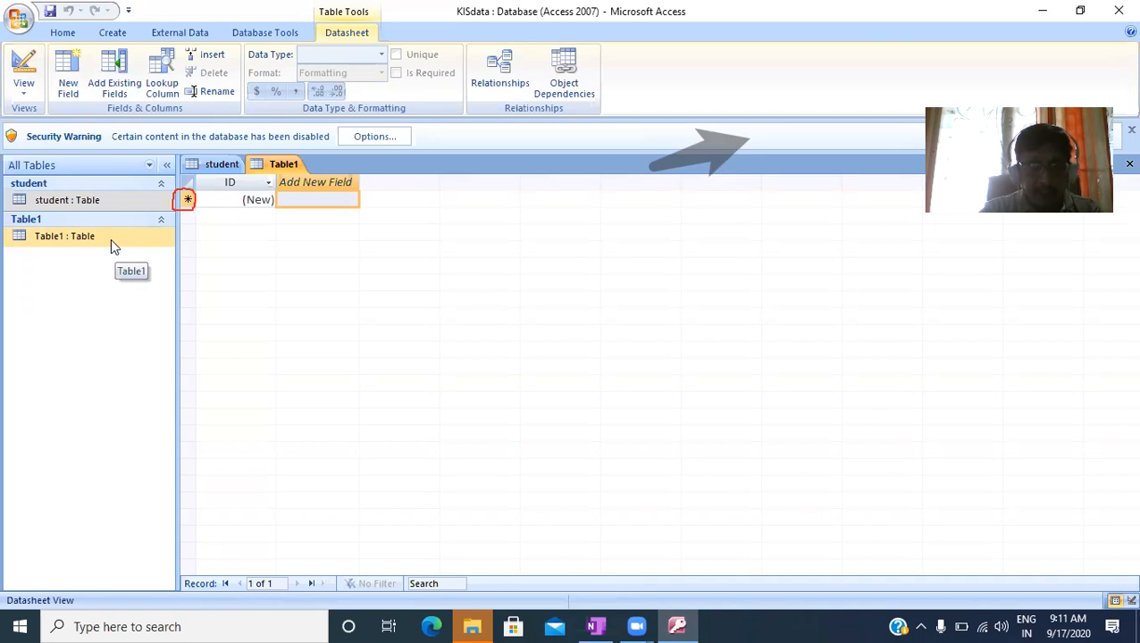
{"action": "right_click", "coordinate": [109, 236]}
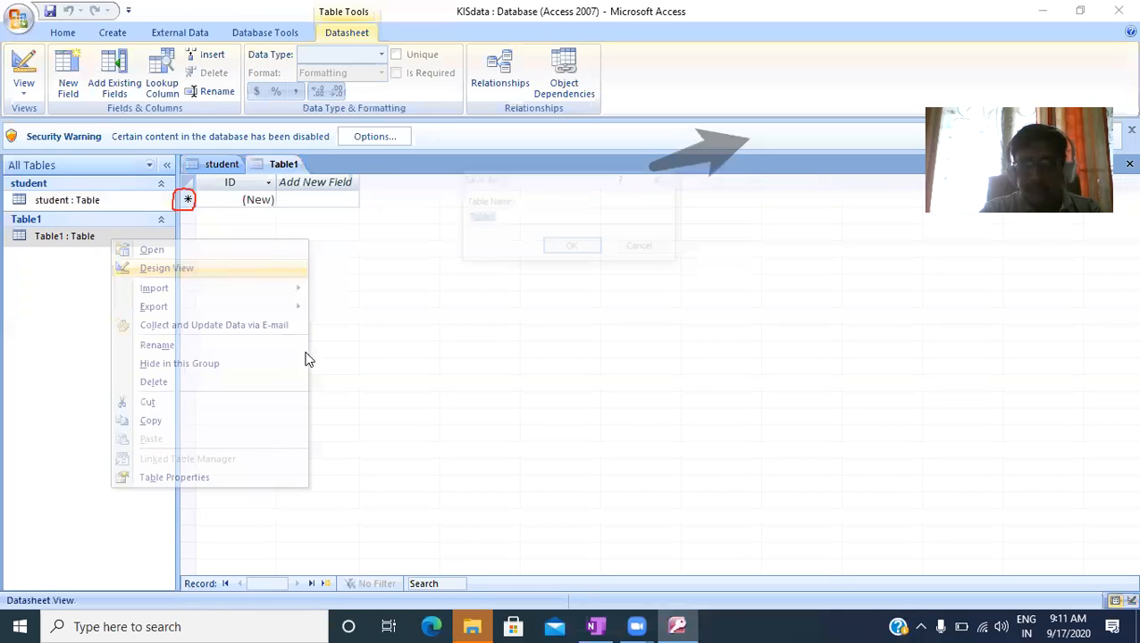
{"action": "key", "text": "Return"}
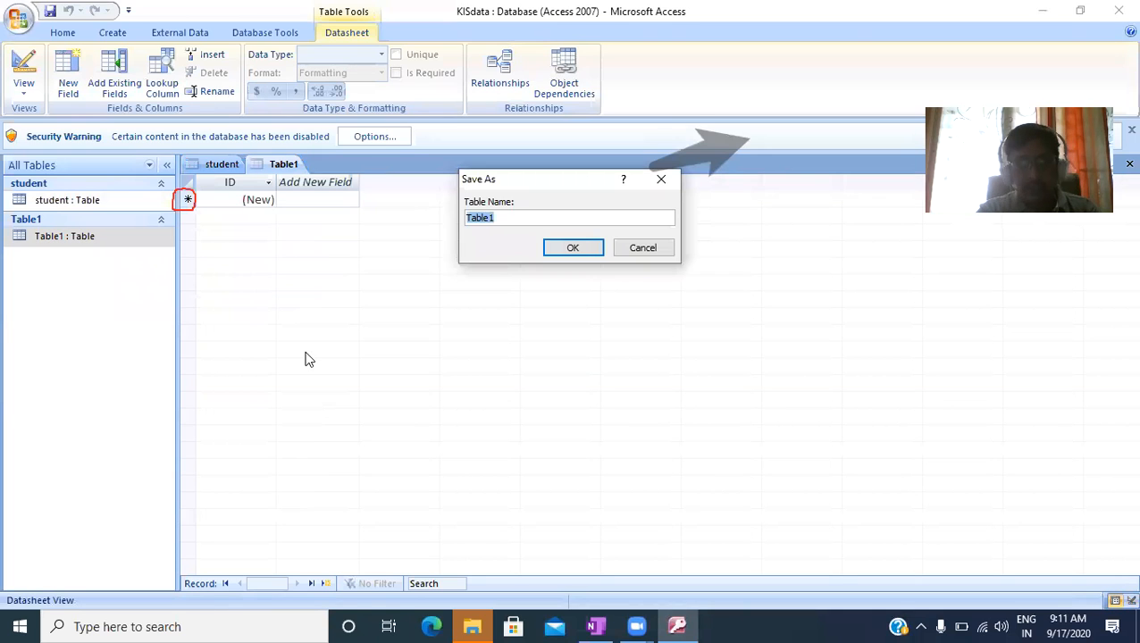
{"action": "type", "text": "st"}
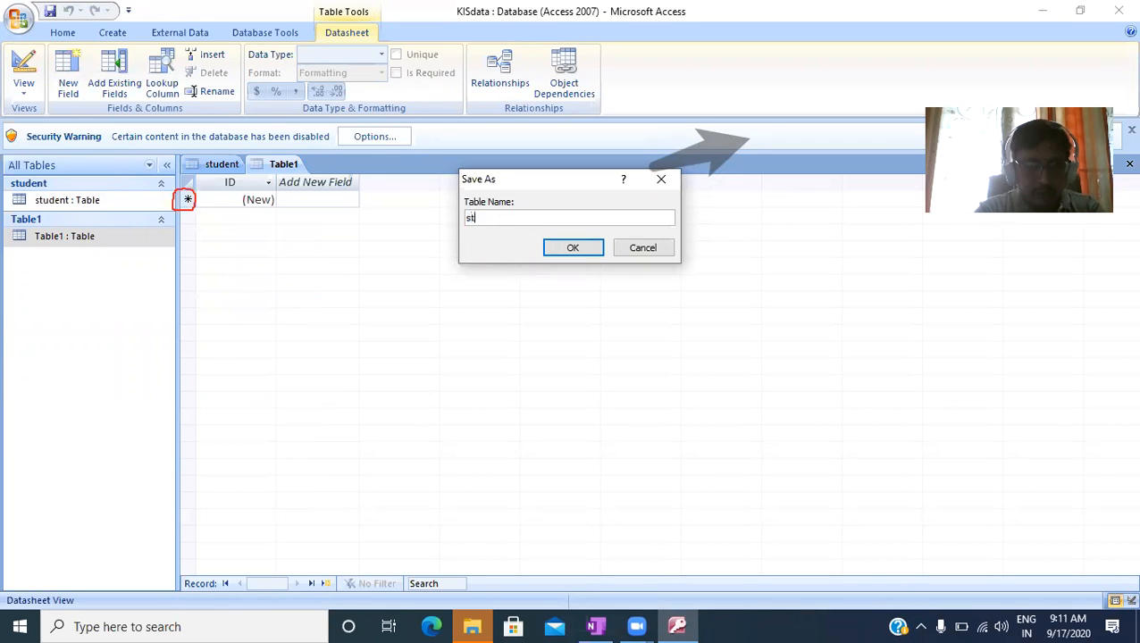
{"action": "type", "text": "udent_master"}
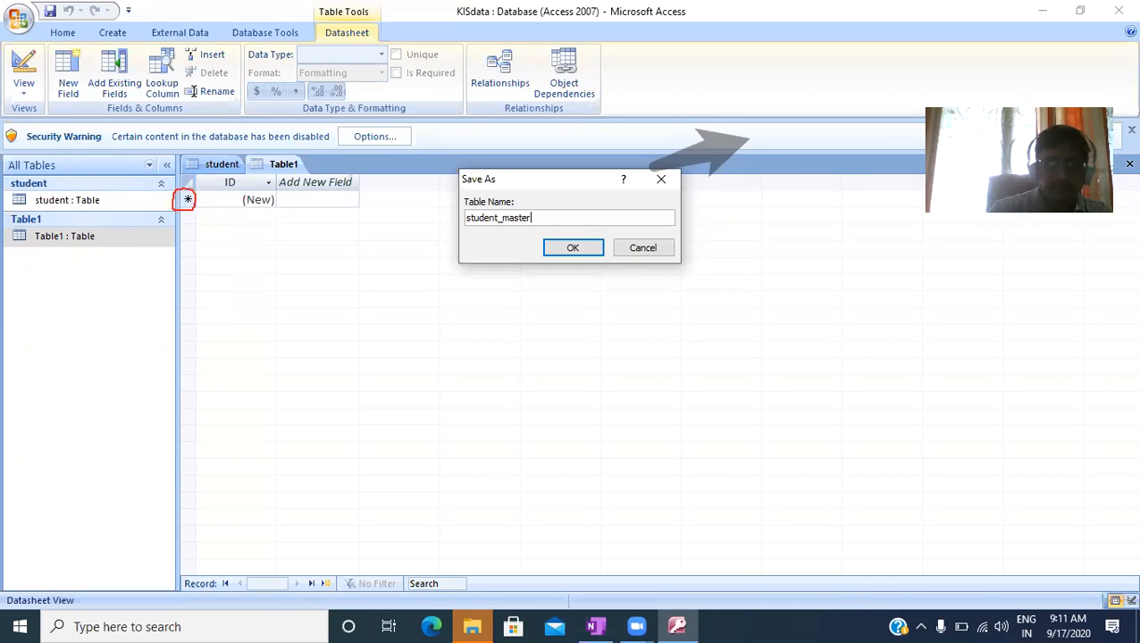
{"action": "key", "text": "Return"}
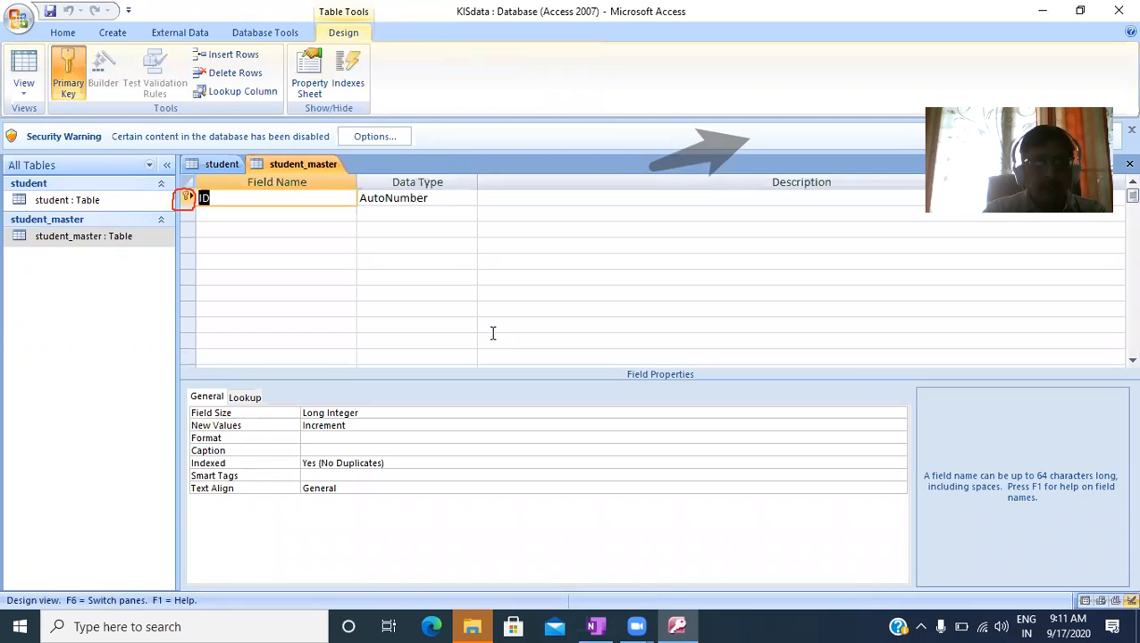
- Clear the name of the default ID field in student_master and try to toggle its primary key
{"action": "key", "text": "BackSpace"}
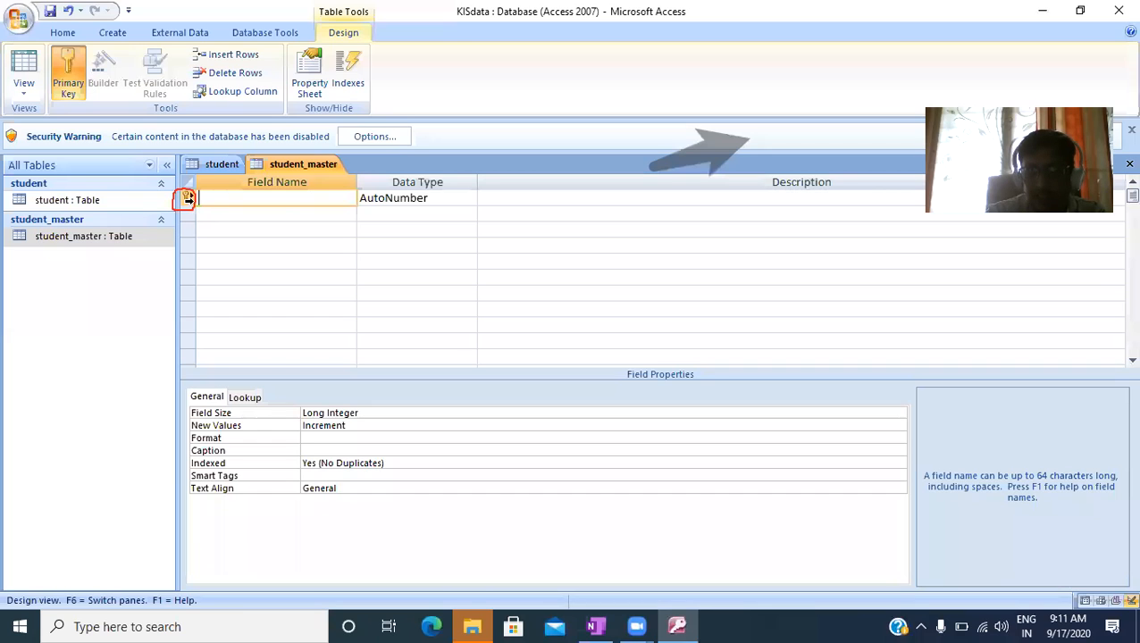
{"action": "right_click", "coordinate": [185, 200]}
{"action": "left_click", "coordinate": [219, 222]}
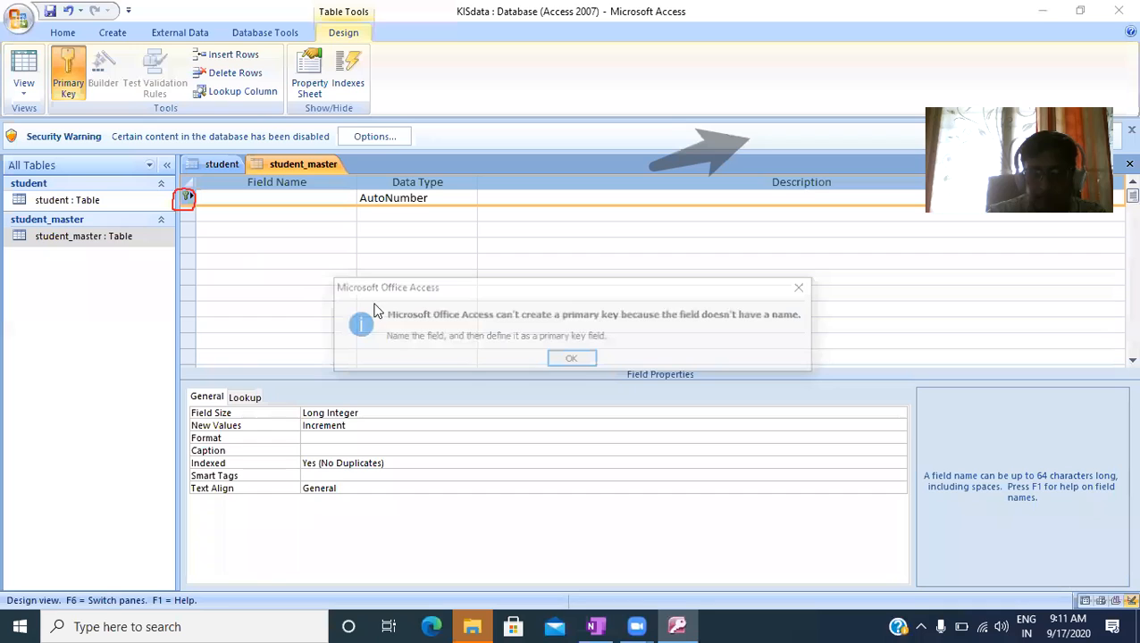
{"action": "left_click", "coordinate": [574, 360]}
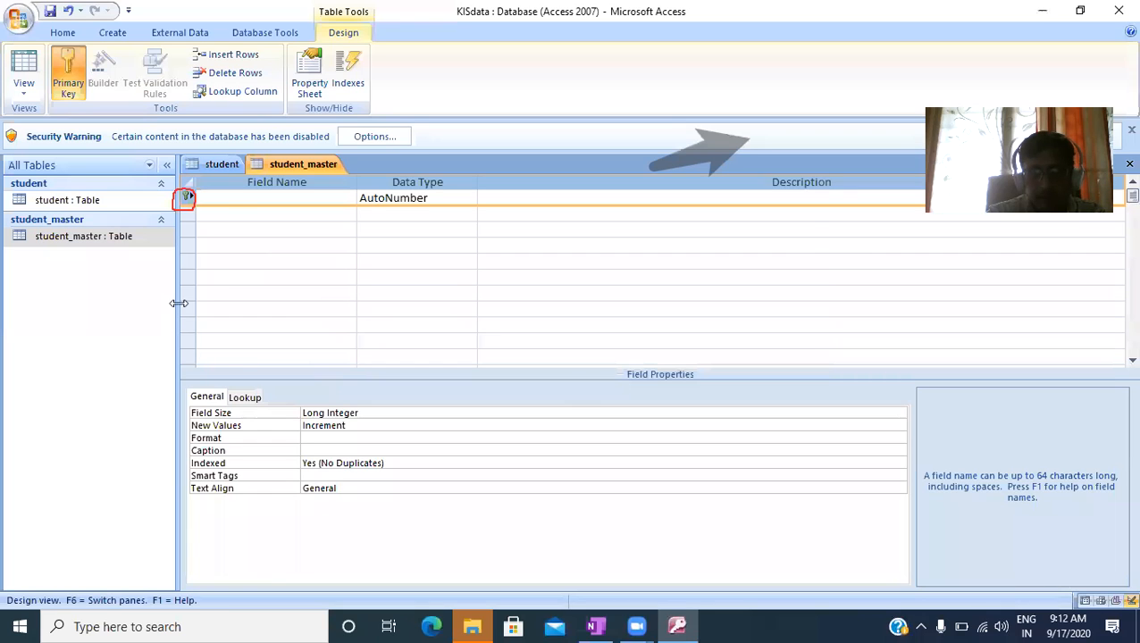
- Name the first student_master field rollno and set its data type to Number
{"action": "left_click", "coordinate": [216, 204]}
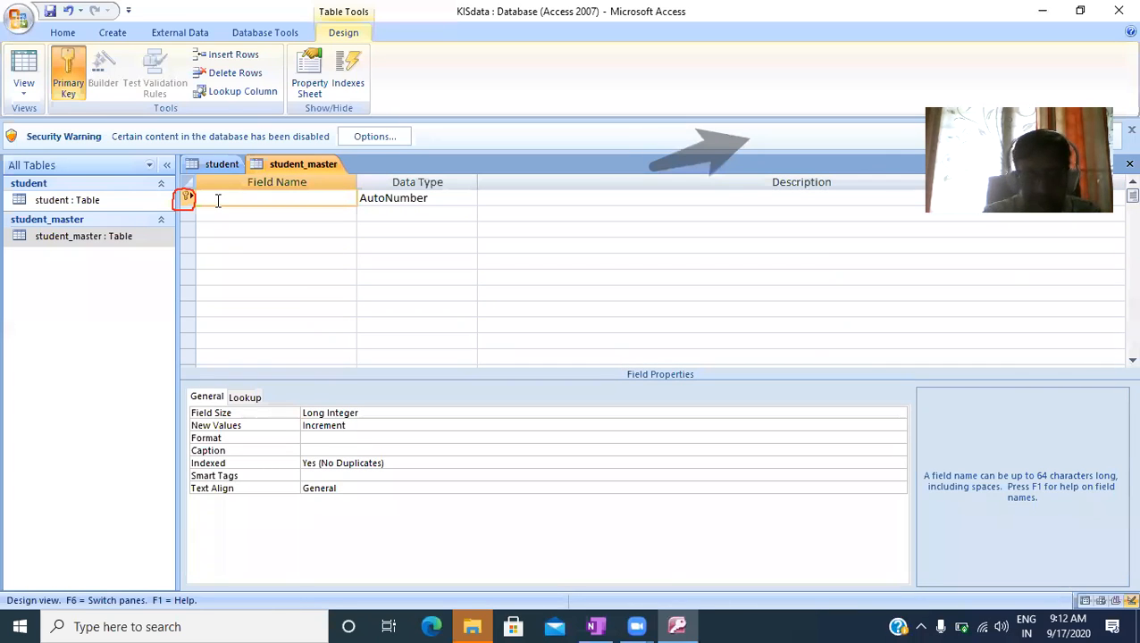
{"action": "type", "text": "rollno"}
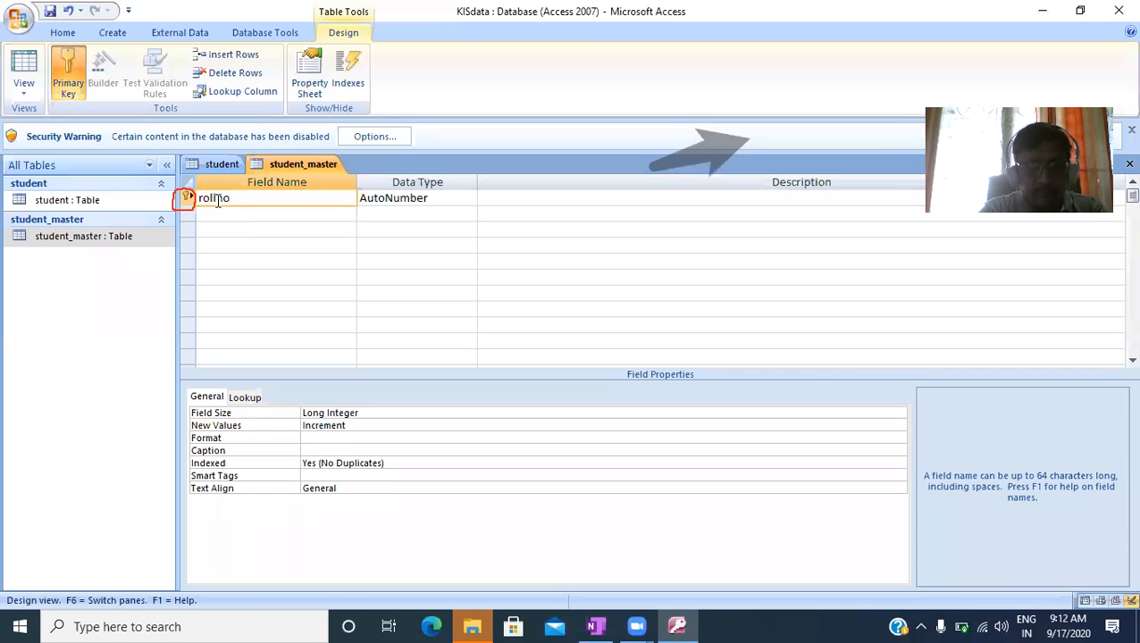
{"action": "key", "text": "Tab"}
{"action": "type", "text": "n"}
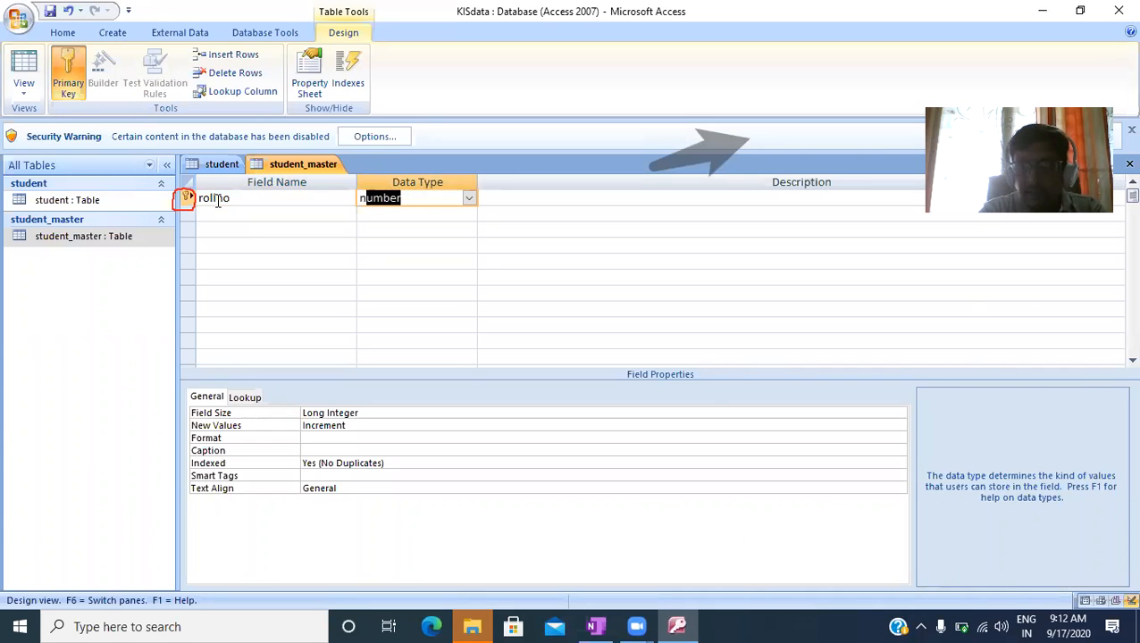
{"action": "key", "text": "Tab"}
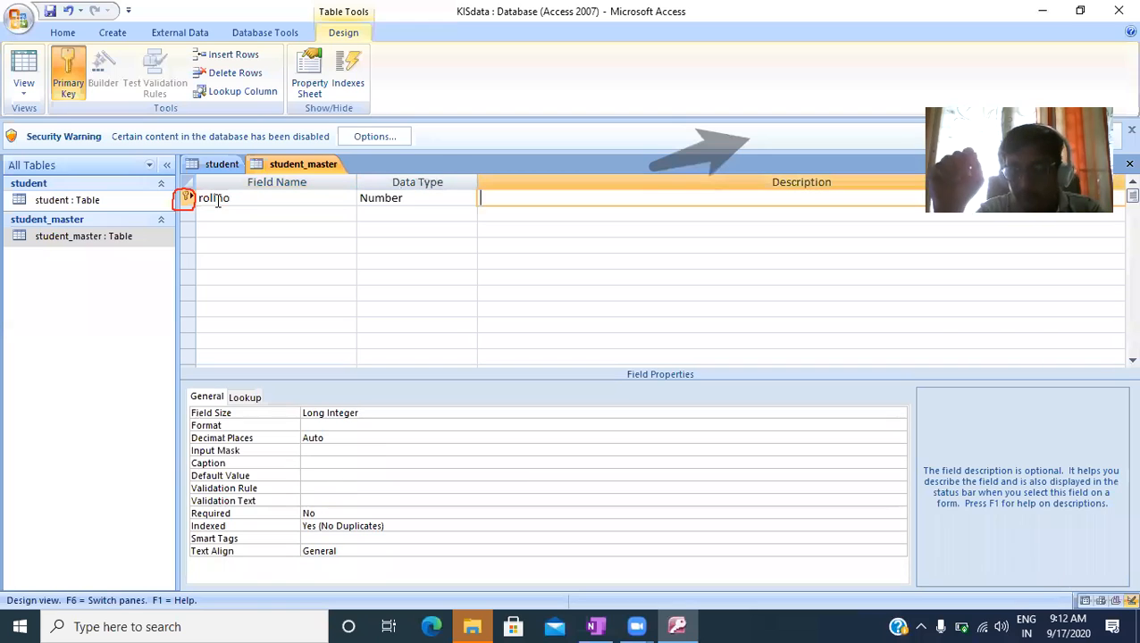
{"action": "key", "text": "Tab"}
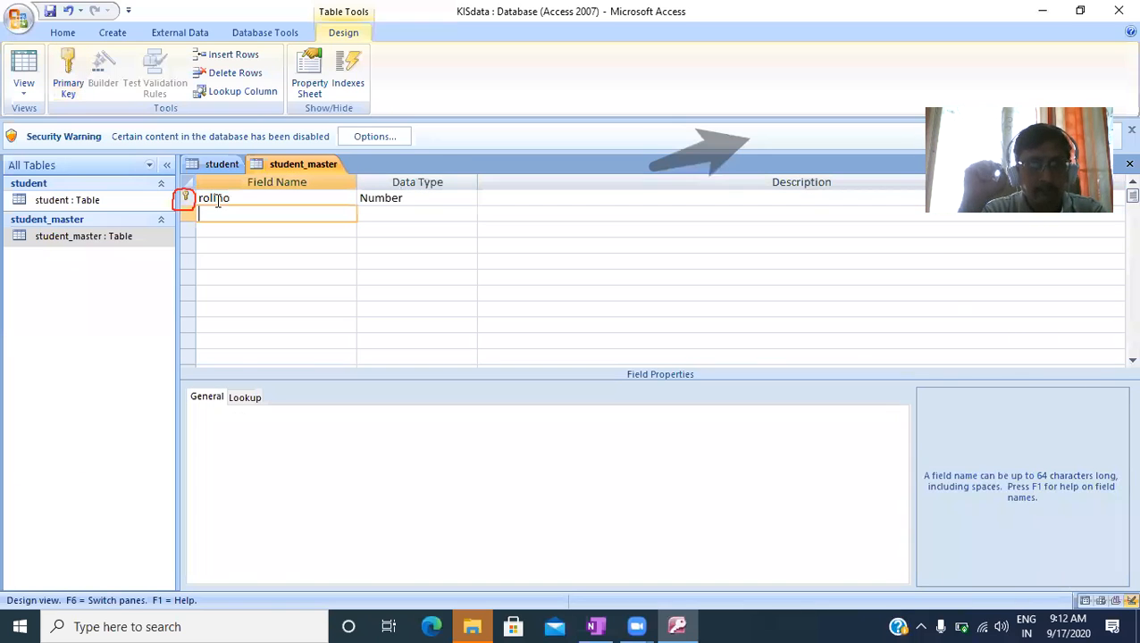
- Add a second field named sname with the Text data type
{"action": "type", "text": "snam"}
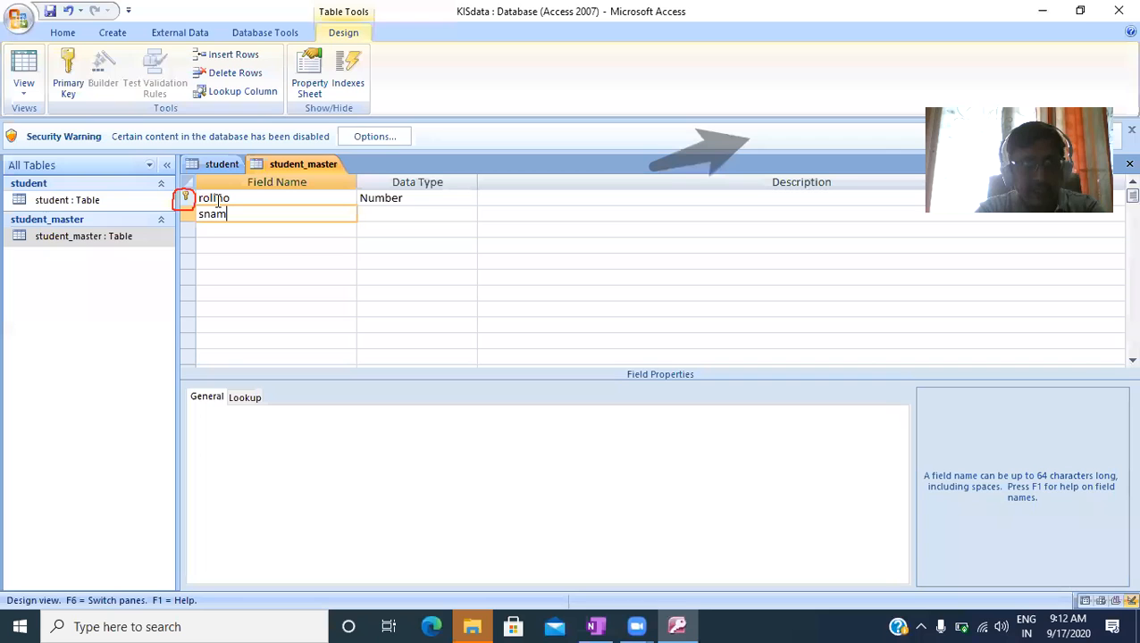
{"action": "type", "text": "e"}
{"action": "key", "text": "Tab"}
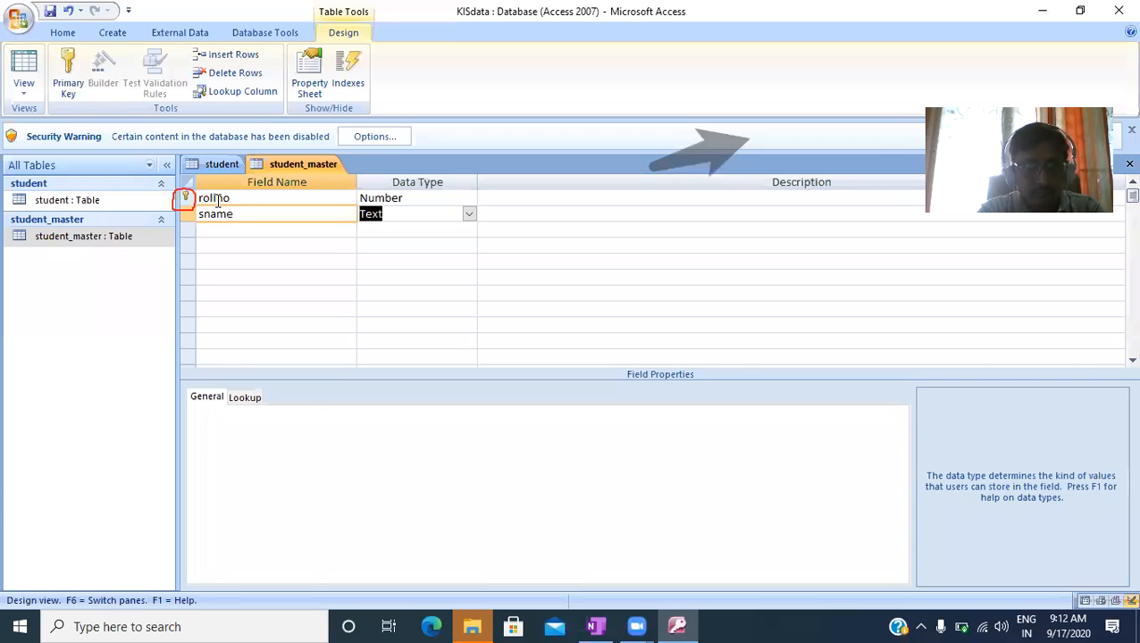
{"action": "key", "text": "Tab"}
{"action": "key", "text": "Tab"}
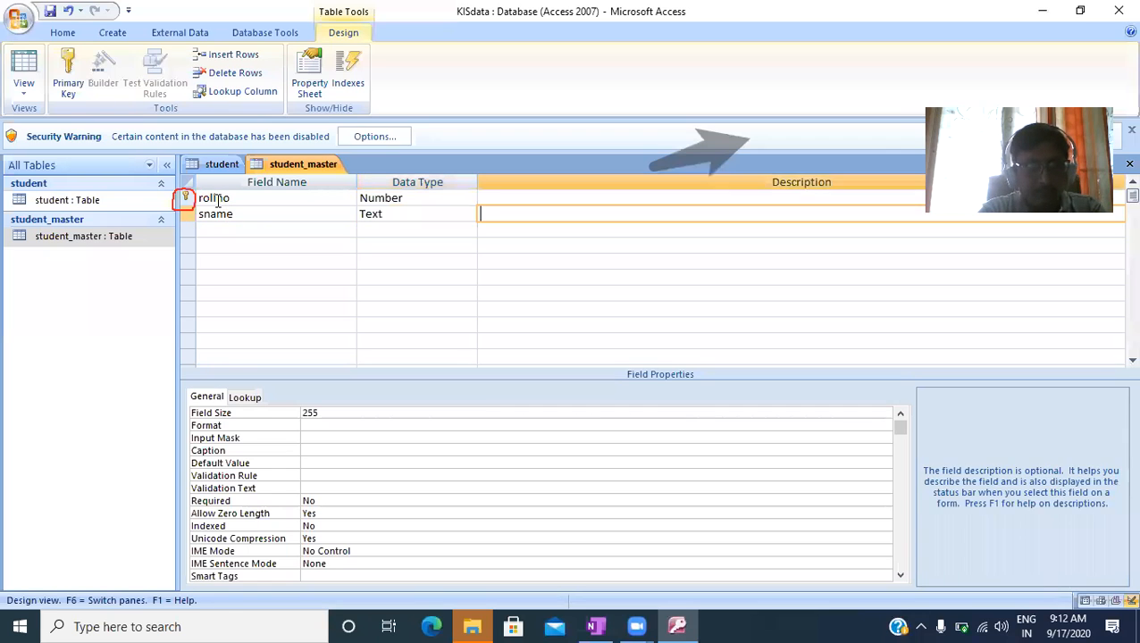
- Add a class field with the Number data type and set its field size to Integer
{"action": "type", "text": "class"}
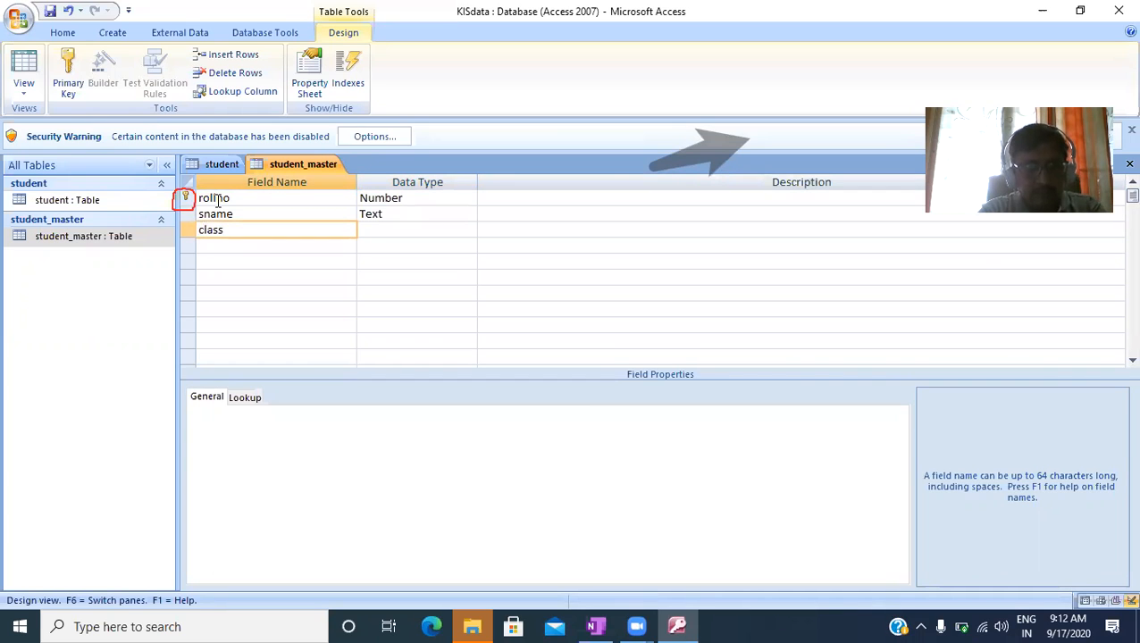
{"action": "key", "text": "Tab"}
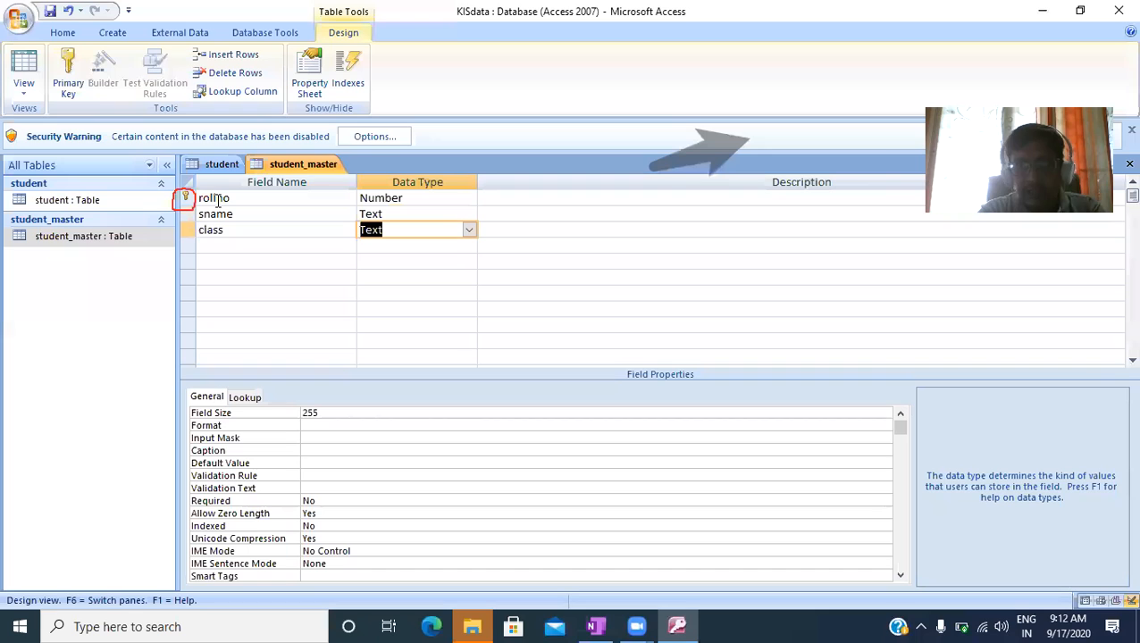
{"action": "type", "text": "number"}
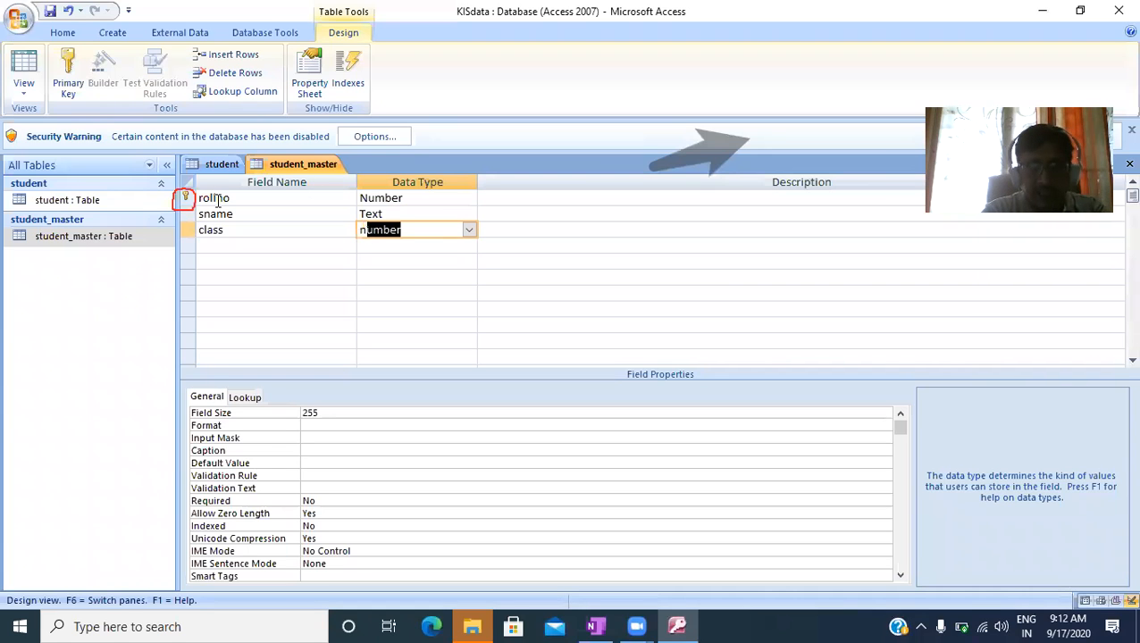
{"action": "key", "text": "Tab"}
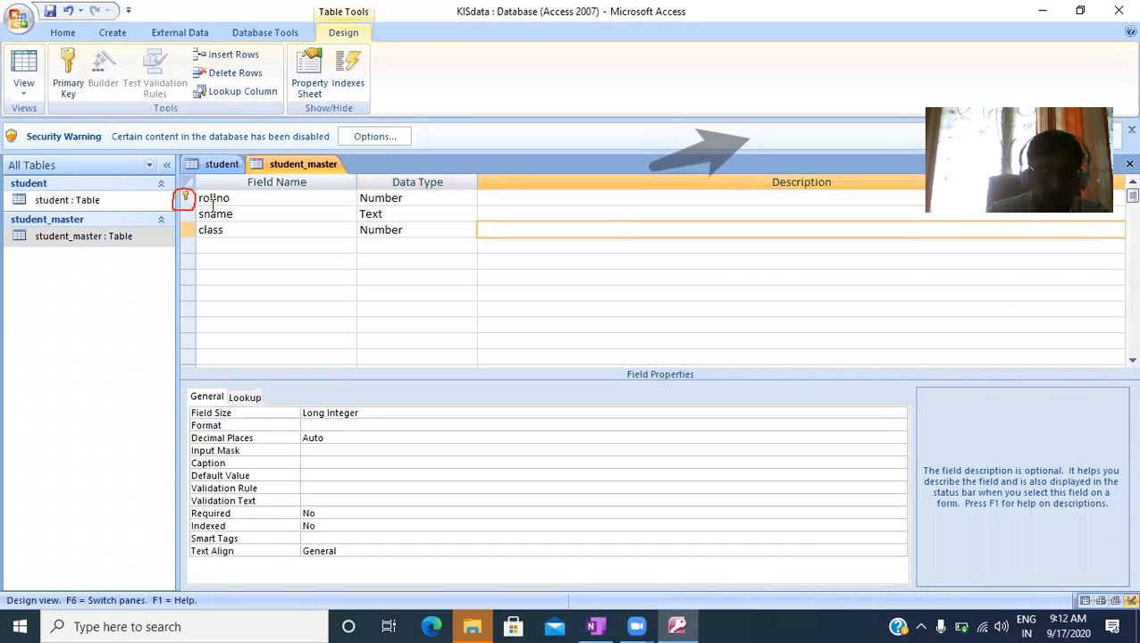
{"action": "left_click", "coordinate": [377, 413]}
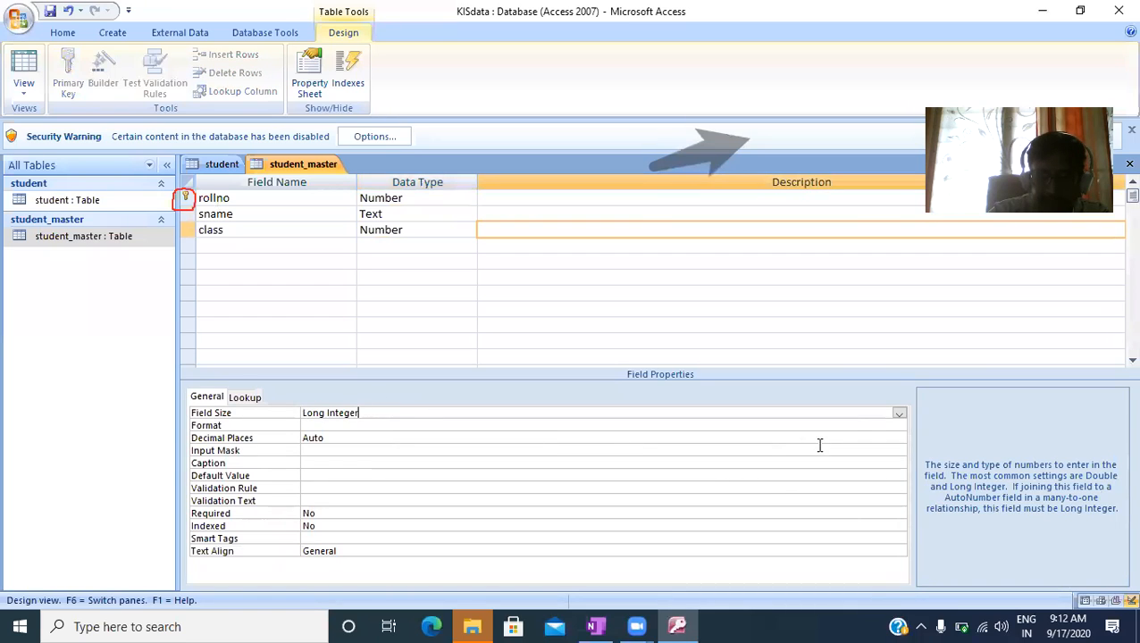
{"action": "left_click", "coordinate": [899, 413]}
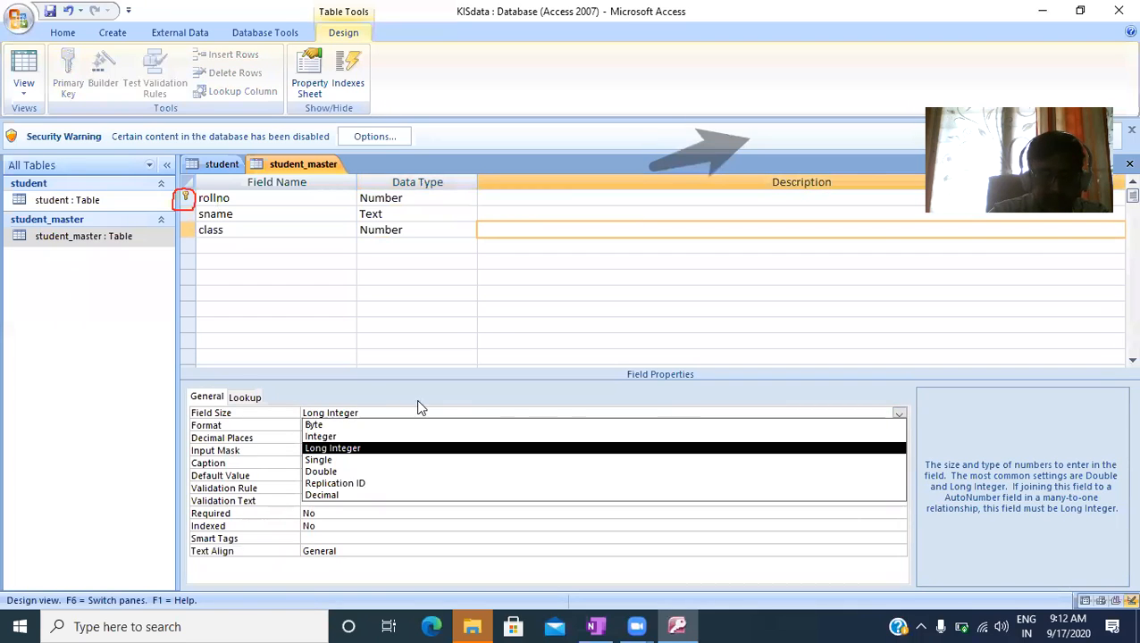
{"action": "left_click", "coordinate": [326, 436]}
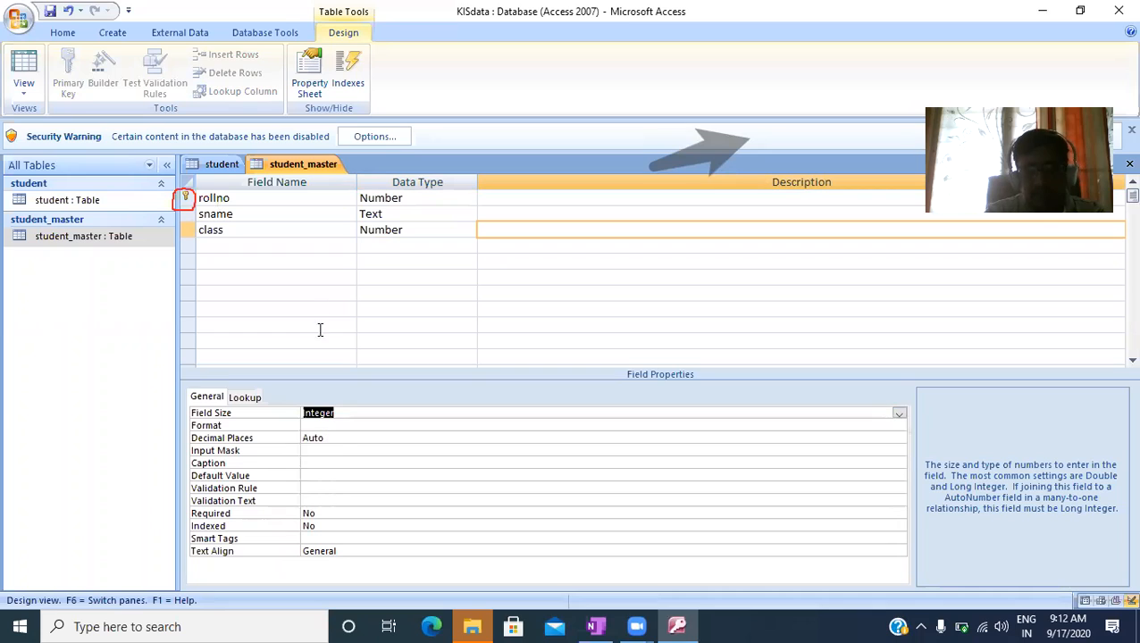
- Add a fourth field named address with the Text data type below class
{"action": "left_click", "coordinate": [336, 243]}
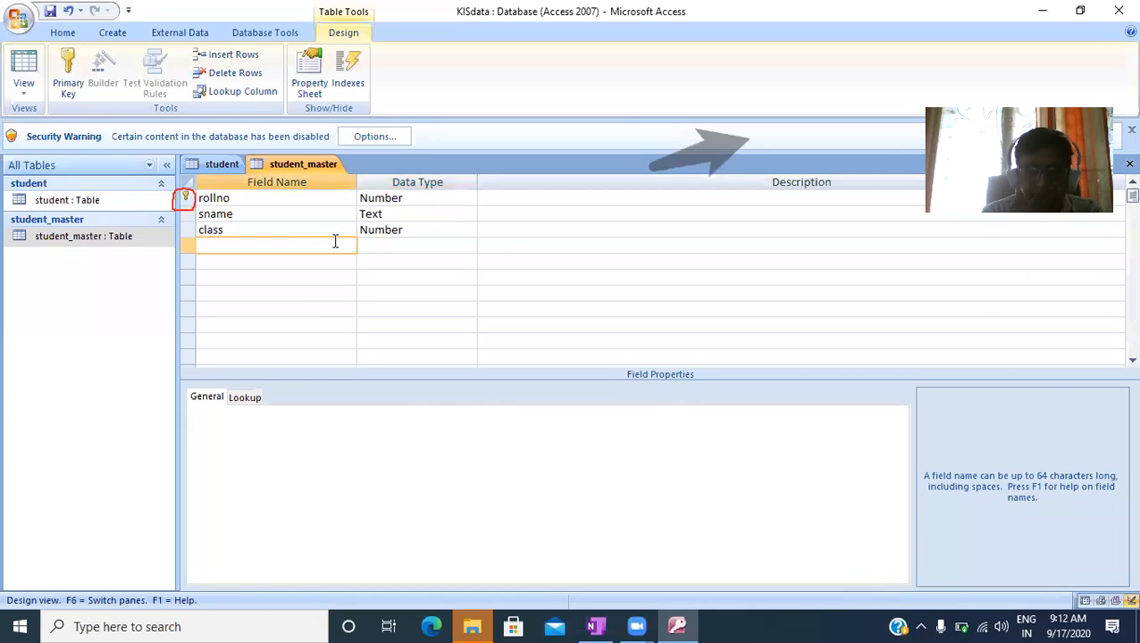
{"action": "type", "text": "address"}
{"action": "key", "text": "Tab"}
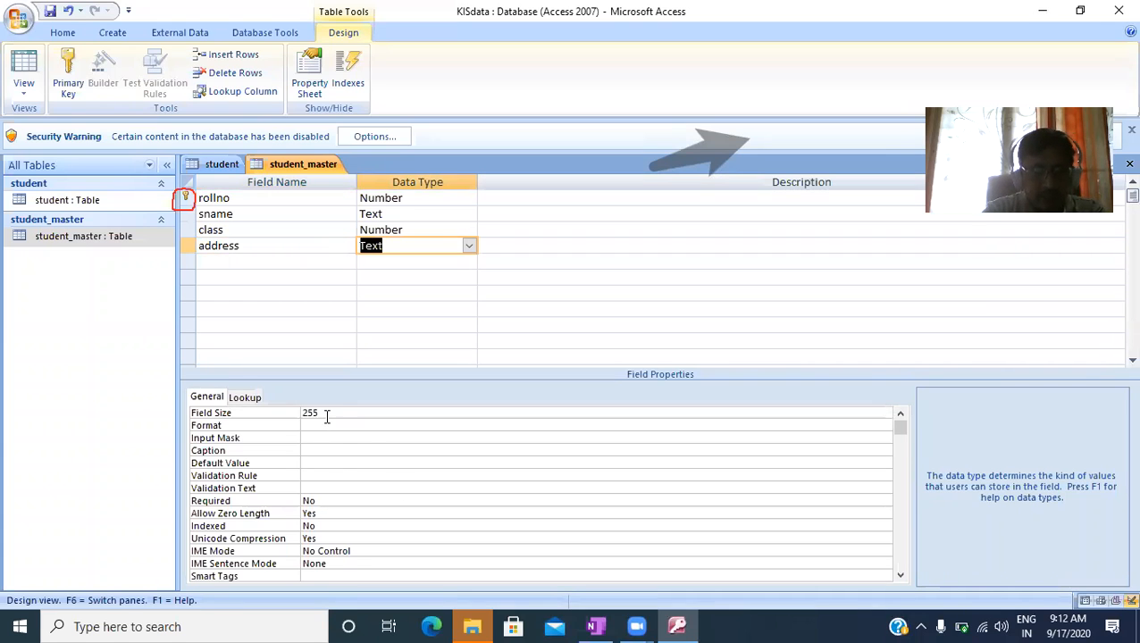
- Set the field size of the address field in student_master to 100
{"action": "left_click", "coordinate": [308, 414]}
{"action": "type", "text": "100"}
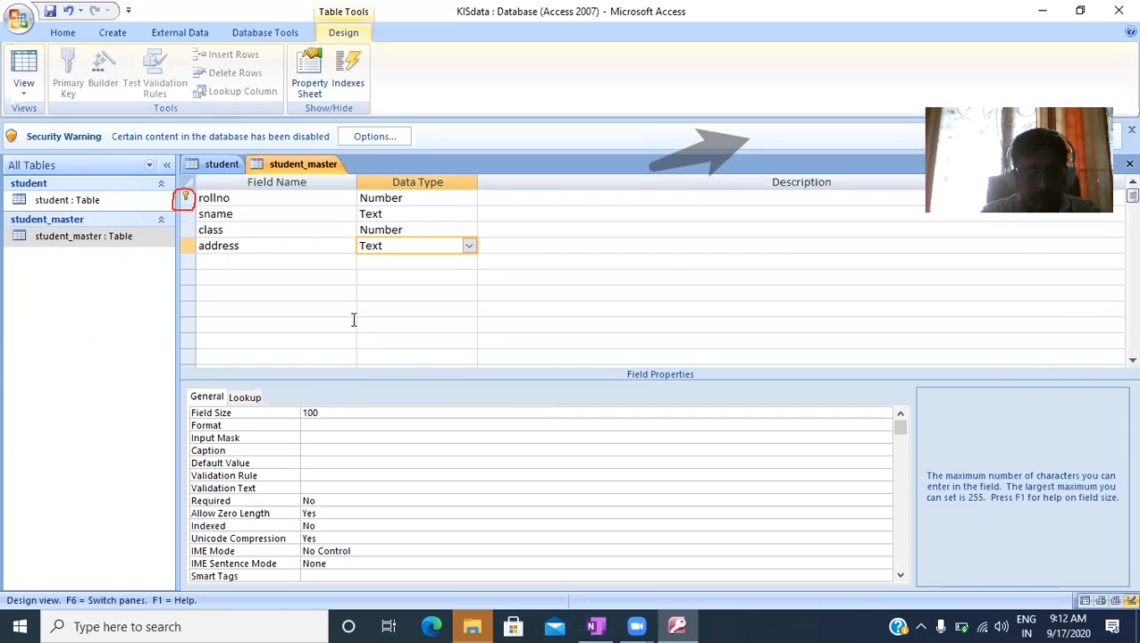
{"action": "left_click", "coordinate": [303, 259]}
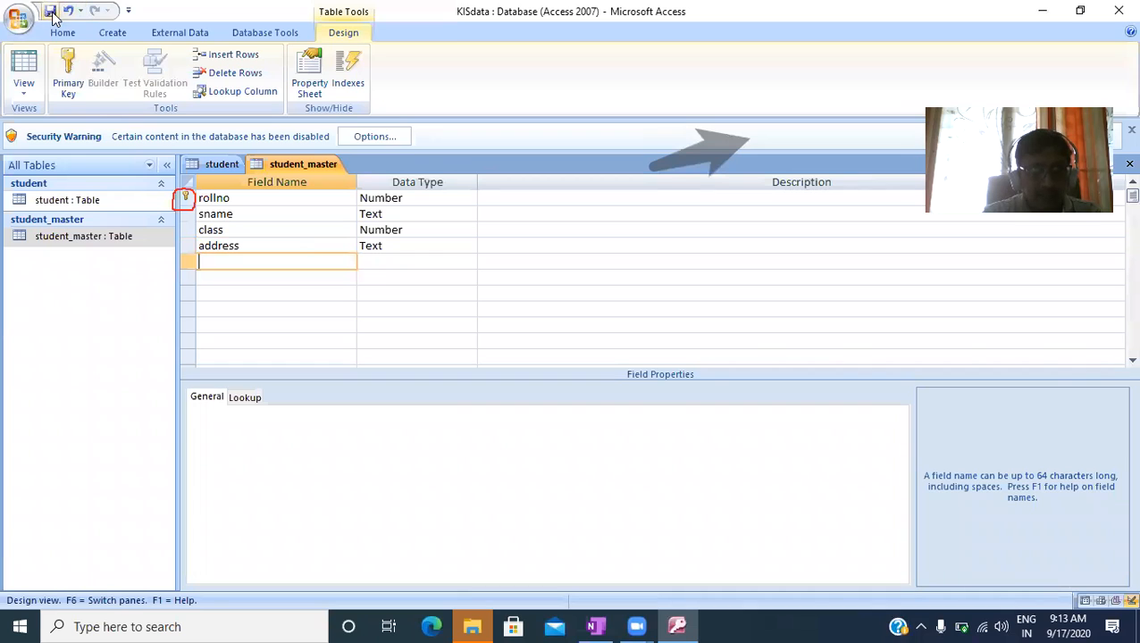
- Close the student_master and student table designs and open student_master in Datasheet view
{"action": "left_click", "coordinate": [1128, 164]}
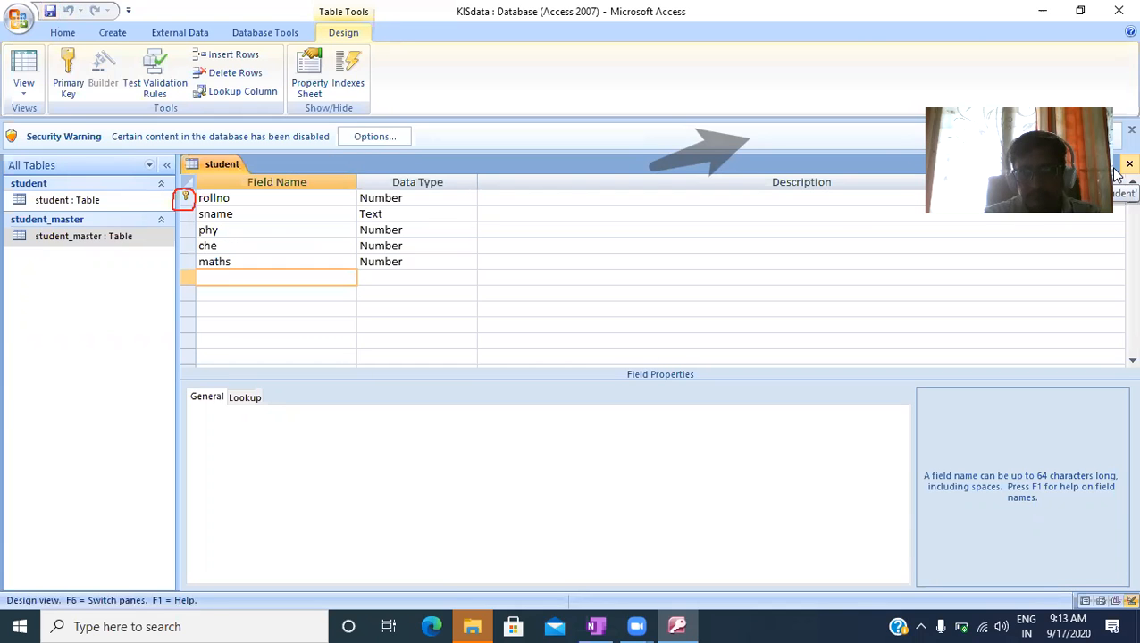
{"action": "left_click", "coordinate": [1125, 165]}
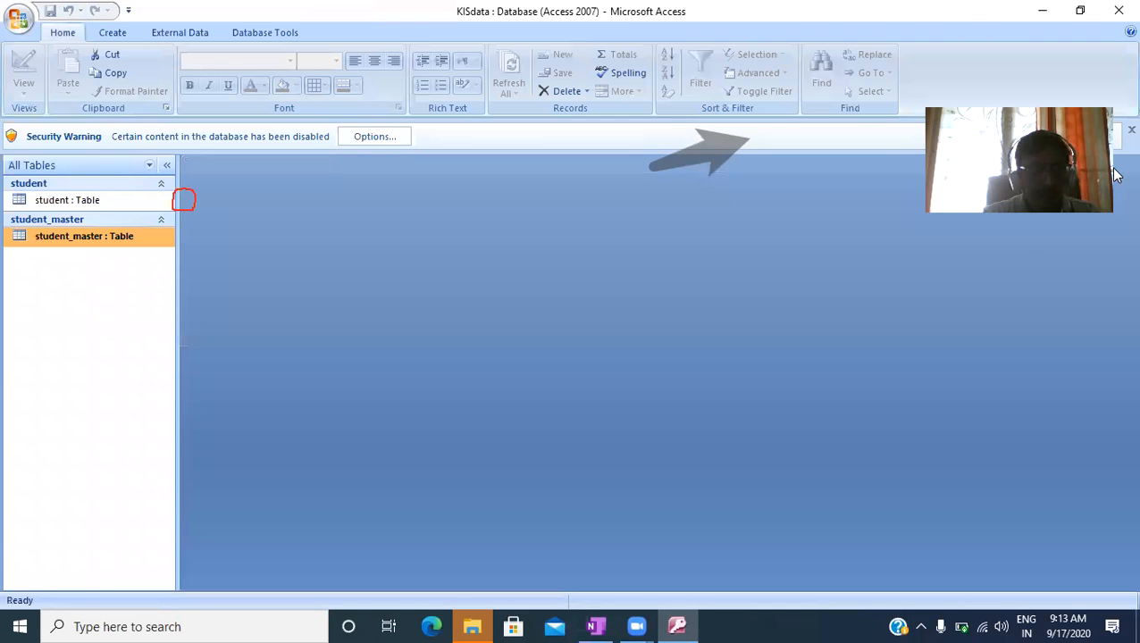
{"action": "double_click", "coordinate": [90, 237]}
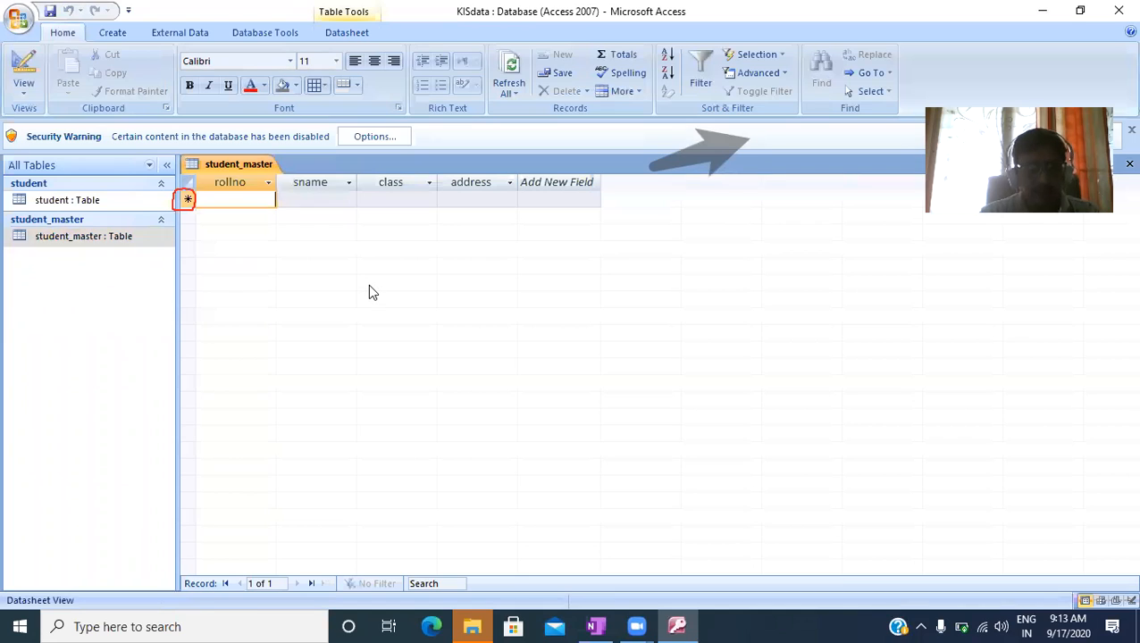
- Enter the first student_master record with rollno 101, the student's name, class 8 and the student's address
{"action": "type", "text": "101"}
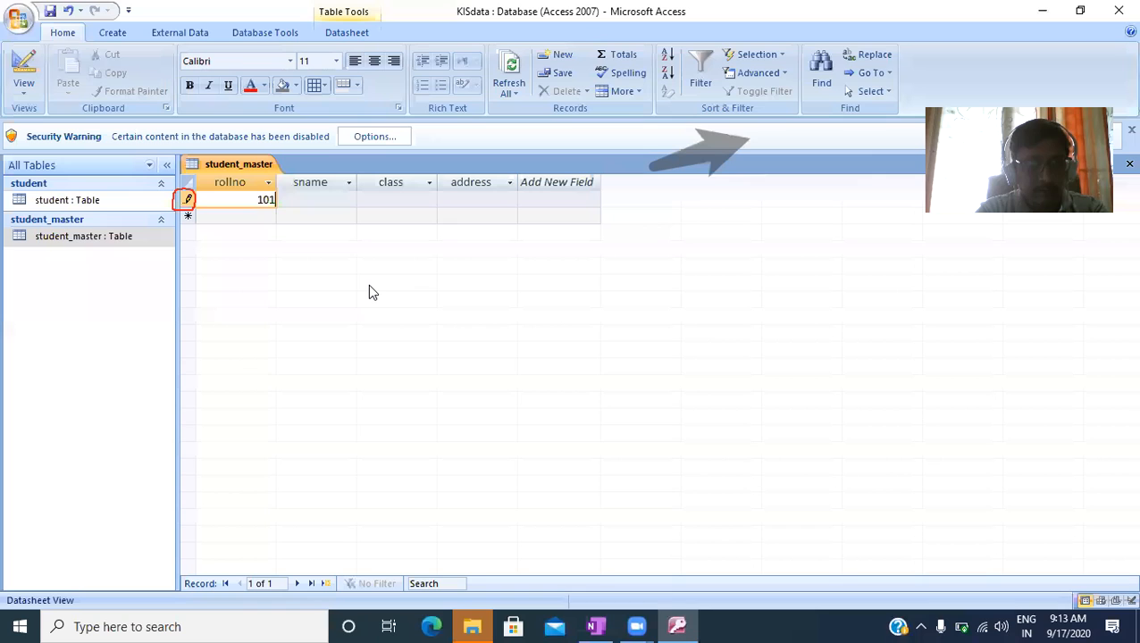
{"action": "key", "text": "Tab"}
{"action": "type", "text": "neha"}
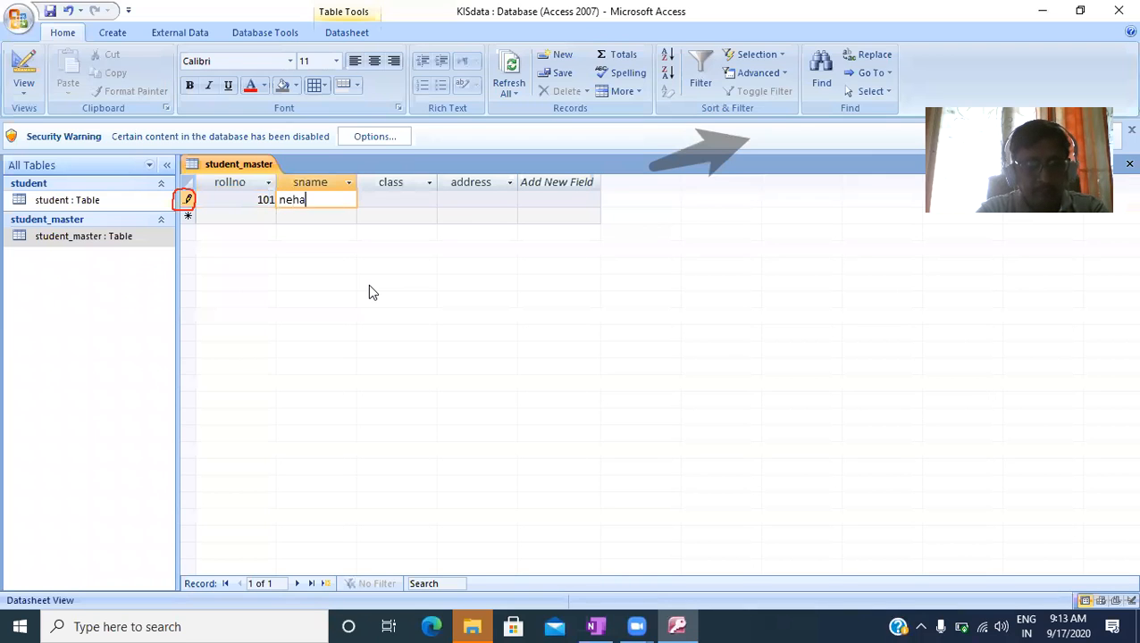
{"action": "key", "text": "Tab"}
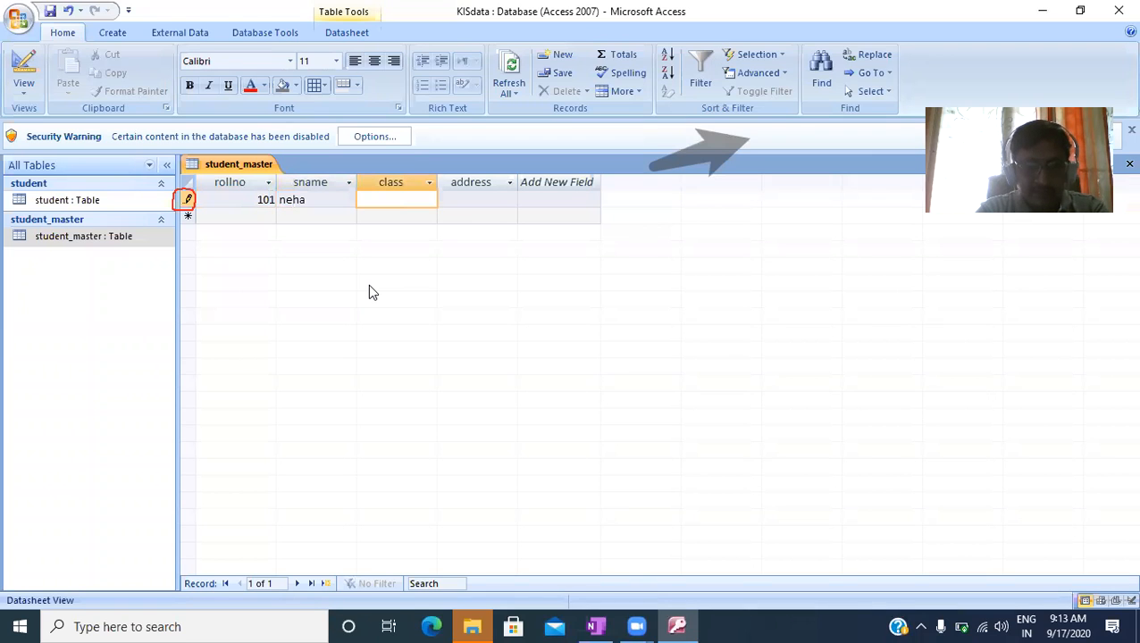
{"action": "type", "text": "8"}
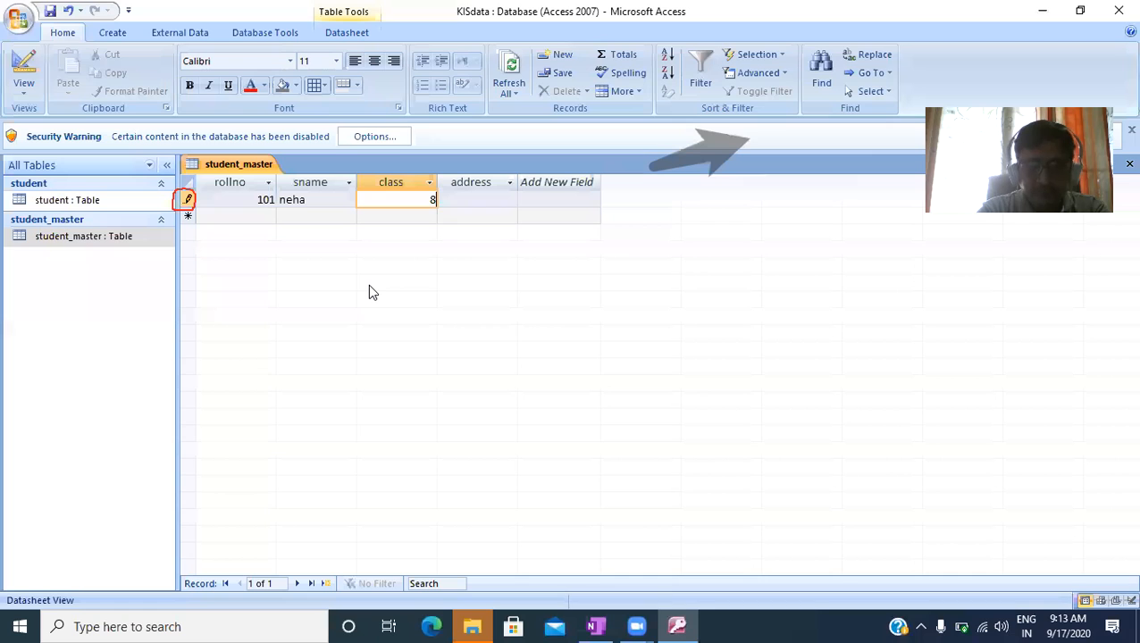
{"action": "key", "text": "Tab"}
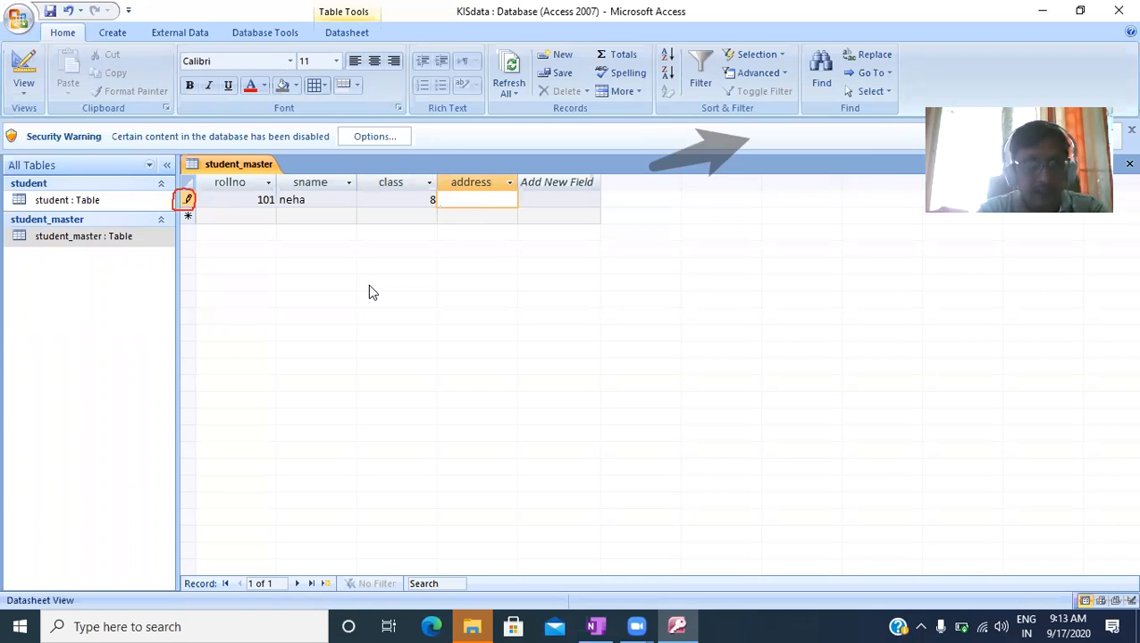
{"action": "type", "text": "ramtakri"}
{"action": "key", "text": "Tab"}
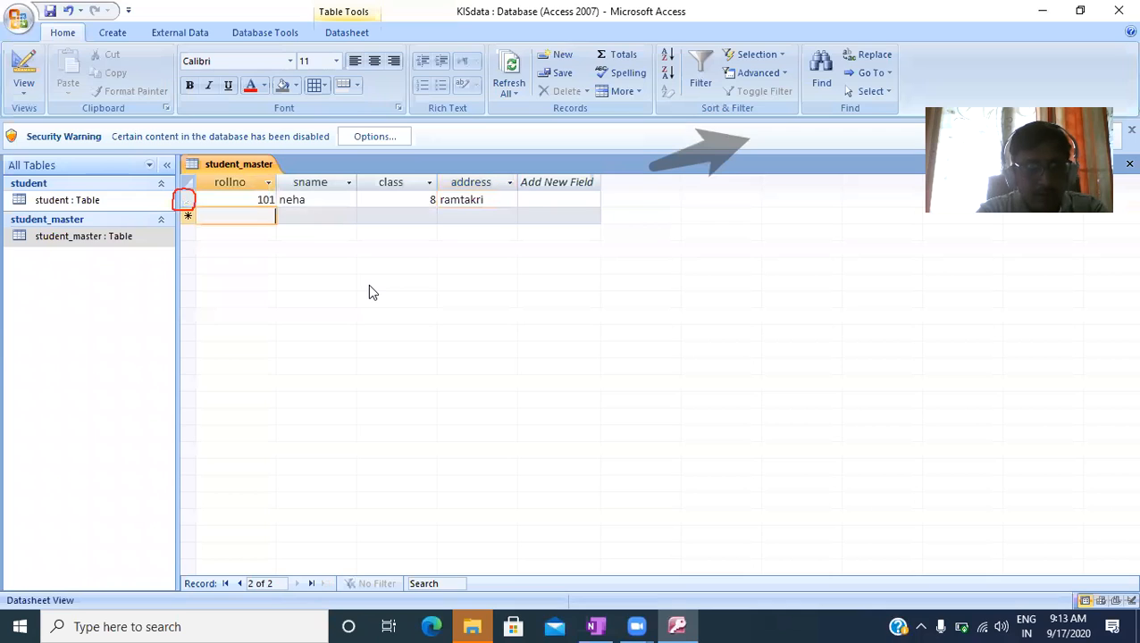
- Enter a second record with rollno 102, the student's name, class 8 and the student's address
{"action": "type", "text": "103"}
{"action": "key", "text": "BackSpace"}
{"action": "type", "text": "2"}
{"action": "key", "text": "Tab"}
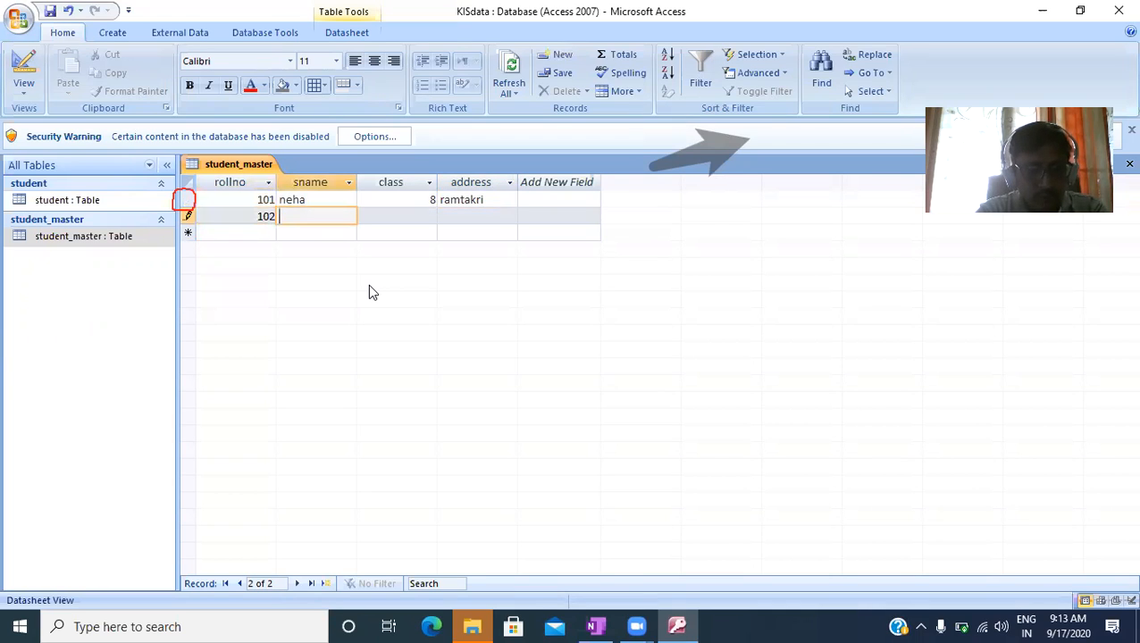
{"action": "type", "text": "sumit"}
{"action": "key", "text": "Tab"}
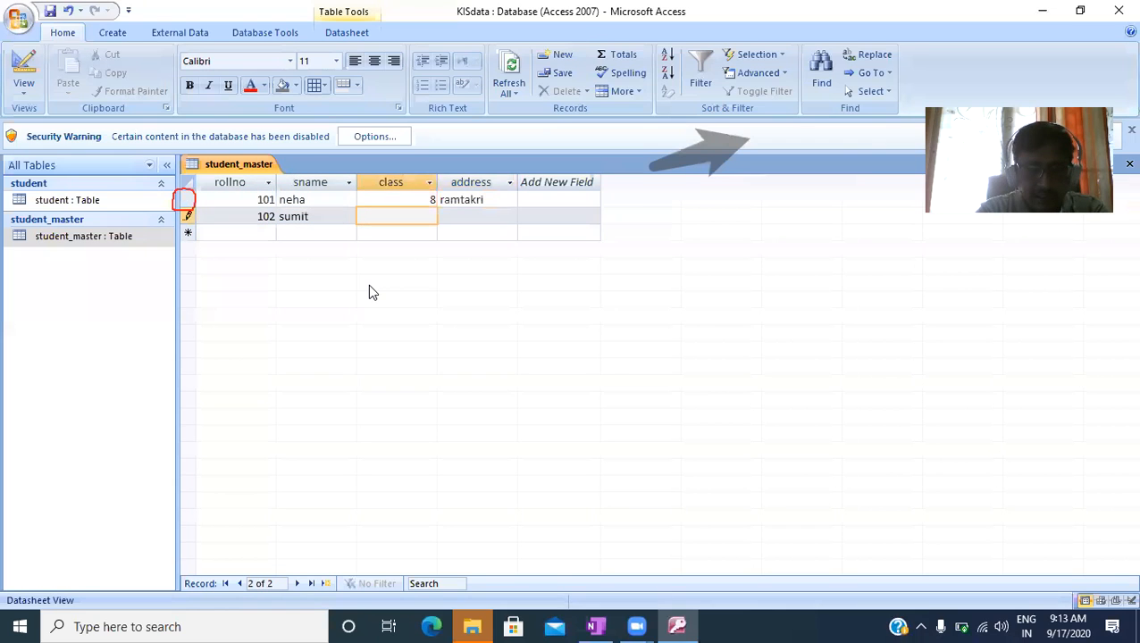
{"action": "type", "text": "8"}
{"action": "key", "text": "Tab"}
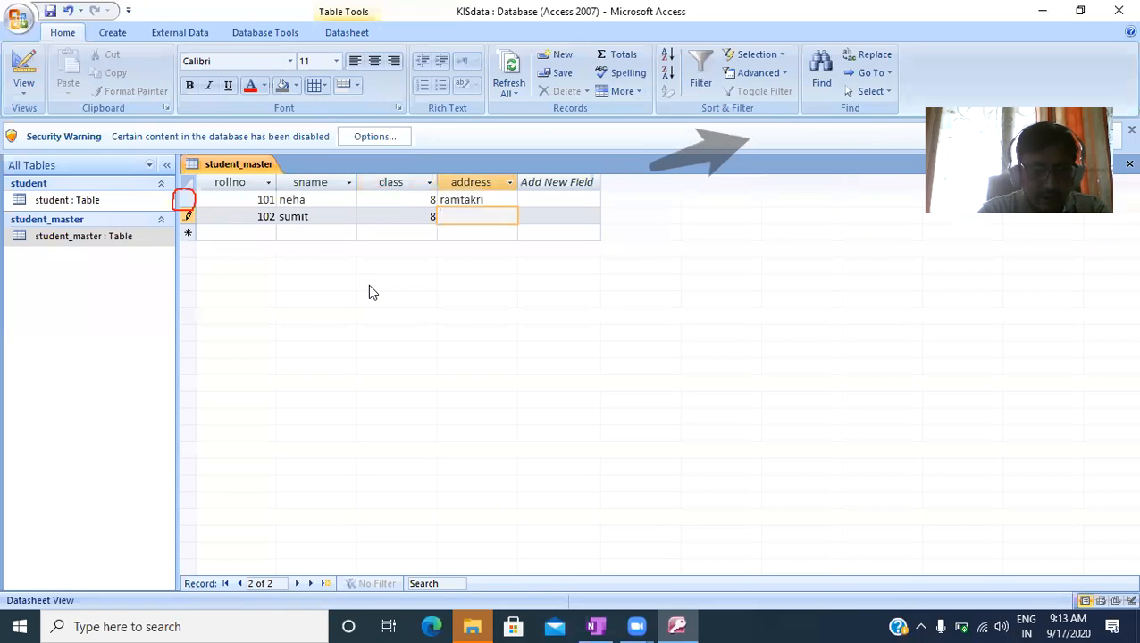
{"action": "type", "text": "jan"}
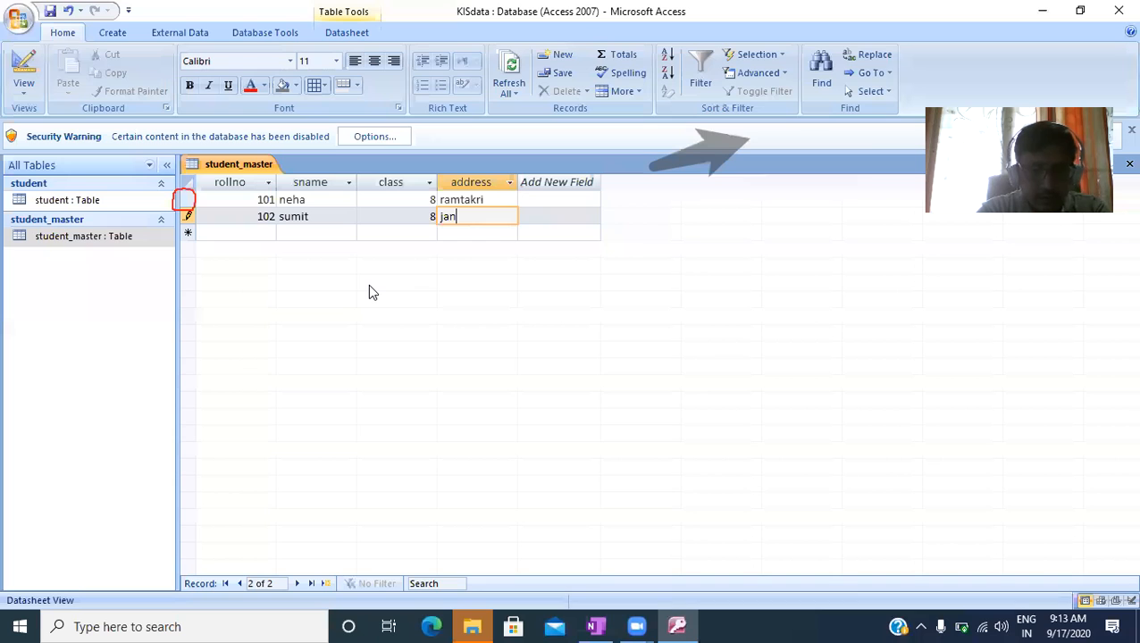
{"action": "type", "text": "ta colony"}
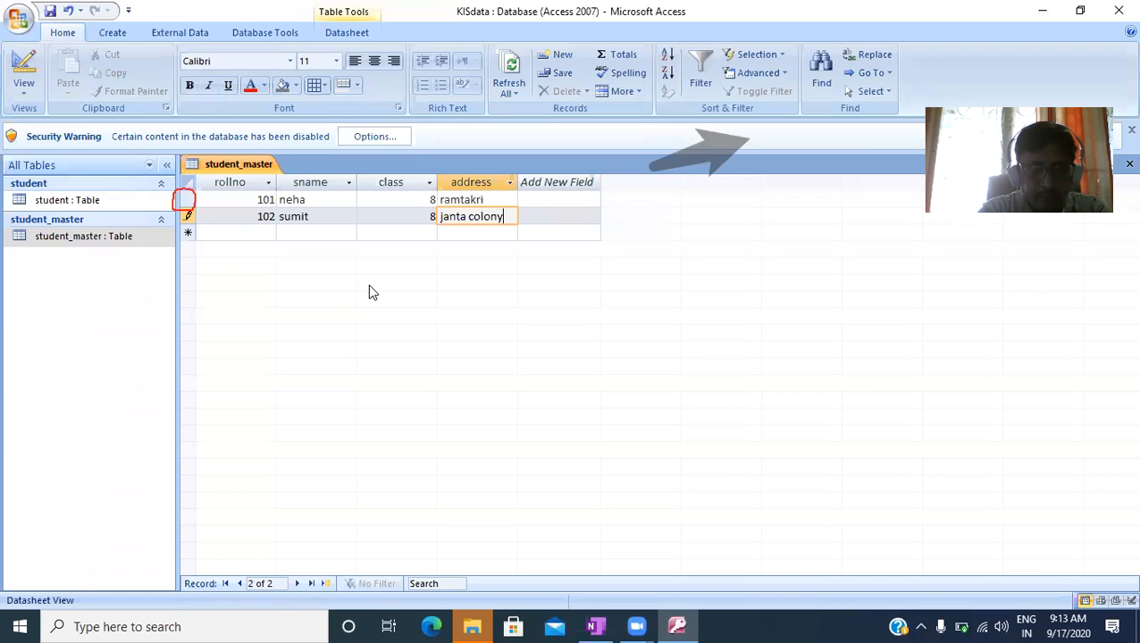
{"action": "key", "text": "Tab"}
{"action": "key", "text": "Tab"}
{"action": "key", "text": "shift+Tab"}
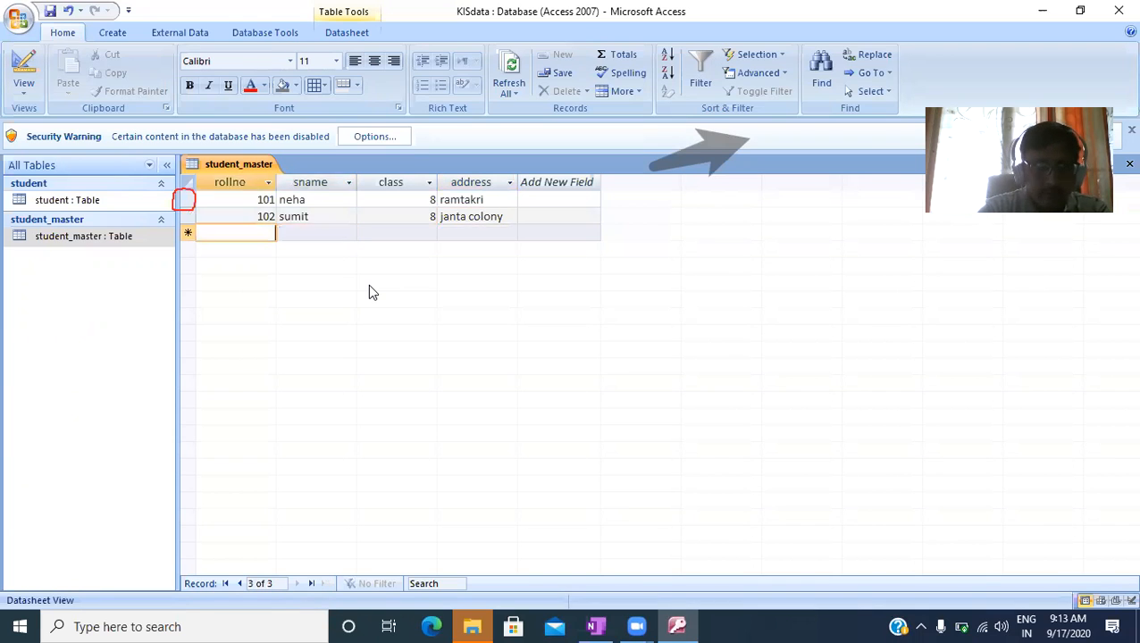
- Enter a third record with rollno 103, the student's name, class 8 and the student's address
{"action": "type", "text": "103"}
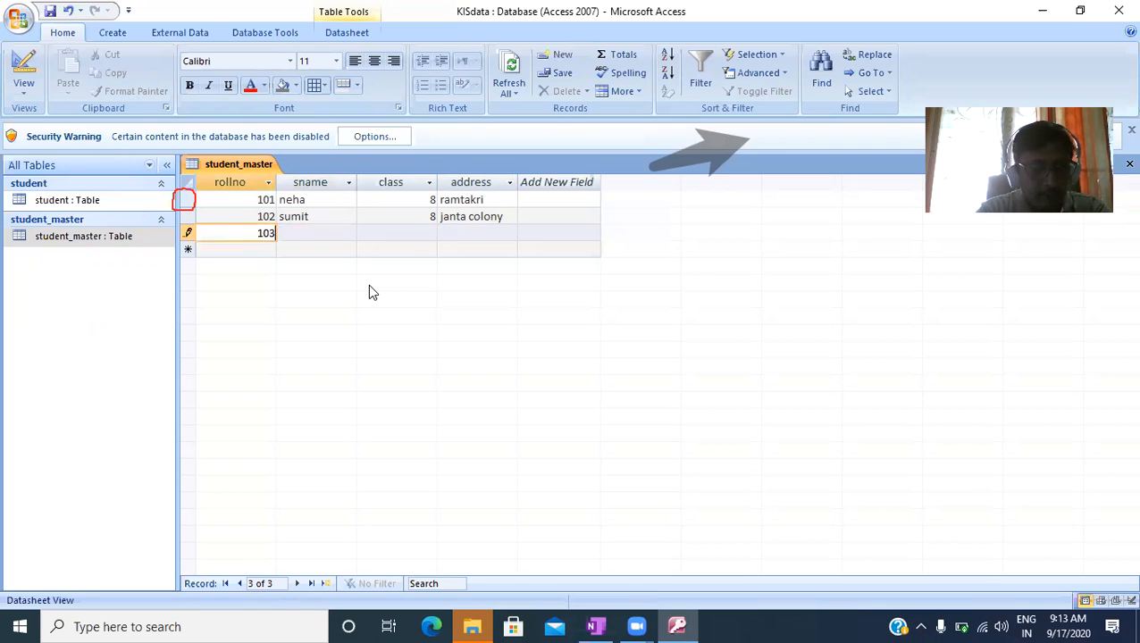
{"action": "key", "text": "Tab"}
{"action": "type", "text": "g"}
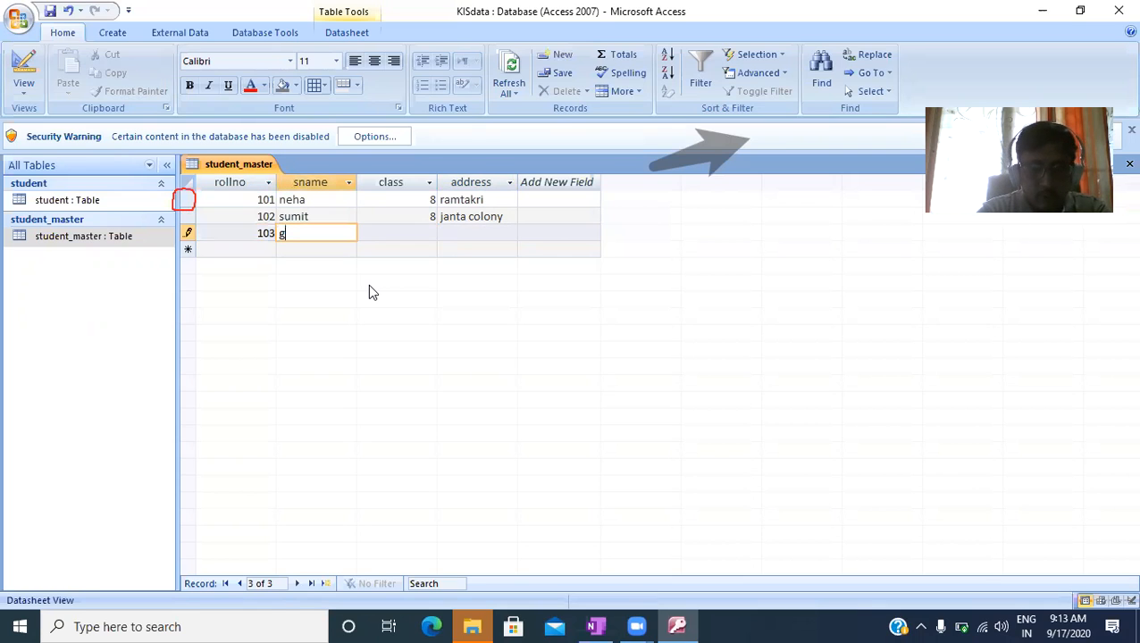
{"action": "type", "text": "opal"}
{"action": "key", "text": "Tab"}
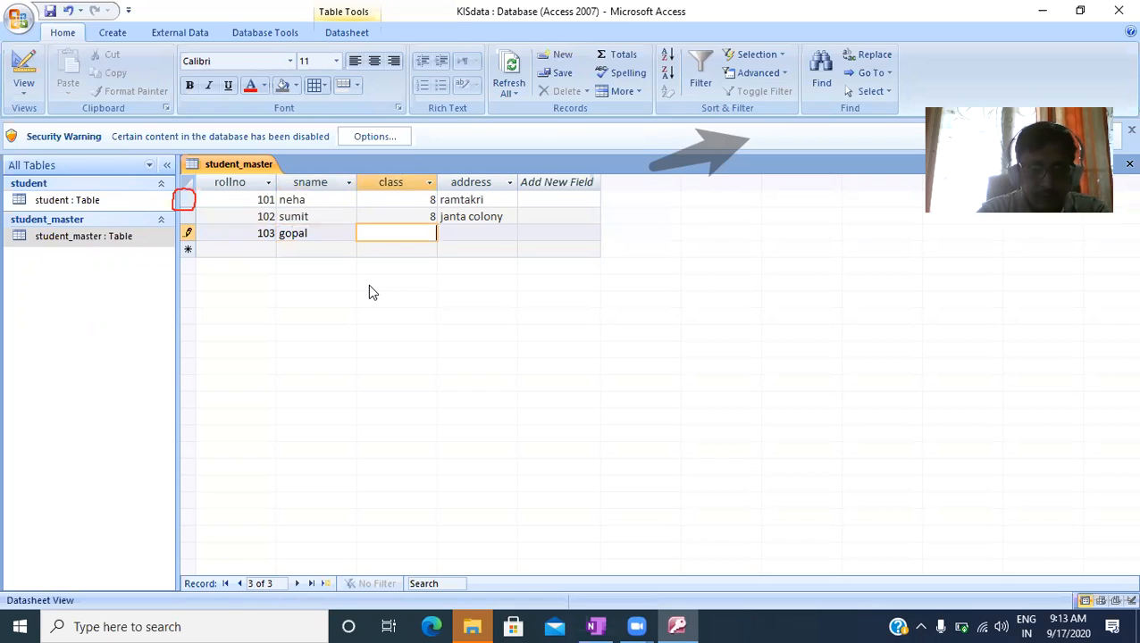
{"action": "type", "text": "8"}
{"action": "key", "text": "Tab"}
{"action": "type", "text": "ramtak"}
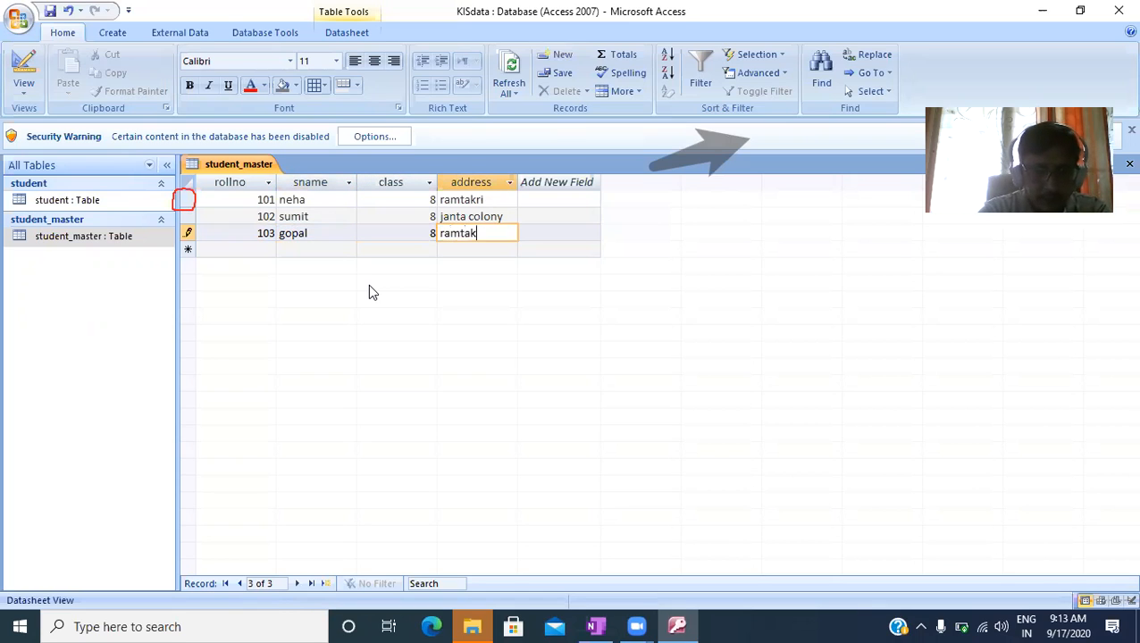
{"action": "type", "text": "ri"}
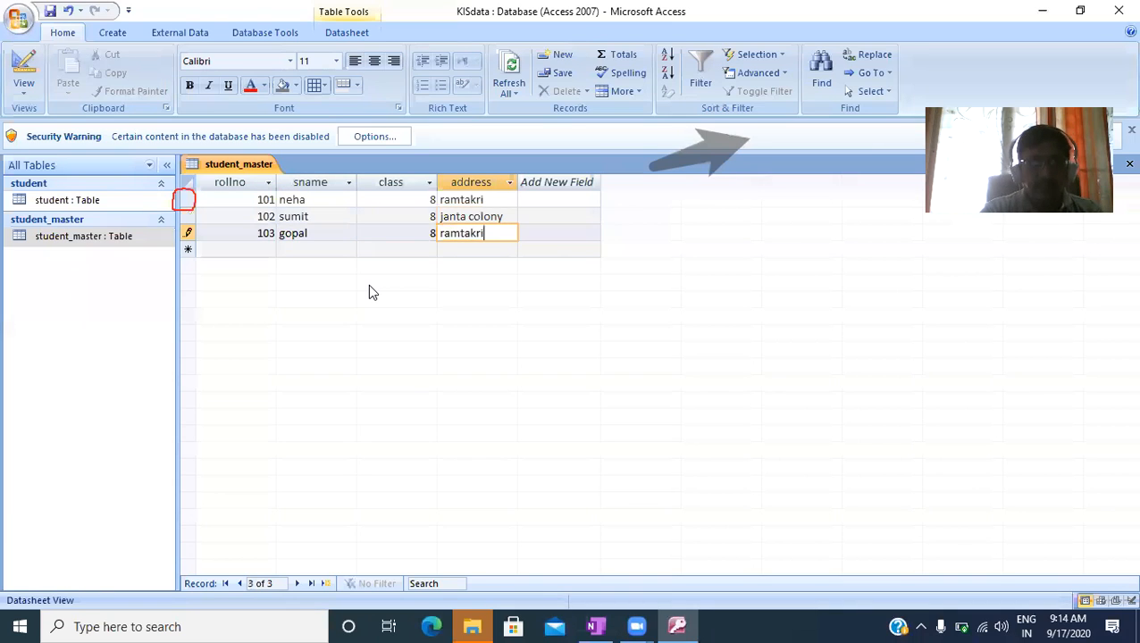
{"action": "key", "text": "Tab"}
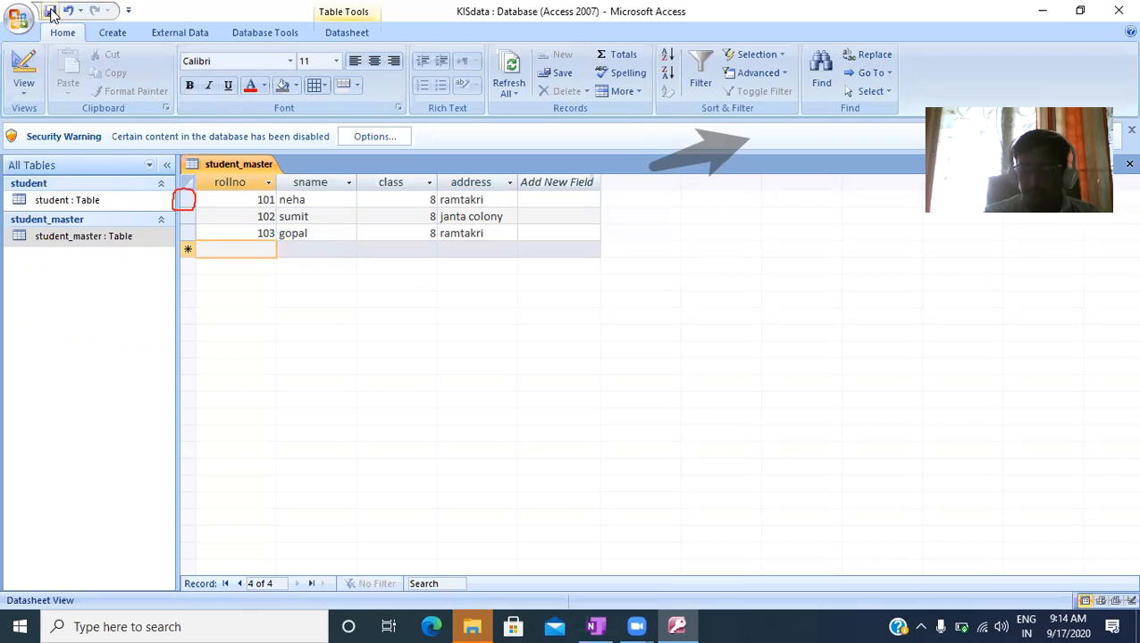
- Open the student table and delete all of its existing records
{"action": "left_click", "coordinate": [68, 200]}
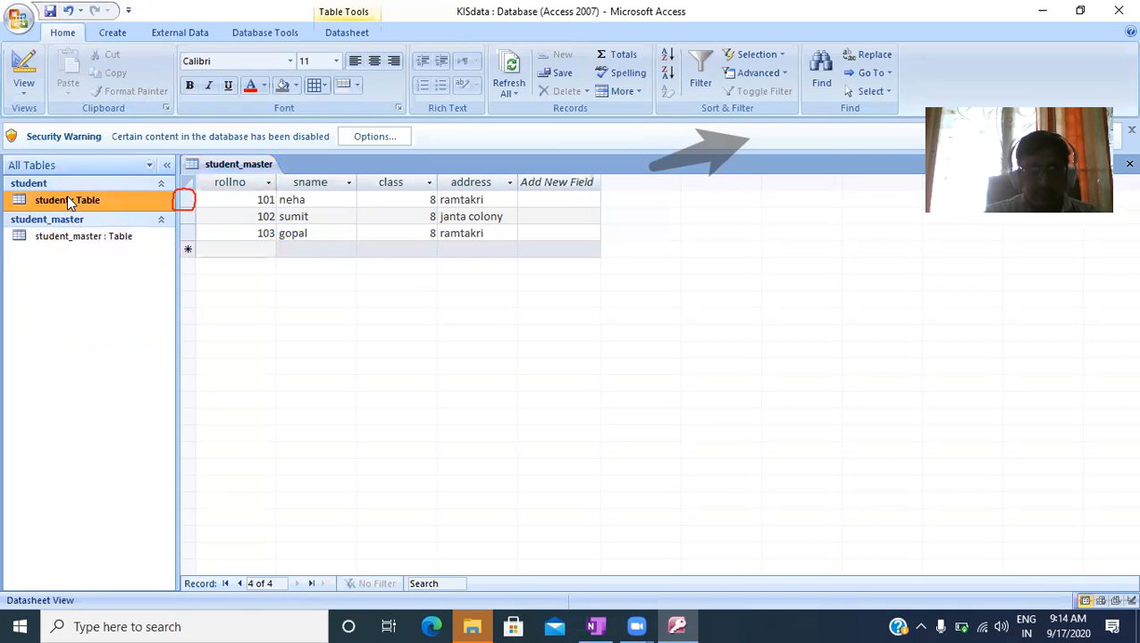
{"action": "double_click", "coordinate": [67, 201]}
{"action": "left_click_drag", "start_coordinate": [187, 199], "coordinate": [195, 270]}
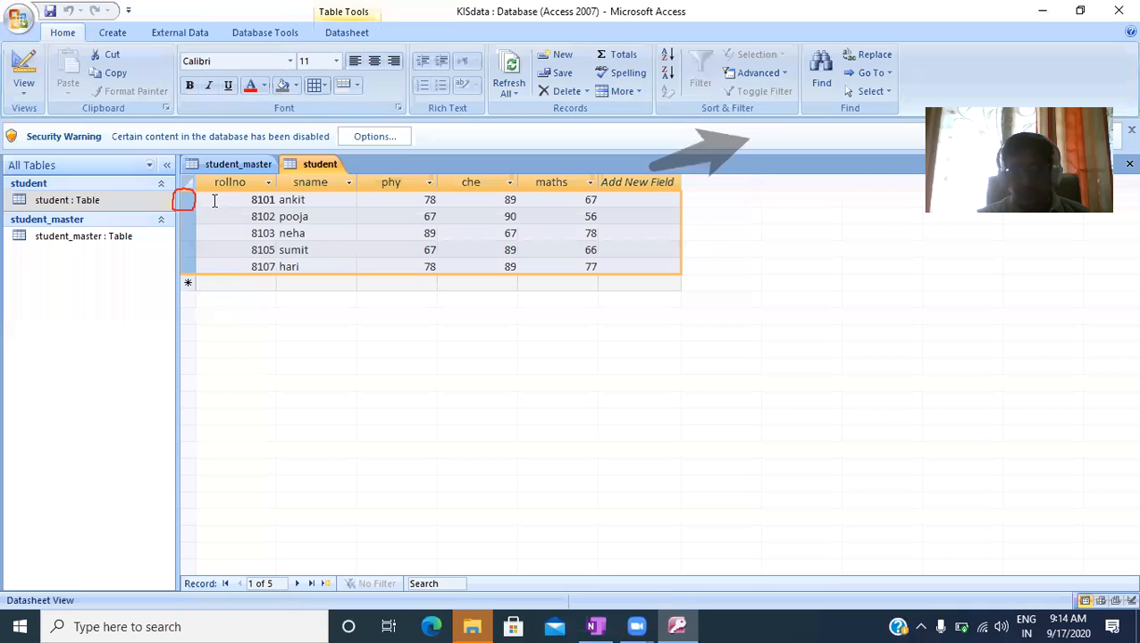
{"action": "left_click", "coordinate": [222, 282]}
{"action": "left_click_drag", "start_coordinate": [183, 200], "coordinate": [190, 263]}
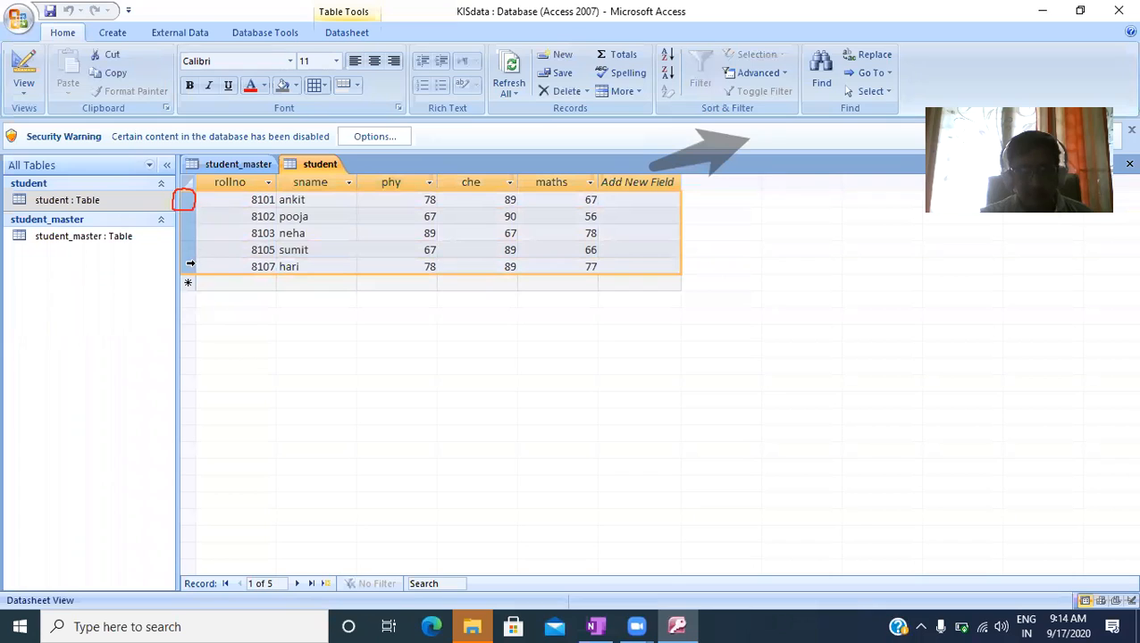
{"action": "right_click", "coordinate": [190, 227]}
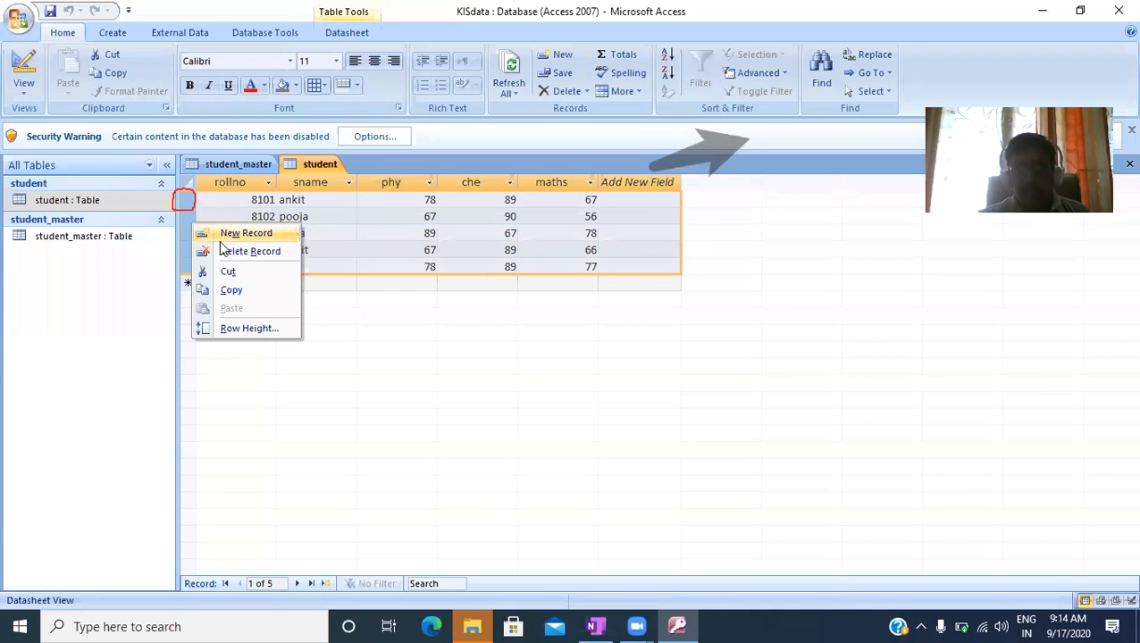
{"action": "left_click", "coordinate": [246, 257]}
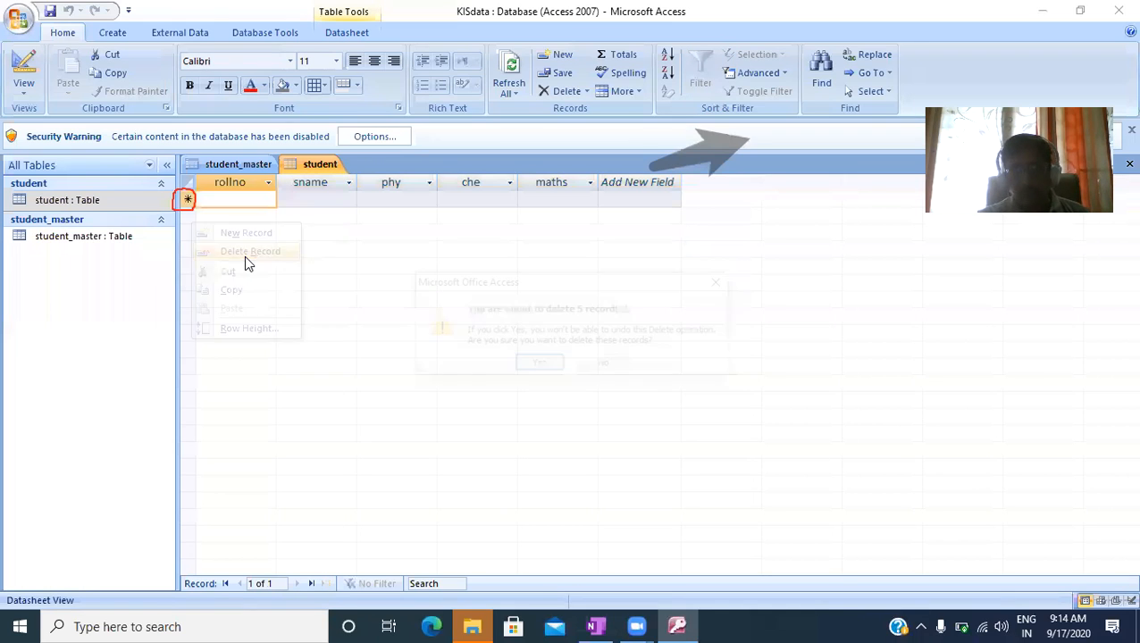
{"action": "left_click", "coordinate": [540, 366]}
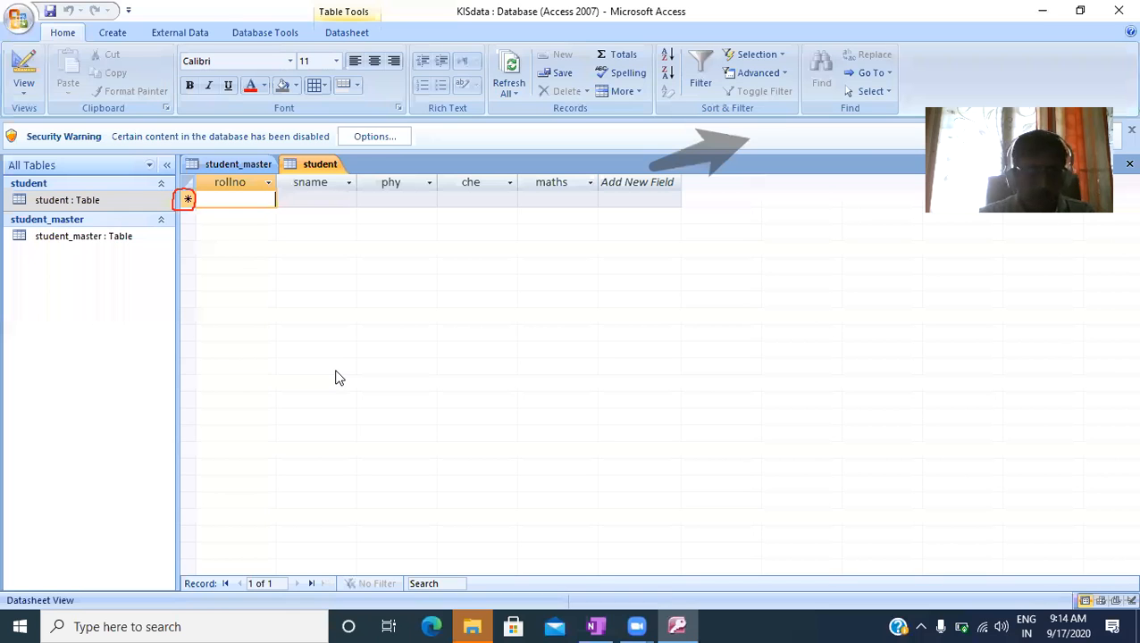
- Open the student table in Design view and delete its sname field
{"action": "right_click", "coordinate": [80, 199]}
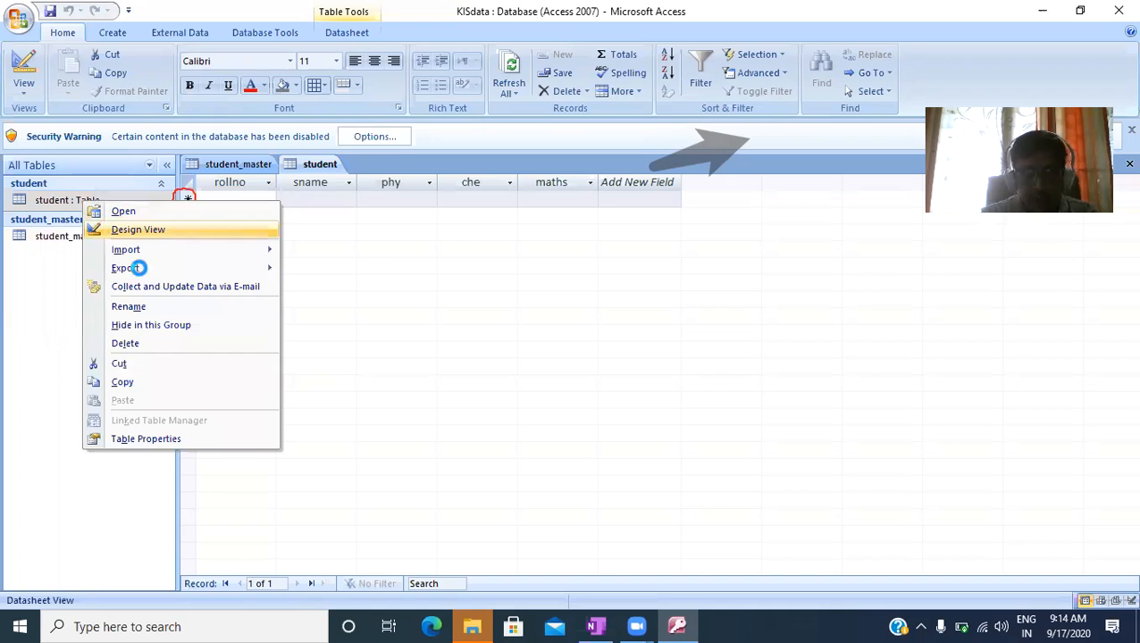
{"action": "left_click", "coordinate": [138, 229]}
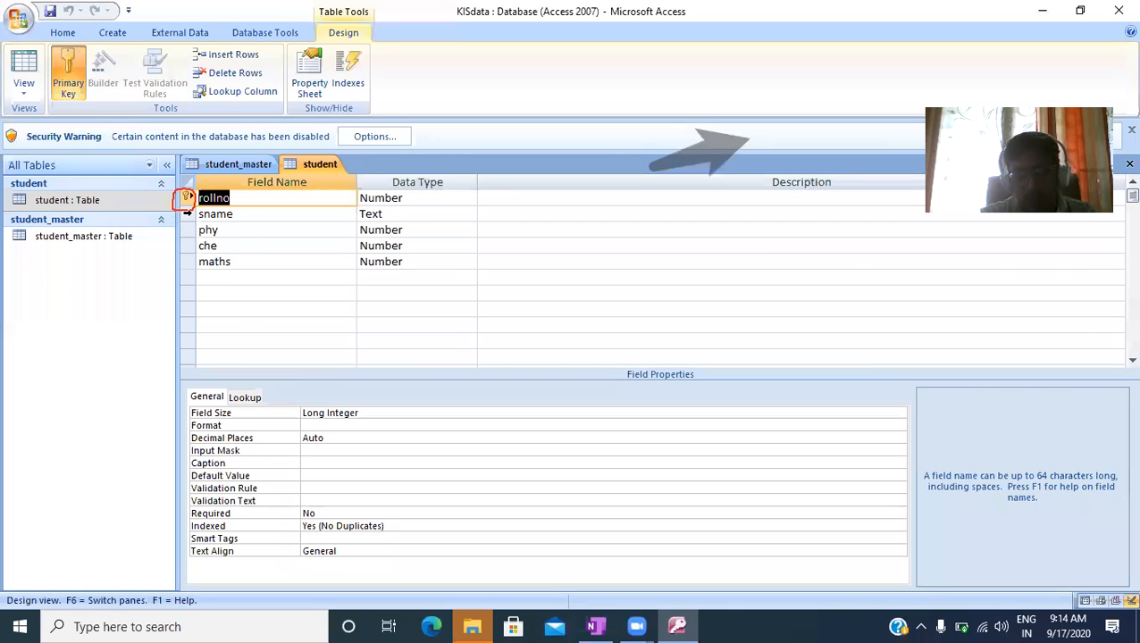
{"action": "left_click", "coordinate": [187, 213]}
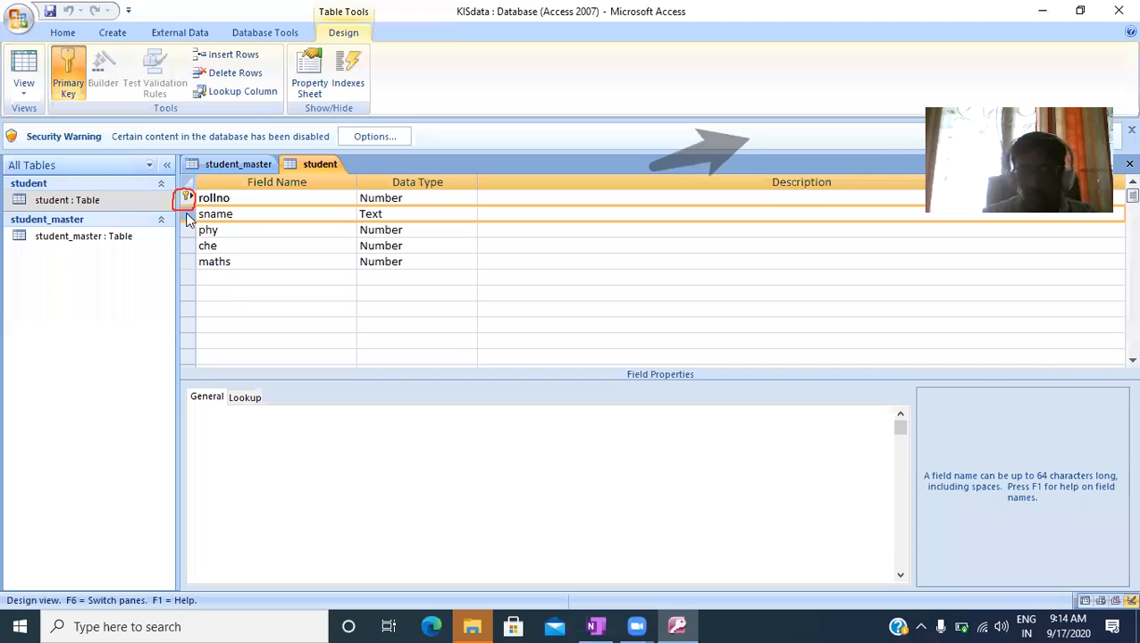
{"action": "right_click", "coordinate": [188, 219]}
{"action": "left_click", "coordinate": [223, 325]}
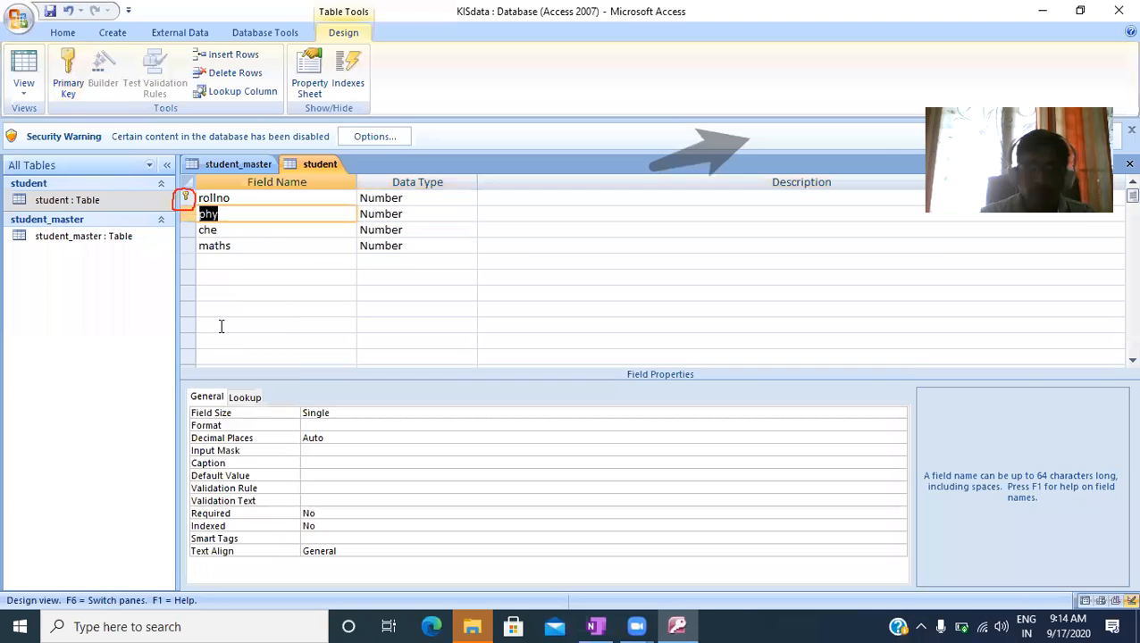
{"action": "left_click", "coordinate": [387, 320]}
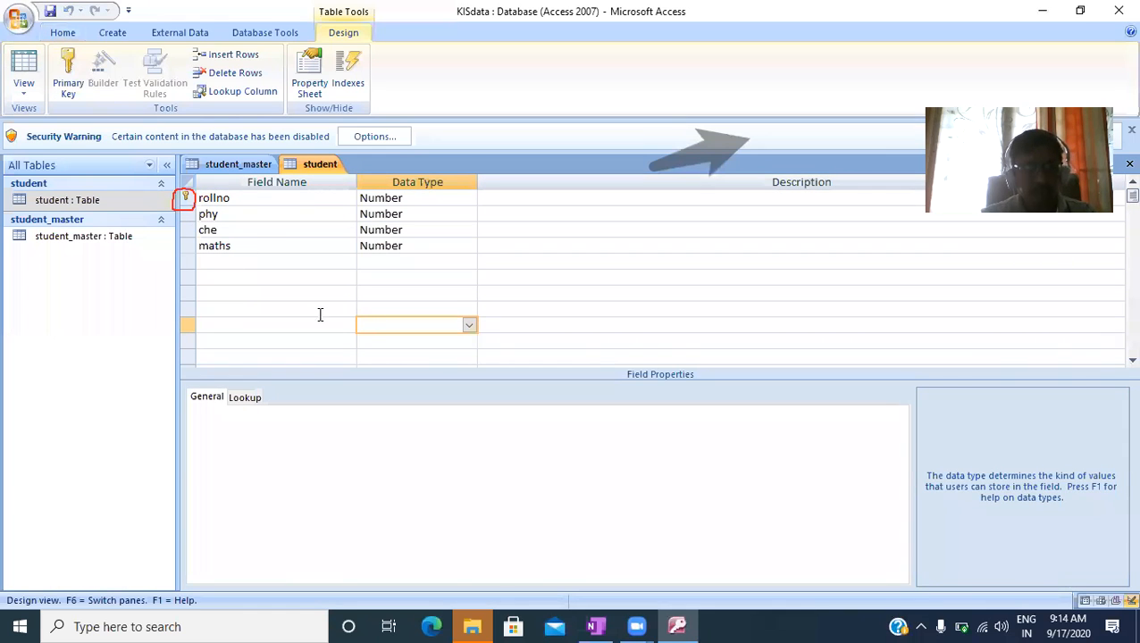
{"action": "left_click", "coordinate": [242, 258]}
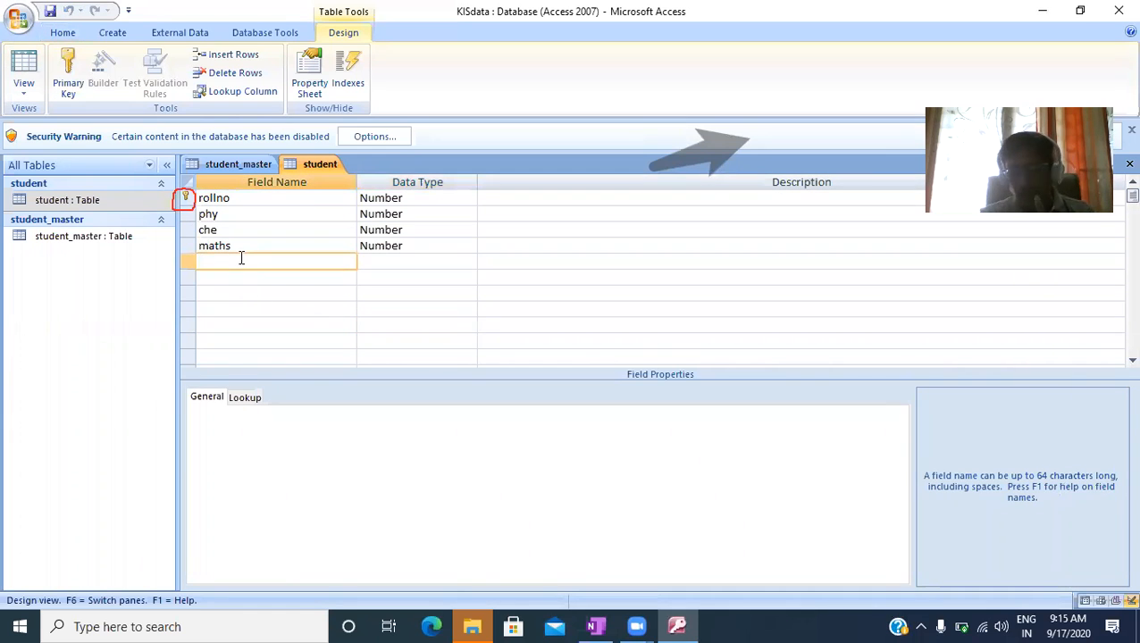
- Add a field named dot with the Date/Time data type to the student table, below maths
{"action": "type", "text": "di"}
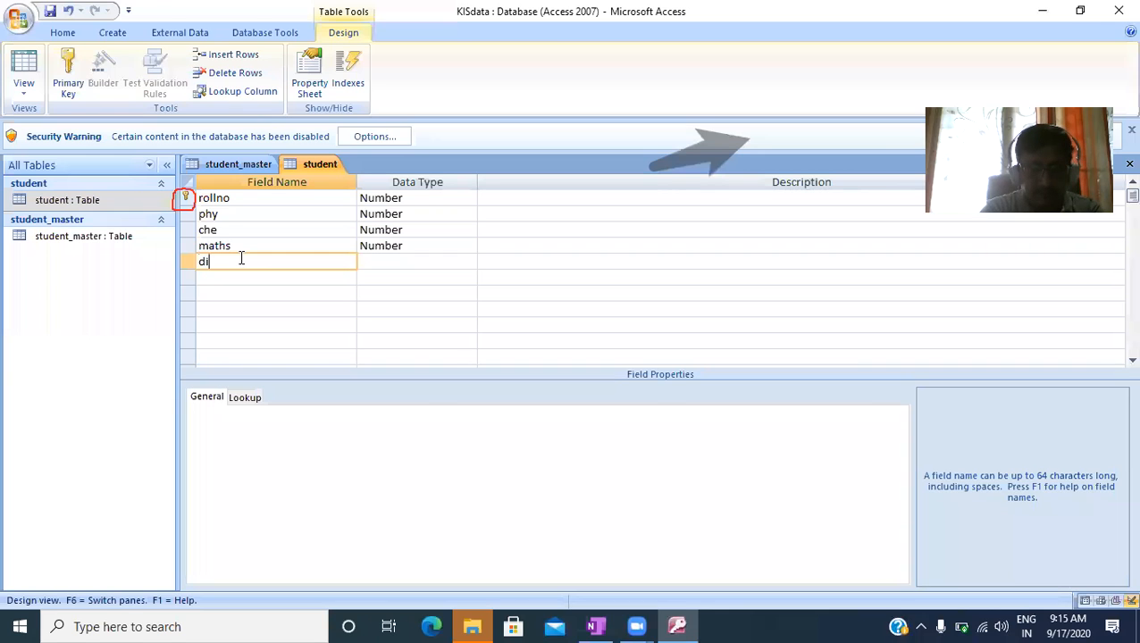
{"action": "type", "text": "ot"}
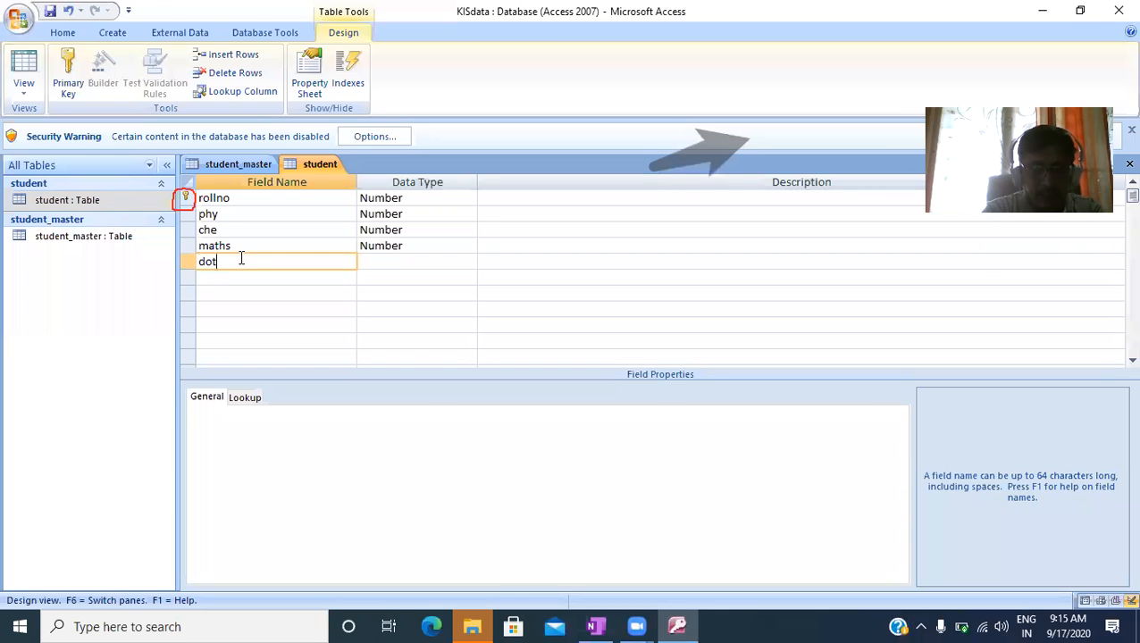
{"action": "key", "text": "Tab"}
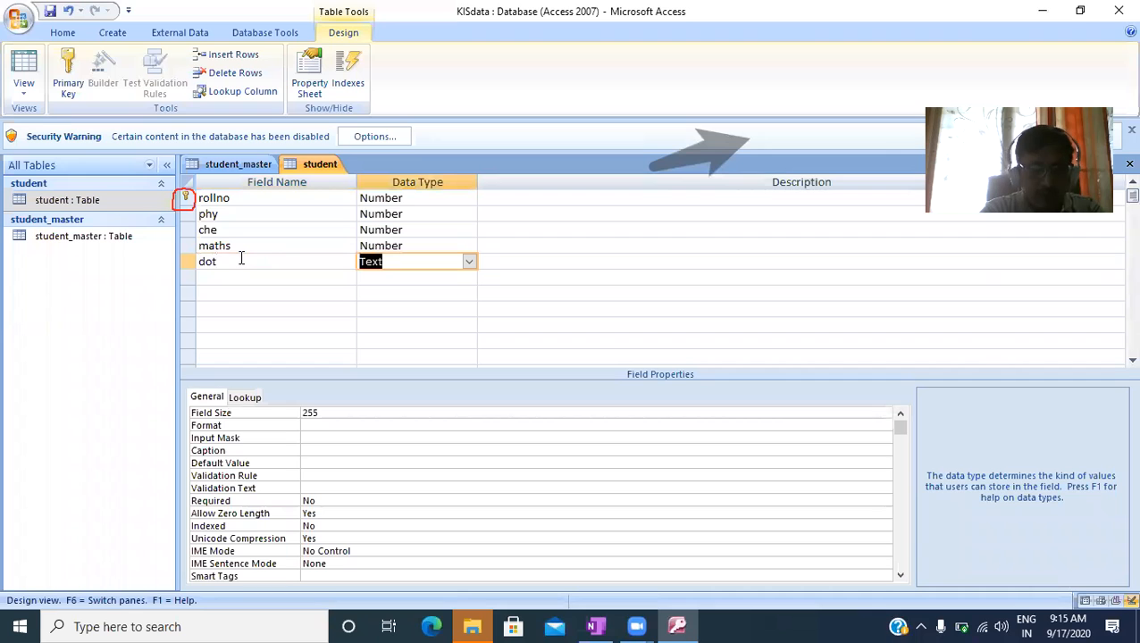
{"action": "type", "text": "date/Tim"}
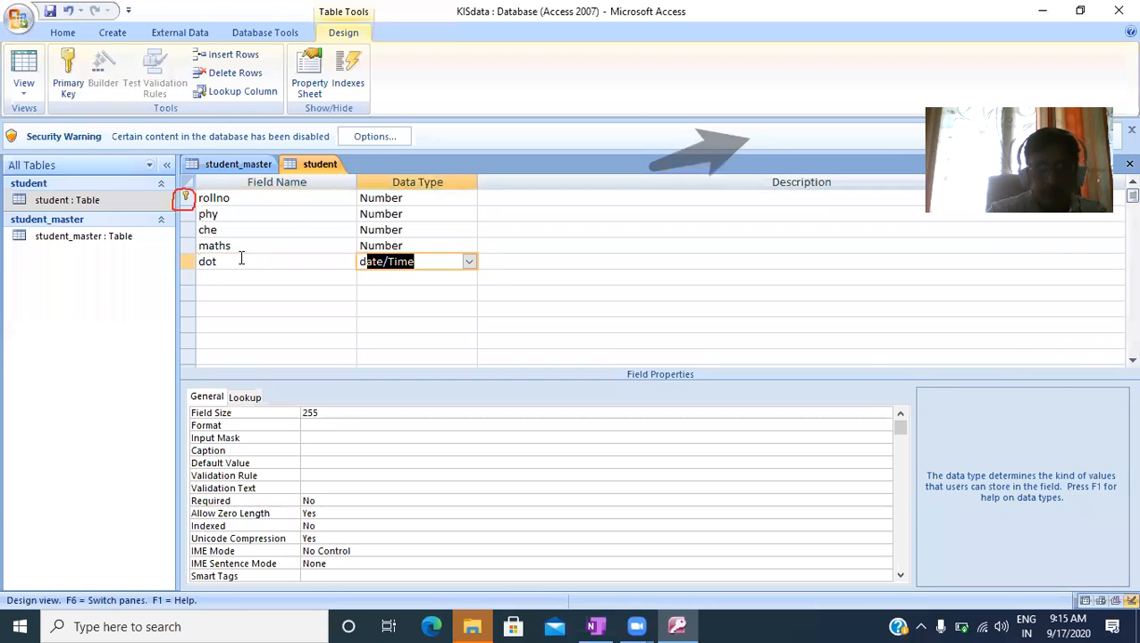
- Remove the primary key from the rollno field of the student table
{"action": "left_click", "coordinate": [185, 198]}
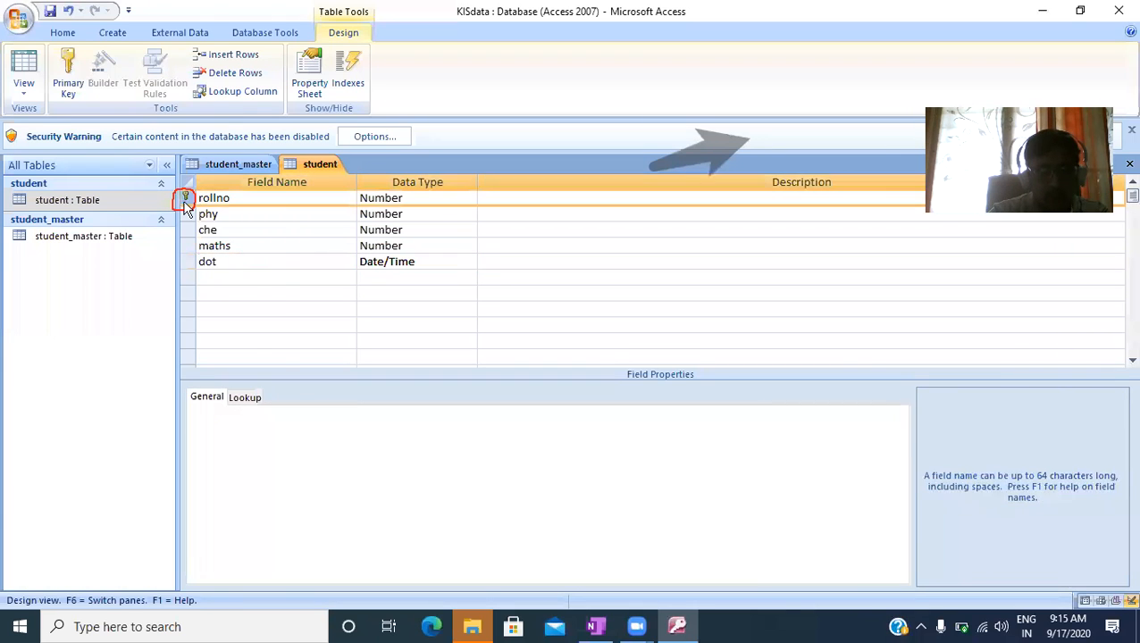
{"action": "right_click", "coordinate": [185, 200]}
{"action": "left_click", "coordinate": [227, 214]}
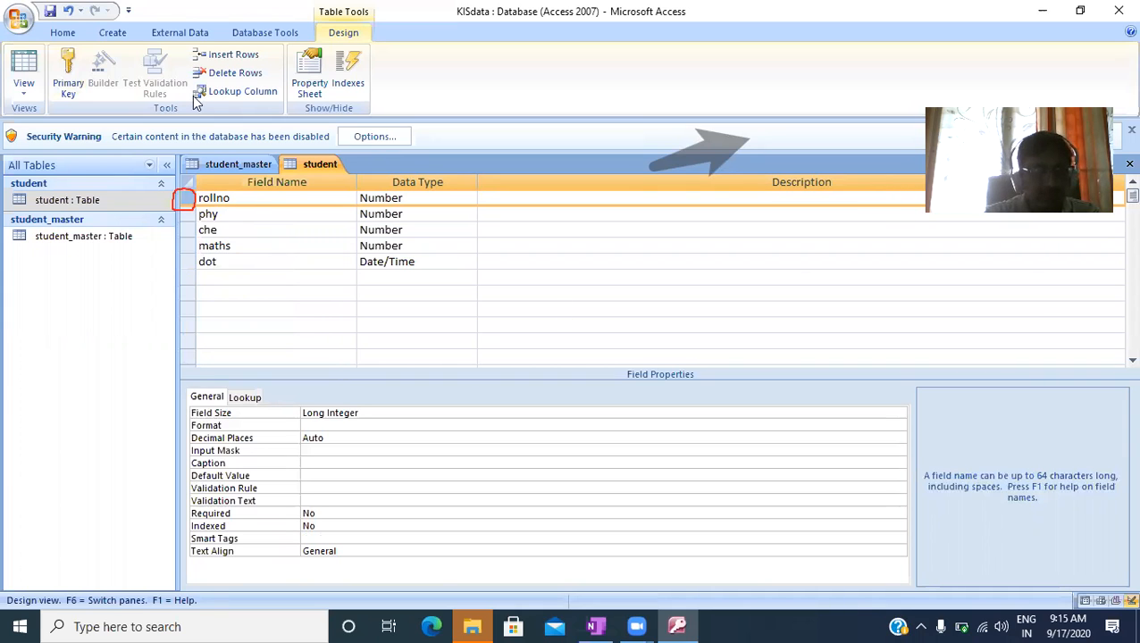
- Dismiss the security warning and close the student and student_master tables
{"action": "left_click", "coordinate": [1125, 133]}
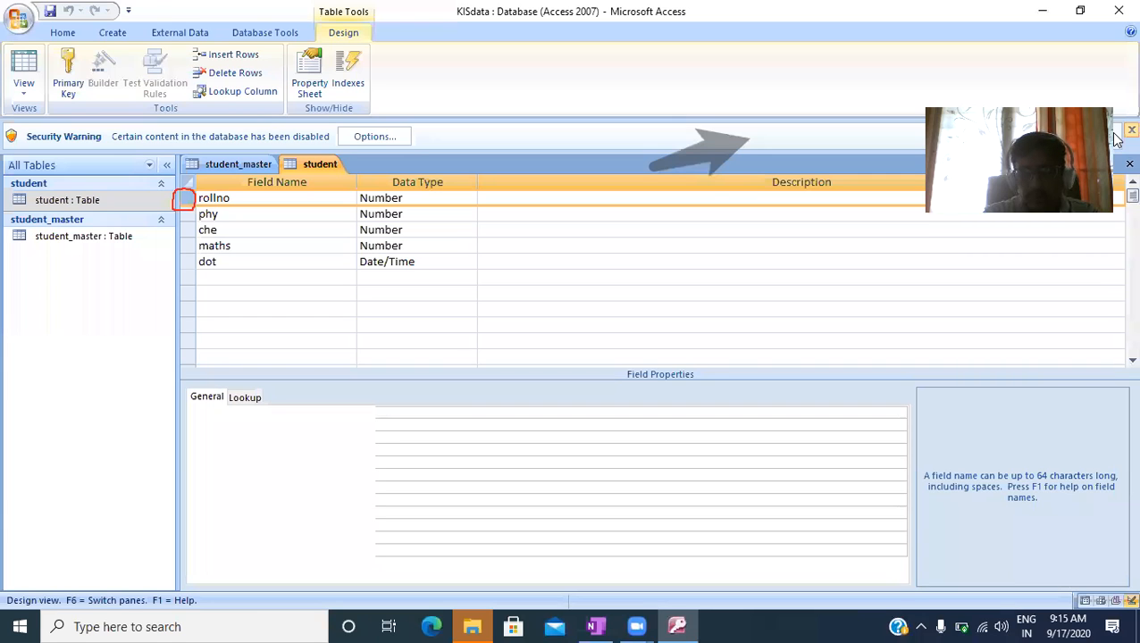
{"action": "left_click", "coordinate": [1125, 131]}
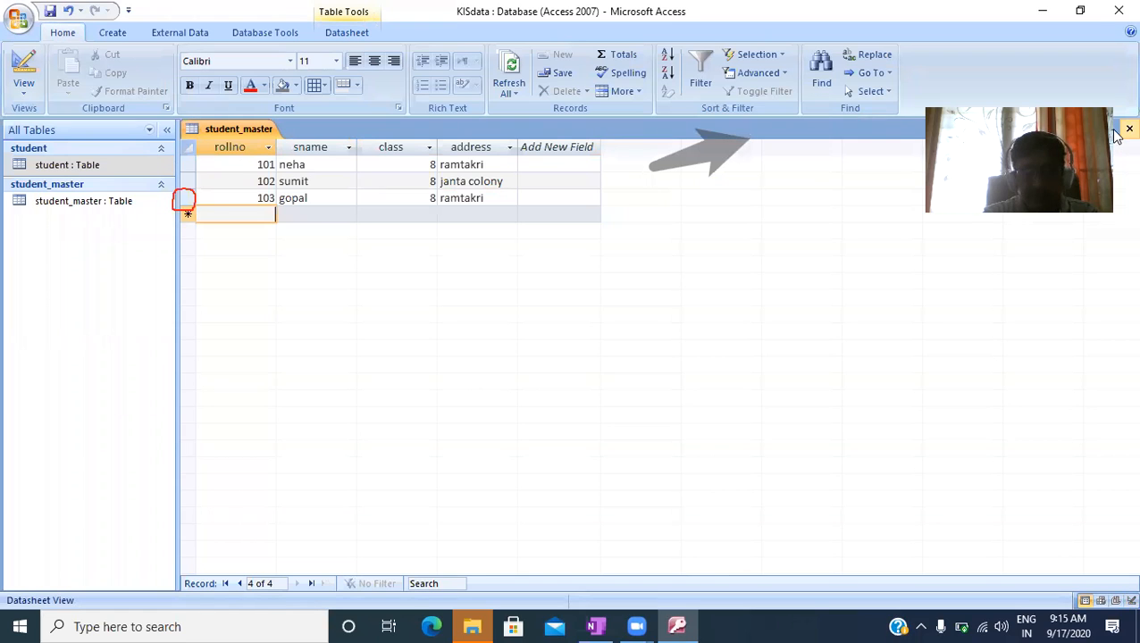
{"action": "left_click", "coordinate": [1128, 130]}
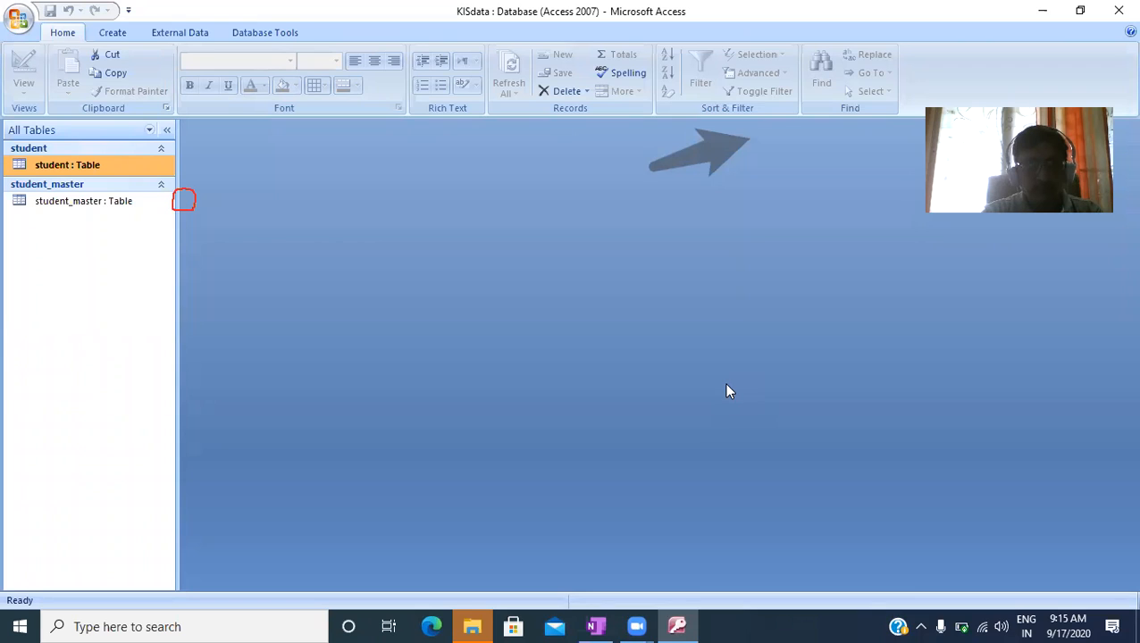
- Sketch two table outlines side by side with header rows and label them Student_master and Student
{"action": "mouse_move", "coordinate": [291, 211]}
{"action": "left_mouse_down"}
{"action": "mouse_move", "coordinate": [402, 331]}
{"action": "mouse_move", "coordinate": [550, 377]}
{"action": "left_mouse_up"}
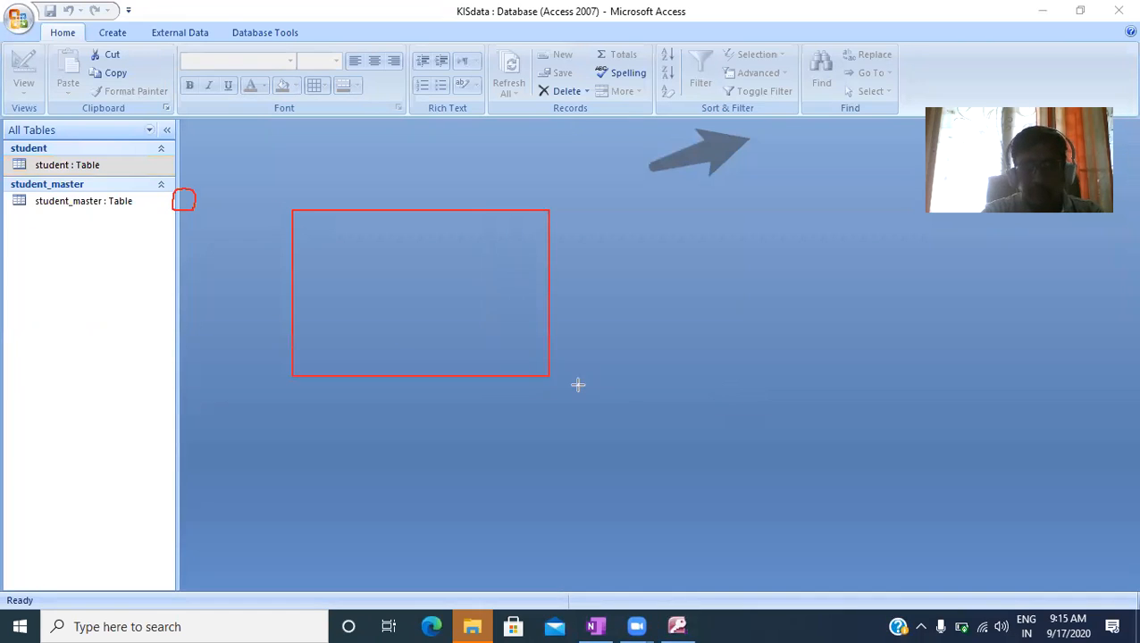
{"action": "left_click_drag", "start_coordinate": [703, 204], "coordinate": [972, 369]}
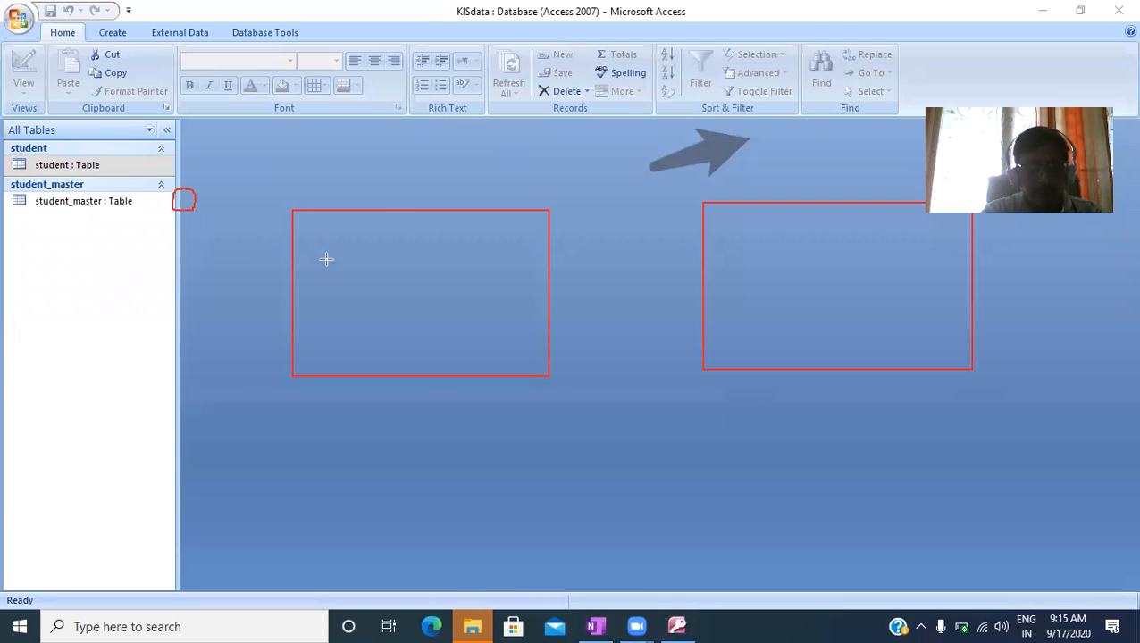
{"action": "left_click_drag", "start_coordinate": [291, 239], "coordinate": [547, 239]}
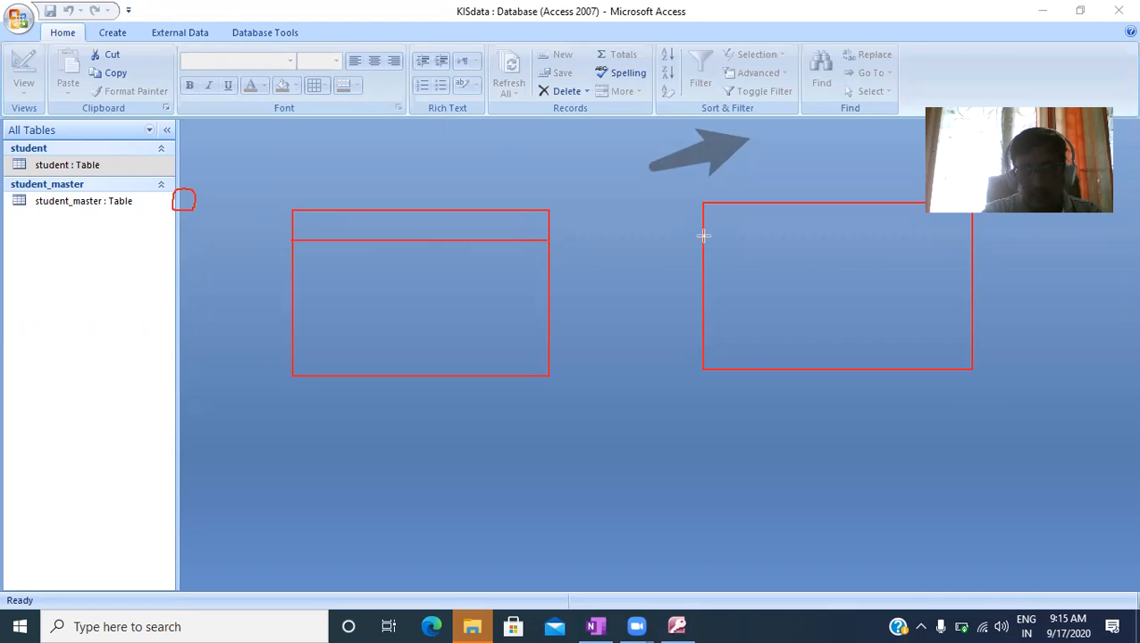
{"action": "left_click_drag", "start_coordinate": [705, 236], "coordinate": [972, 236]}
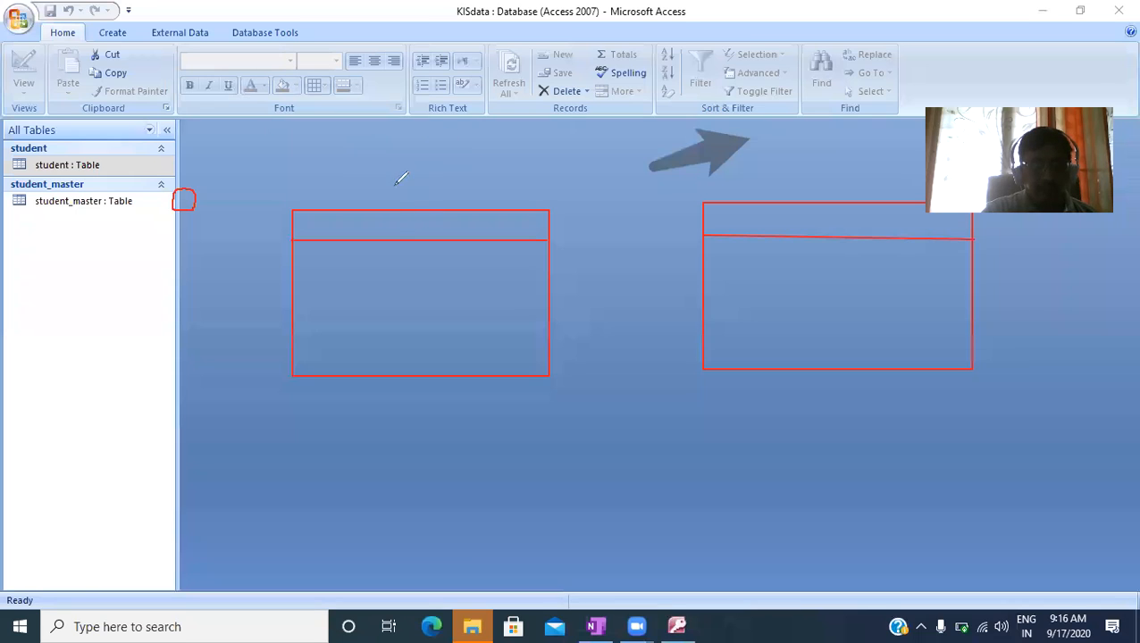
{"action": "mouse_move", "coordinate": [365, 174]}
{"action": "left_mouse_down"}
{"action": "mouse_move", "coordinate": [482, 191]}
{"action": "mouse_move", "coordinate": [558, 183]}
{"action": "left_mouse_up"}
{"action": "mouse_move", "coordinate": [816, 182]}
{"action": "left_mouse_down"}
{"action": "mouse_move", "coordinate": [803, 198]}
{"action": "mouse_move", "coordinate": [920, 182]}
{"action": "left_mouse_up"}
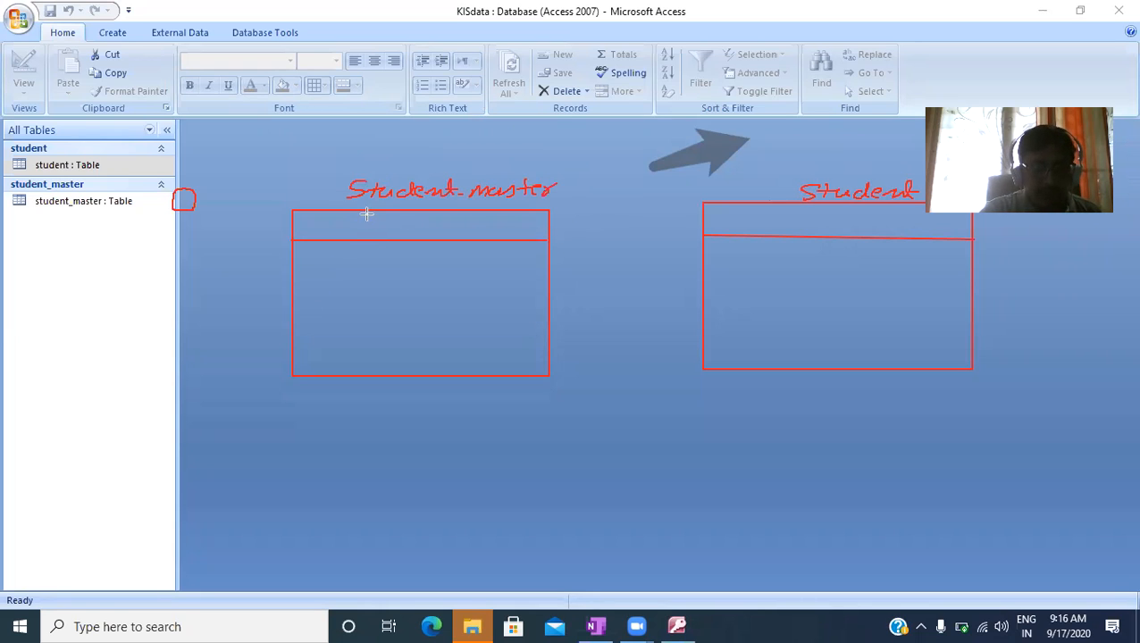
- Divide the Student_master sketch into three columns headed rollno, name and class
{"action": "left_click_drag", "start_coordinate": [379, 211], "coordinate": [376, 374]}
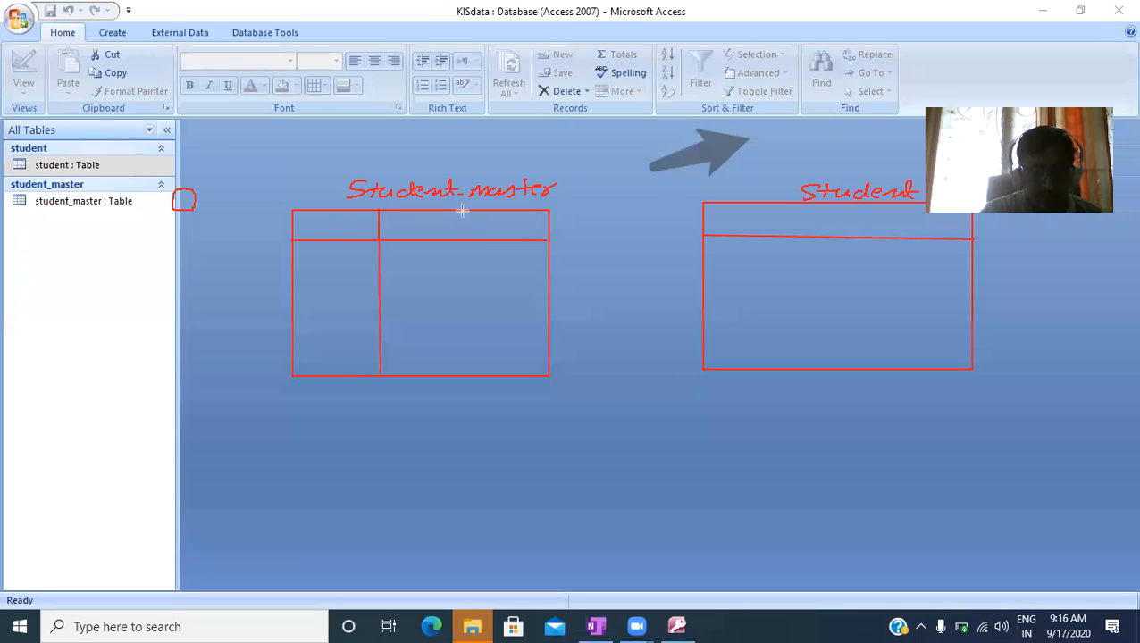
{"action": "left_click_drag", "start_coordinate": [461, 212], "coordinate": [461, 343]}
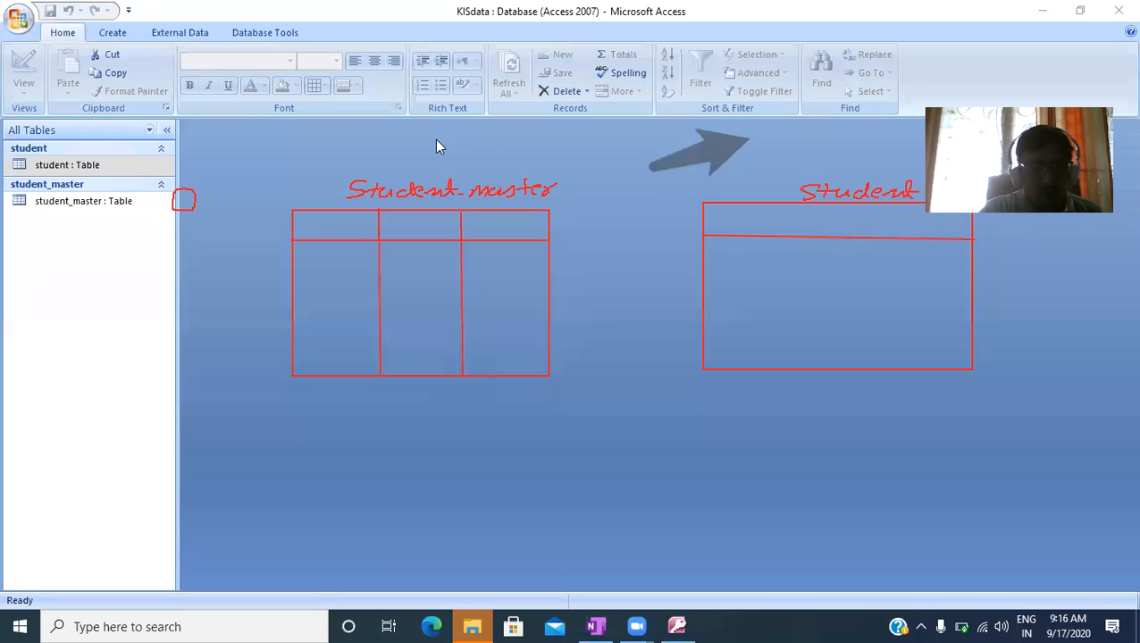
{"action": "left_click_drag", "start_coordinate": [301, 224], "coordinate": [541, 231]}
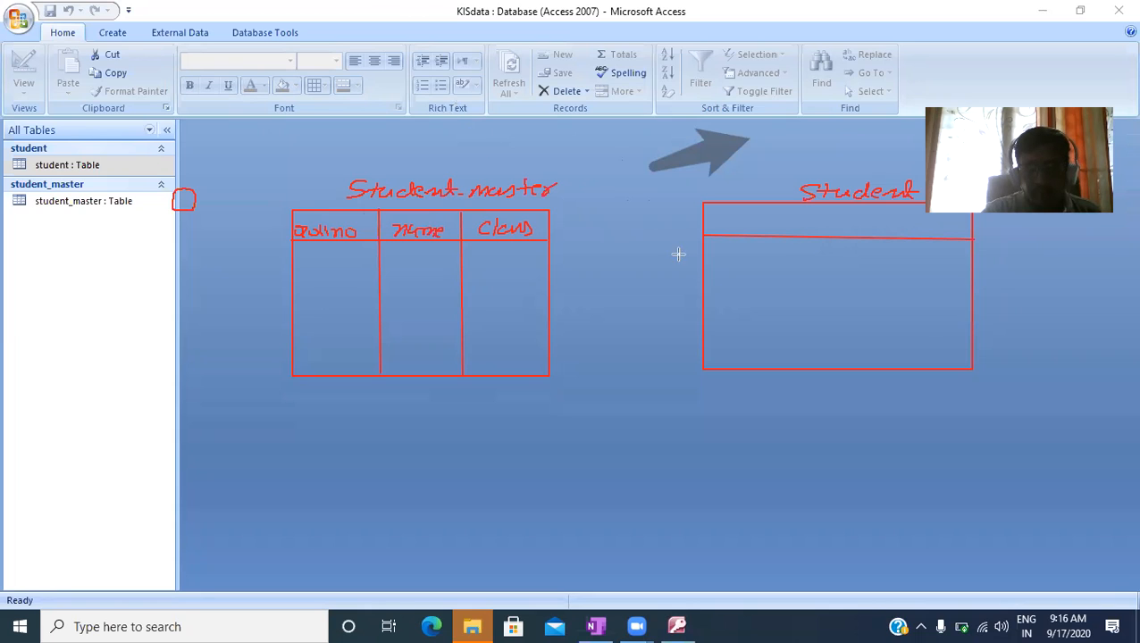
- Divide the Student sketch into four columns headed rollno, P, C and M
{"action": "mouse_move", "coordinate": [781, 206]}
{"action": "left_mouse_down"}
{"action": "mouse_move", "coordinate": [771, 310]}
{"action": "mouse_move", "coordinate": [793, 358]}
{"action": "mouse_move", "coordinate": [783, 364]}
{"action": "left_mouse_up"}
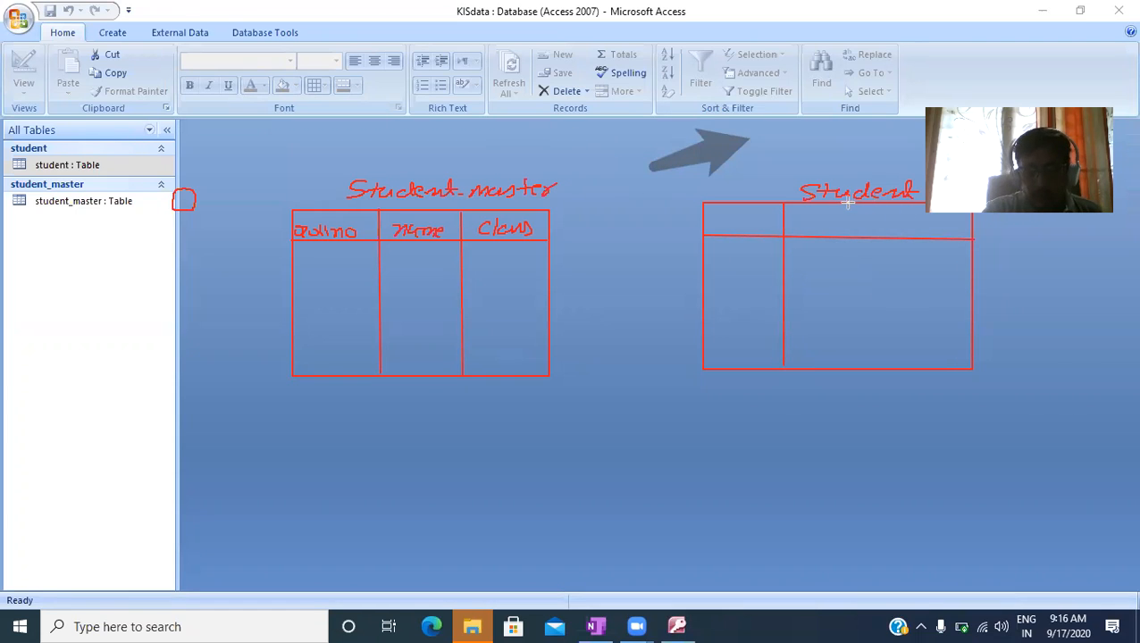
{"action": "left_click_drag", "start_coordinate": [841, 210], "coordinate": [843, 366]}
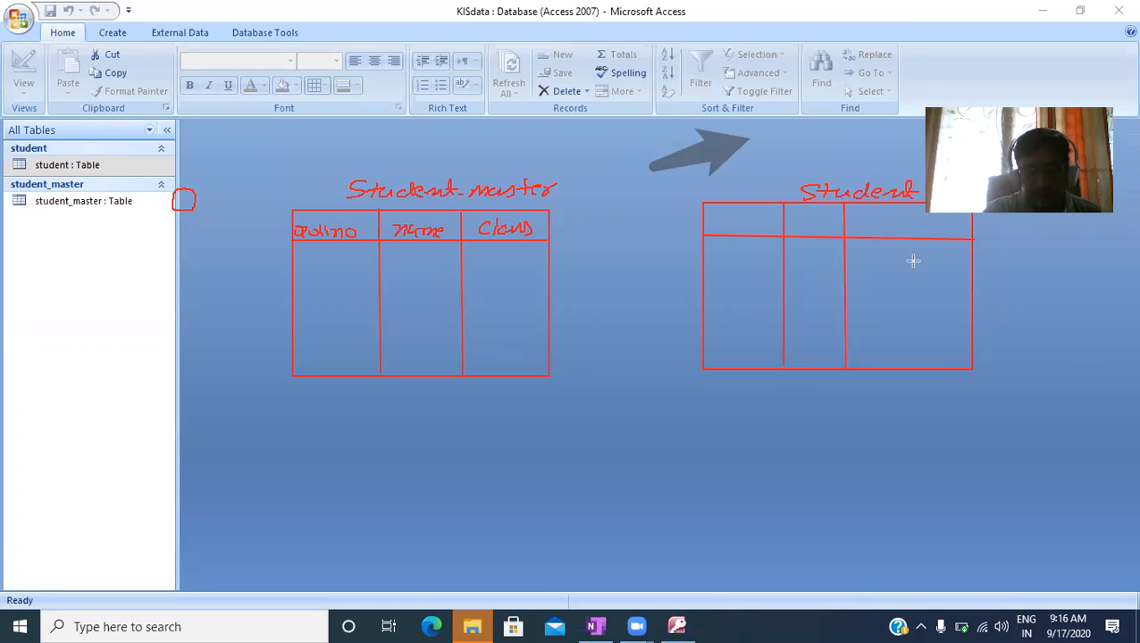
{"action": "left_click_drag", "start_coordinate": [904, 204], "coordinate": [911, 366]}
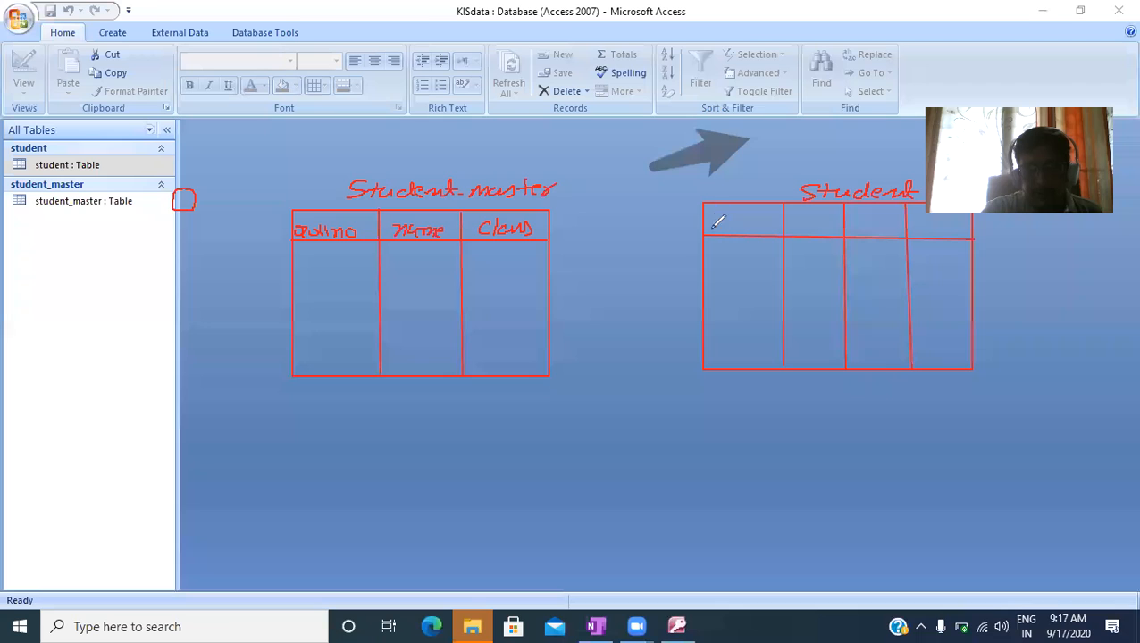
{"action": "left_click_drag", "start_coordinate": [720, 220], "coordinate": [949, 231]}
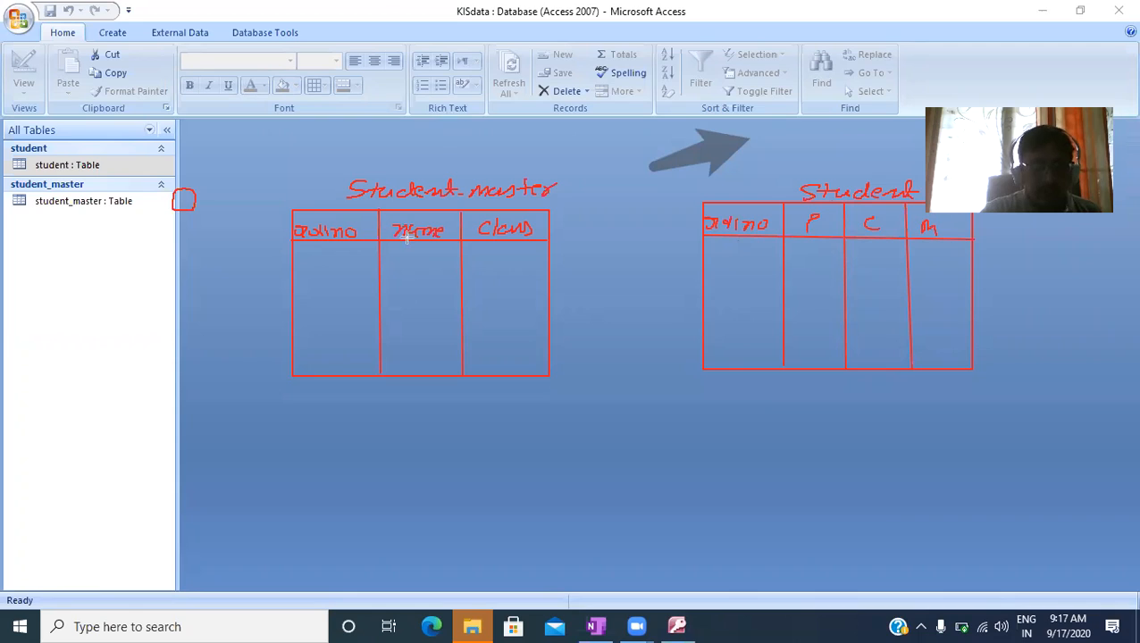
- Rule rows in the Student_master sketch and write rollnos 101, 102 and 103 with each student's name and class 8
{"action": "left_click_drag", "start_coordinate": [291, 274], "coordinate": [547, 274]}
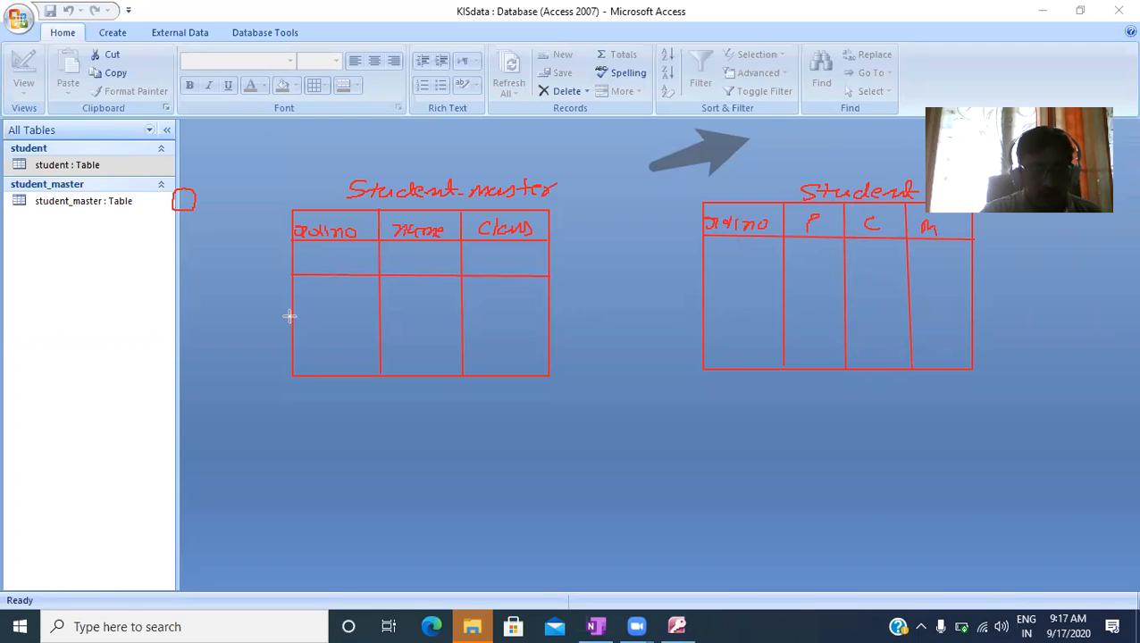
{"action": "left_click_drag", "start_coordinate": [293, 315], "coordinate": [550, 318]}
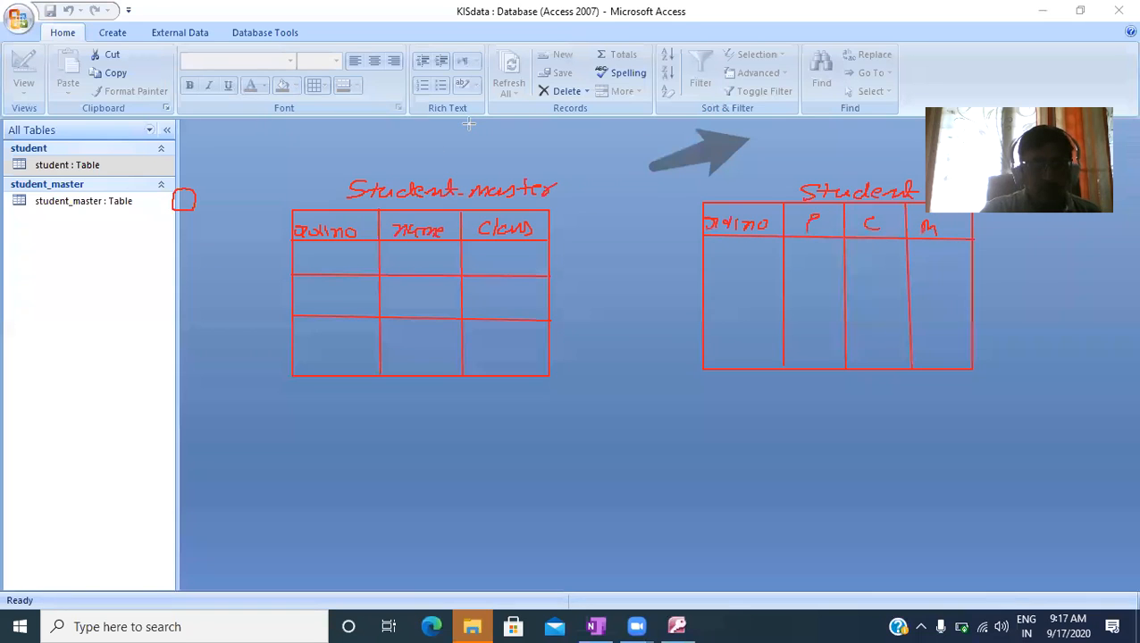
{"action": "mouse_move", "coordinate": [314, 255]}
{"action": "left_mouse_down"}
{"action": "mouse_move", "coordinate": [349, 265]}
{"action": "mouse_move", "coordinate": [322, 302]}
{"action": "mouse_move", "coordinate": [337, 292]}
{"action": "mouse_move", "coordinate": [361, 302]}
{"action": "left_mouse_up"}
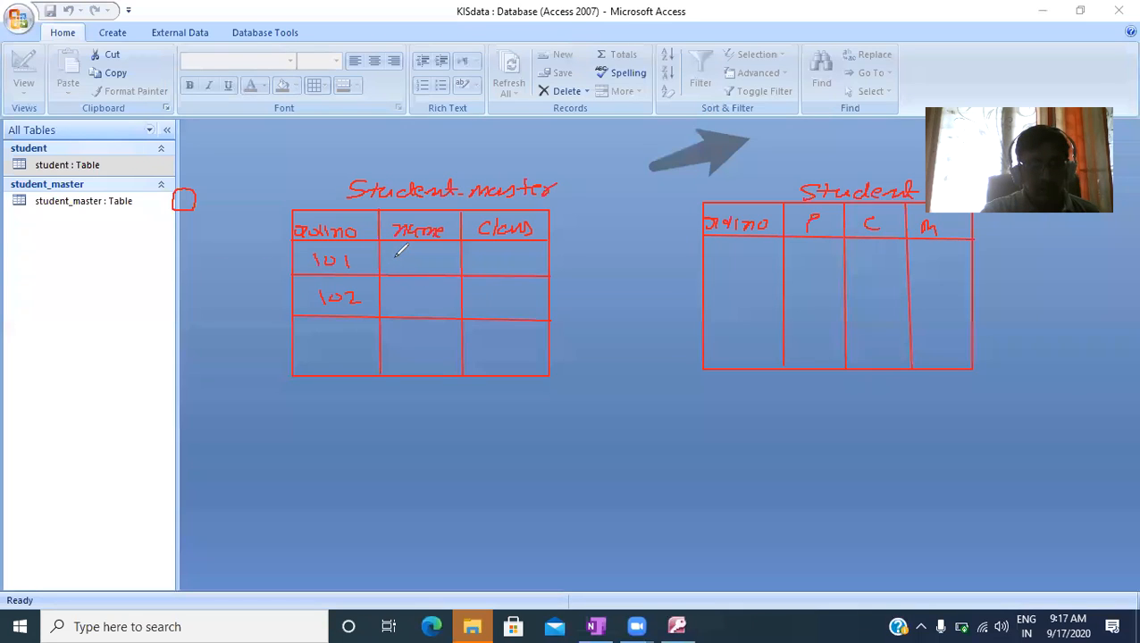
{"action": "left_click_drag", "start_coordinate": [388, 261], "coordinate": [504, 261]}
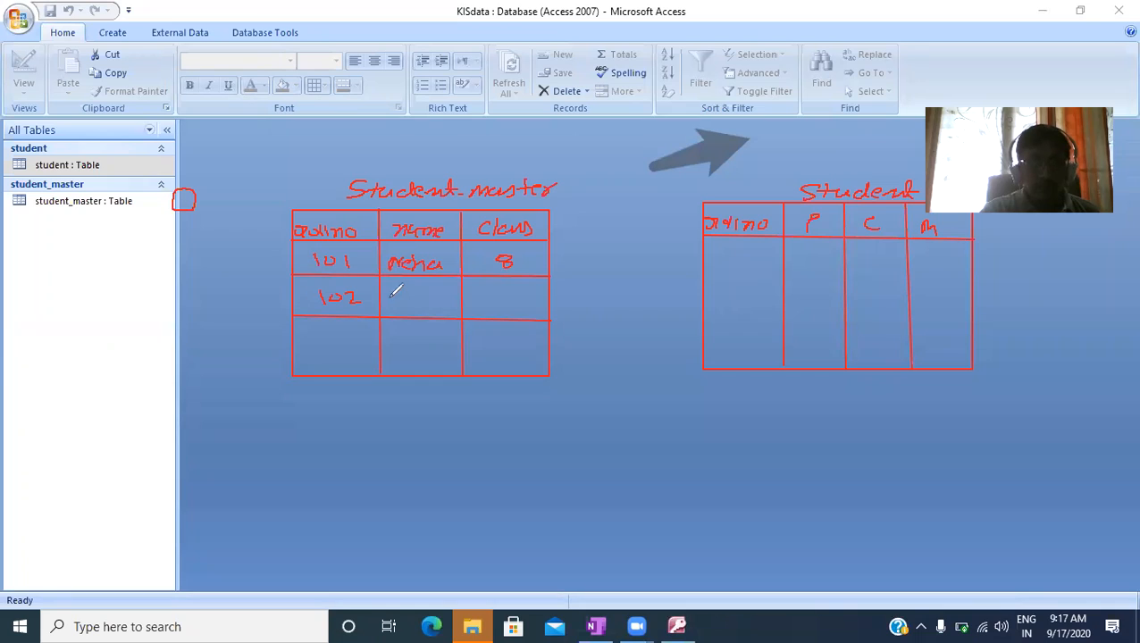
{"action": "mouse_move", "coordinate": [396, 288]}
{"action": "left_mouse_down"}
{"action": "mouse_move", "coordinate": [451, 299]}
{"action": "mouse_move", "coordinate": [436, 286]}
{"action": "left_mouse_up"}
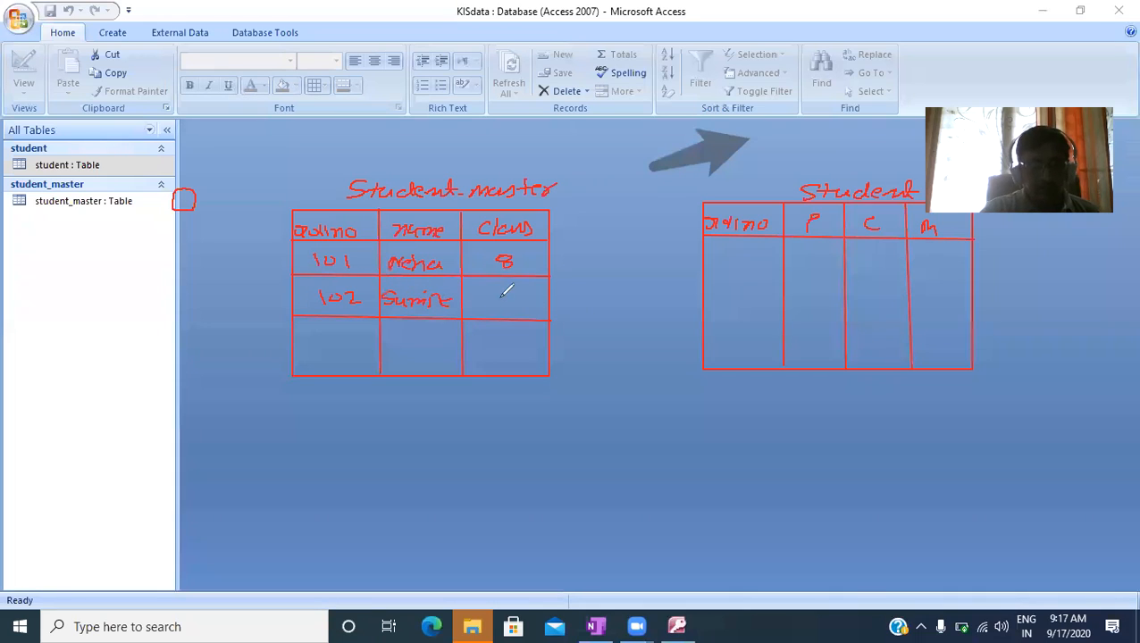
{"action": "left_click_drag", "start_coordinate": [510, 294], "coordinate": [503, 296]}
{"action": "mouse_move", "coordinate": [328, 327]}
{"action": "left_mouse_down"}
{"action": "mouse_move", "coordinate": [354, 330]}
{"action": "mouse_move", "coordinate": [350, 343]}
{"action": "left_mouse_up"}
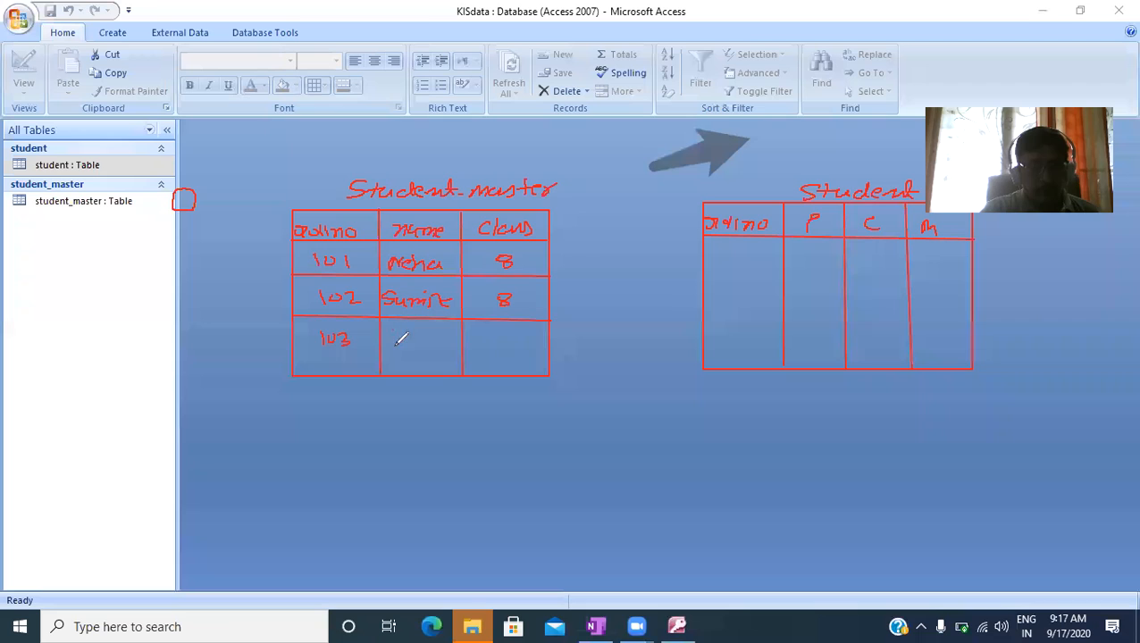
{"action": "mouse_move", "coordinate": [382, 332]}
{"action": "left_mouse_down"}
{"action": "mouse_move", "coordinate": [453, 326]}
{"action": "mouse_move", "coordinate": [447, 344]}
{"action": "mouse_move", "coordinate": [501, 338]}
{"action": "left_mouse_up"}
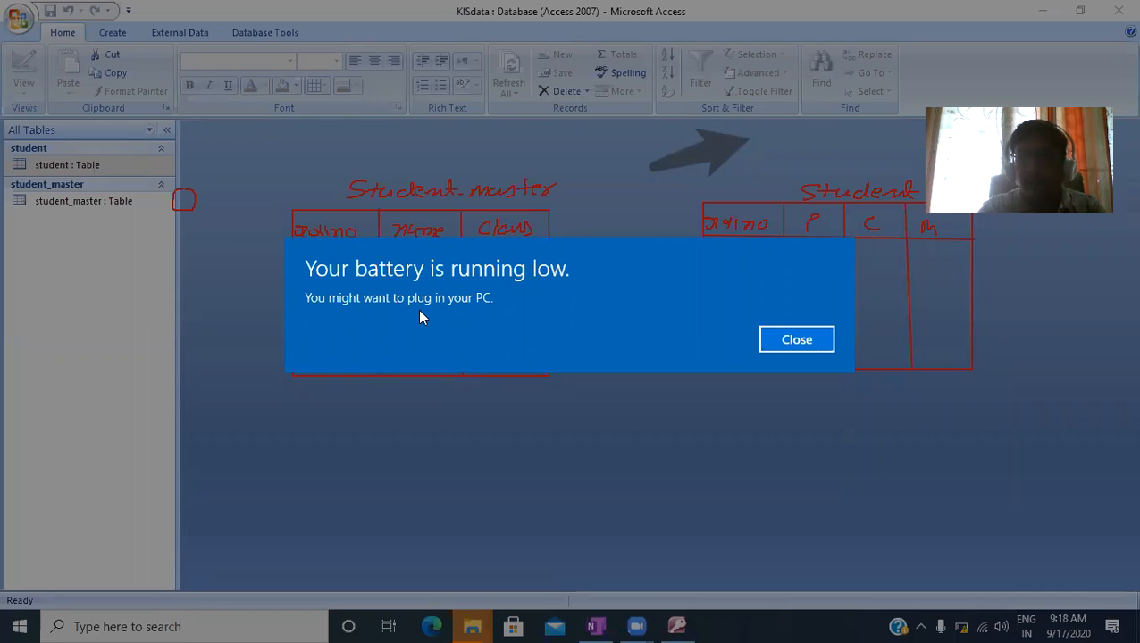
{"action": "key", "text": "Return"}
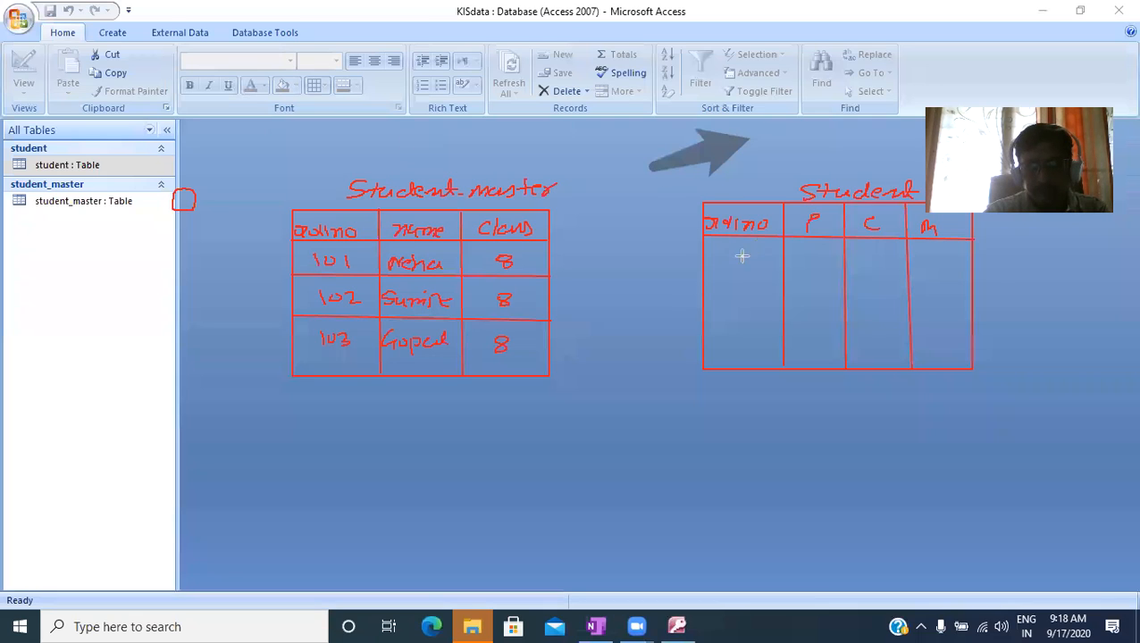
- Rule three horizontal row lines below the header of the Student sketch
{"action": "left_click_drag", "start_coordinate": [702, 262], "coordinate": [973, 264]}
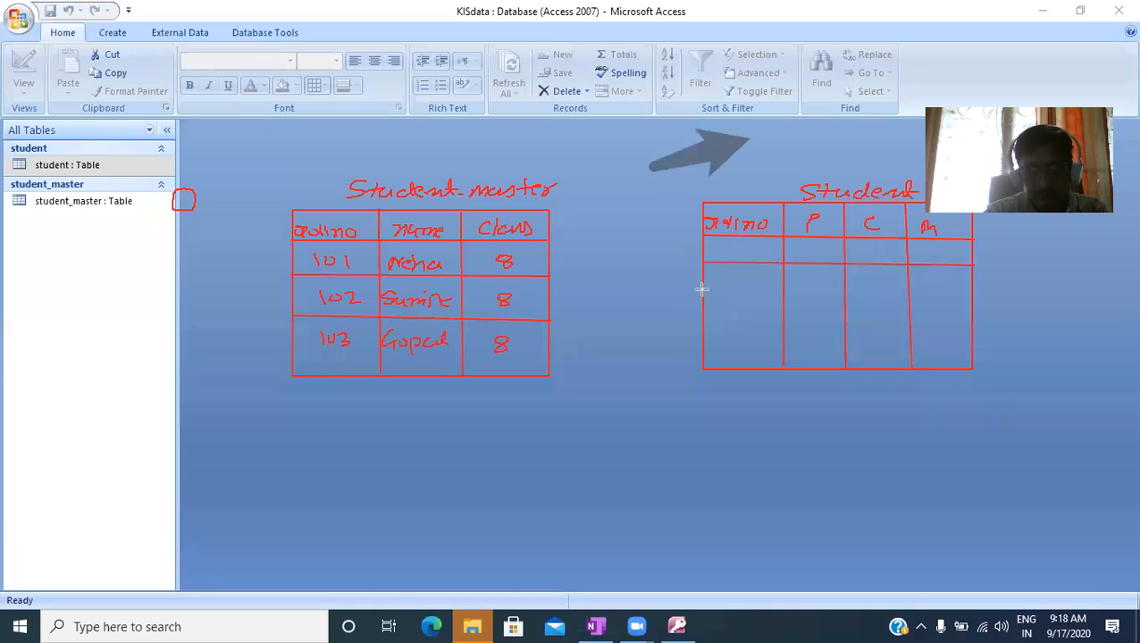
{"action": "mouse_move", "coordinate": [704, 290]}
{"action": "left_mouse_down"}
{"action": "mouse_move", "coordinate": [957, 304]}
{"action": "mouse_move", "coordinate": [973, 291]}
{"action": "left_mouse_up"}
{"action": "left_click_drag", "start_coordinate": [702, 318], "coordinate": [970, 318]}
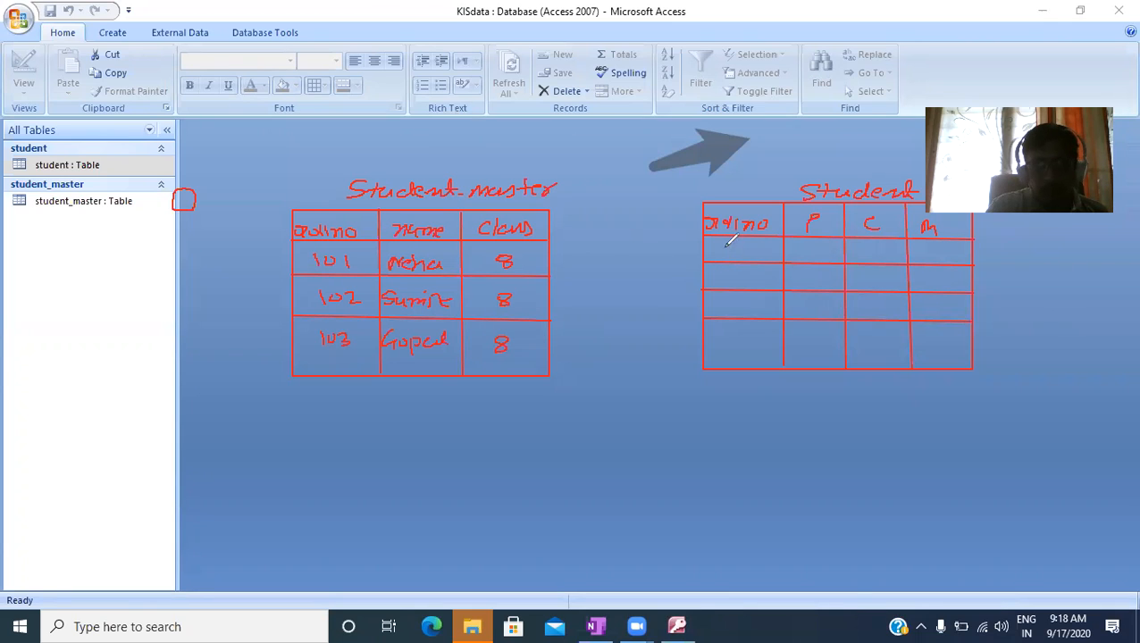
- Write P, C and M marks in the Student sketch: 101 with 48, 68, 32; 102 with 32, 66, 98; 103 with 69, 32, 48
{"action": "left_click_drag", "start_coordinate": [719, 248], "coordinate": [722, 258]}
{"action": "mouse_move", "coordinate": [742, 248]}
{"action": "left_mouse_down"}
{"action": "mouse_move", "coordinate": [760, 259]}
{"action": "mouse_move", "coordinate": [864, 254]}
{"action": "left_mouse_up"}
{"action": "left_click_drag", "start_coordinate": [888, 249], "coordinate": [886, 250]}
{"action": "mouse_move", "coordinate": [927, 249]}
{"action": "left_mouse_down"}
{"action": "mouse_move", "coordinate": [926, 260]}
{"action": "mouse_move", "coordinate": [953, 260]}
{"action": "left_mouse_up"}
{"action": "mouse_move", "coordinate": [722, 269]}
{"action": "left_mouse_down"}
{"action": "mouse_move", "coordinate": [720, 284]}
{"action": "mouse_move", "coordinate": [747, 272]}
{"action": "mouse_move", "coordinate": [818, 287]}
{"action": "left_mouse_up"}
{"action": "mouse_move", "coordinate": [825, 273]}
{"action": "left_mouse_down"}
{"action": "mouse_move", "coordinate": [838, 288]}
{"action": "mouse_move", "coordinate": [877, 288]}
{"action": "left_mouse_up"}
{"action": "mouse_move", "coordinate": [933, 271]}
{"action": "left_mouse_down"}
{"action": "mouse_move", "coordinate": [925, 279]}
{"action": "mouse_move", "coordinate": [943, 286]}
{"action": "left_mouse_up"}
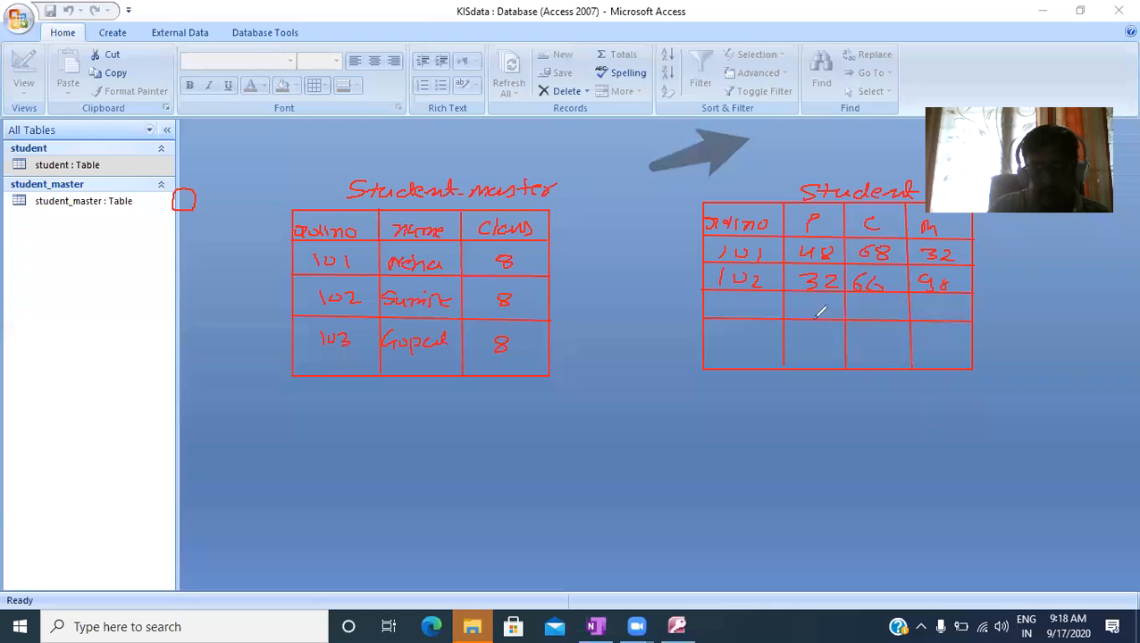
{"action": "left_click_drag", "start_coordinate": [719, 299], "coordinate": [719, 311]}
{"action": "left_click_drag", "start_coordinate": [736, 300], "coordinate": [747, 311]}
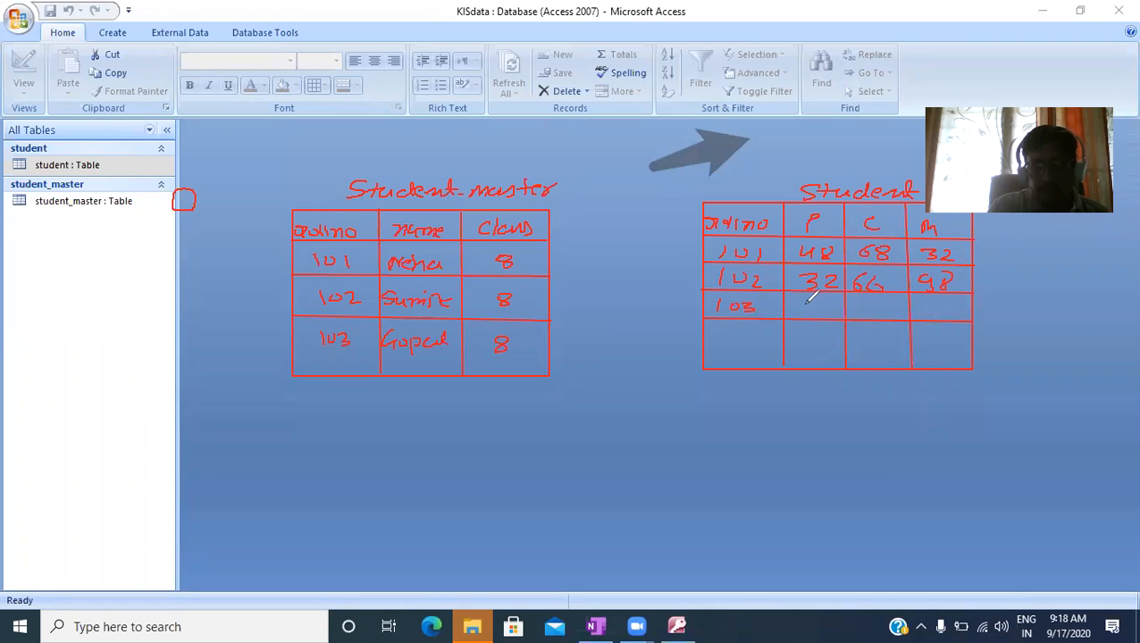
{"action": "mouse_move", "coordinate": [801, 301]}
{"action": "left_mouse_down"}
{"action": "mouse_move", "coordinate": [798, 313]}
{"action": "mouse_move", "coordinate": [932, 318]}
{"action": "mouse_move", "coordinate": [947, 307]}
{"action": "left_mouse_up"}
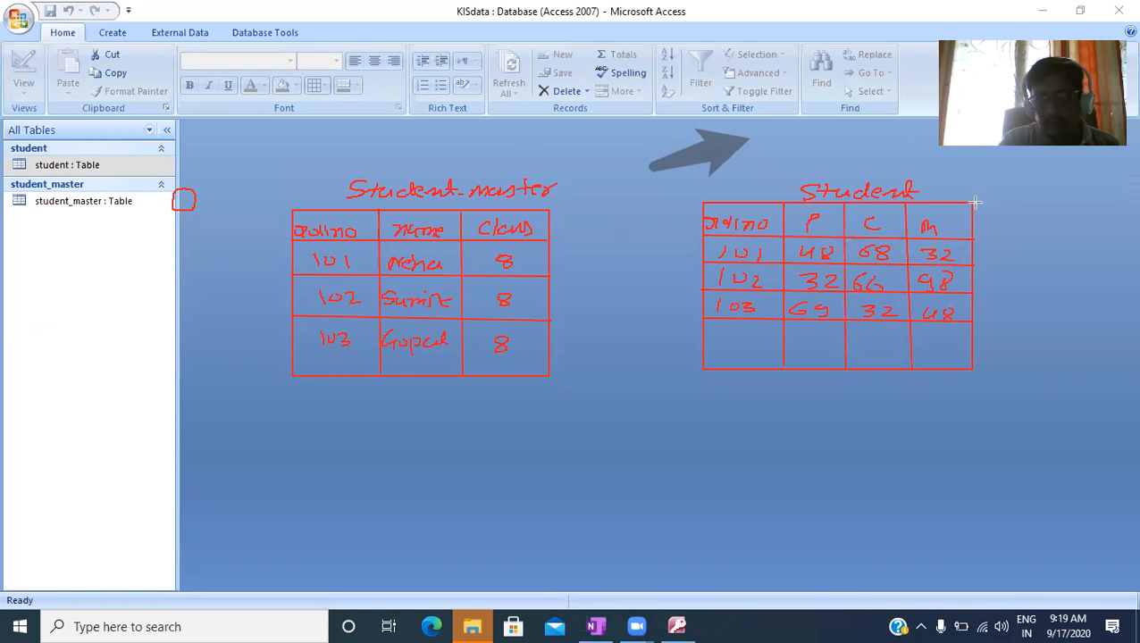
- Add a fifth column headed DOT to the Student sketch and rule its header line and three row lines
{"action": "left_click_drag", "start_coordinate": [972, 201], "coordinate": [1044, 370]}
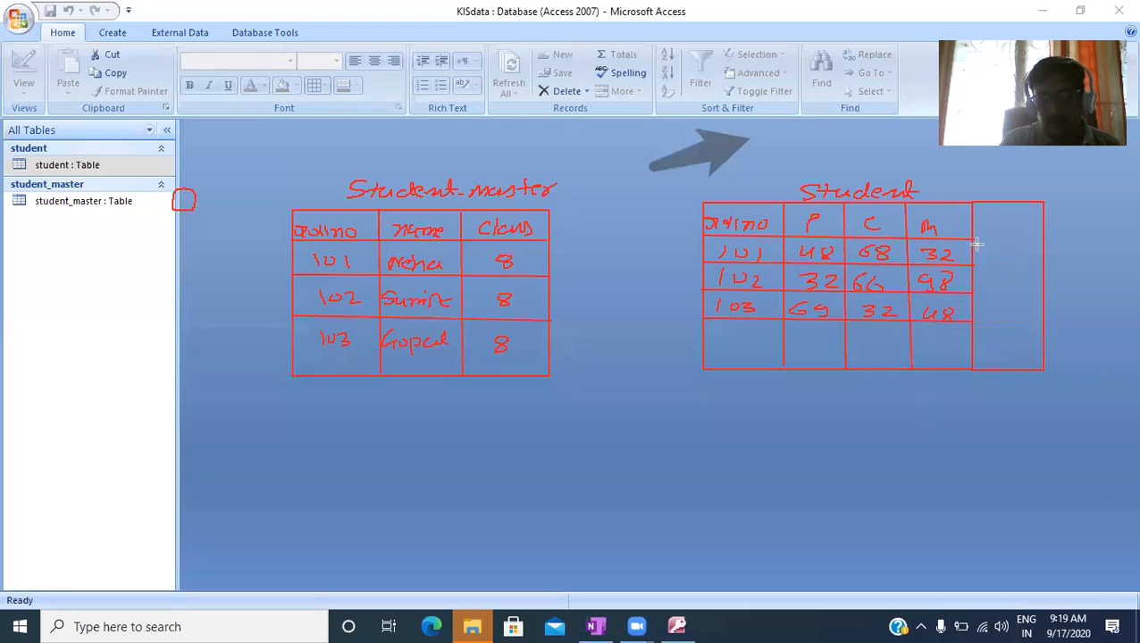
{"action": "left_click_drag", "start_coordinate": [976, 238], "coordinate": [1043, 240]}
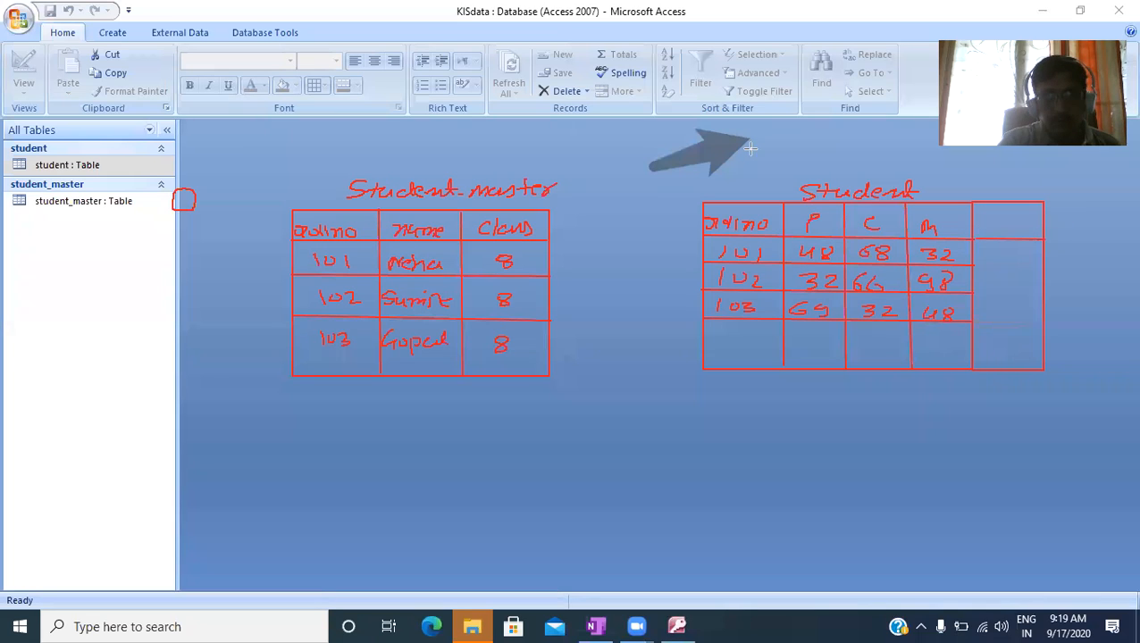
{"action": "left_click_drag", "start_coordinate": [993, 215], "coordinate": [1036, 214]}
{"action": "left_click_drag", "start_coordinate": [1029, 215], "coordinate": [1028, 229]}
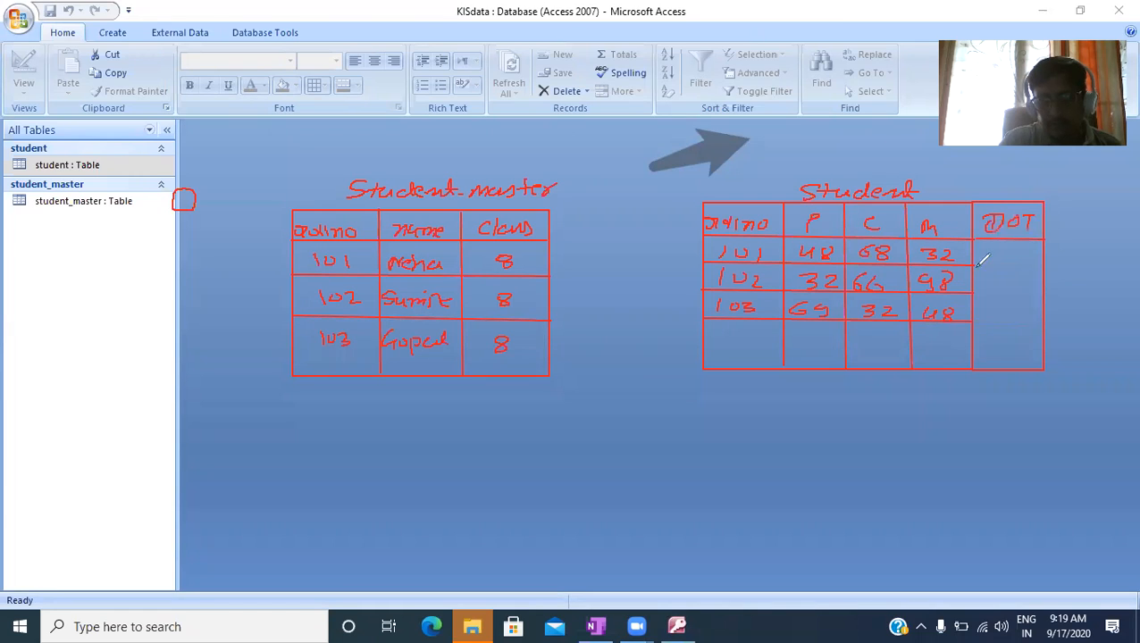
{"action": "left_click_drag", "start_coordinate": [974, 266], "coordinate": [1043, 266]}
{"action": "left_click_drag", "start_coordinate": [972, 294], "coordinate": [1045, 295]}
{"action": "left_click_drag", "start_coordinate": [972, 322], "coordinate": [1047, 318]}
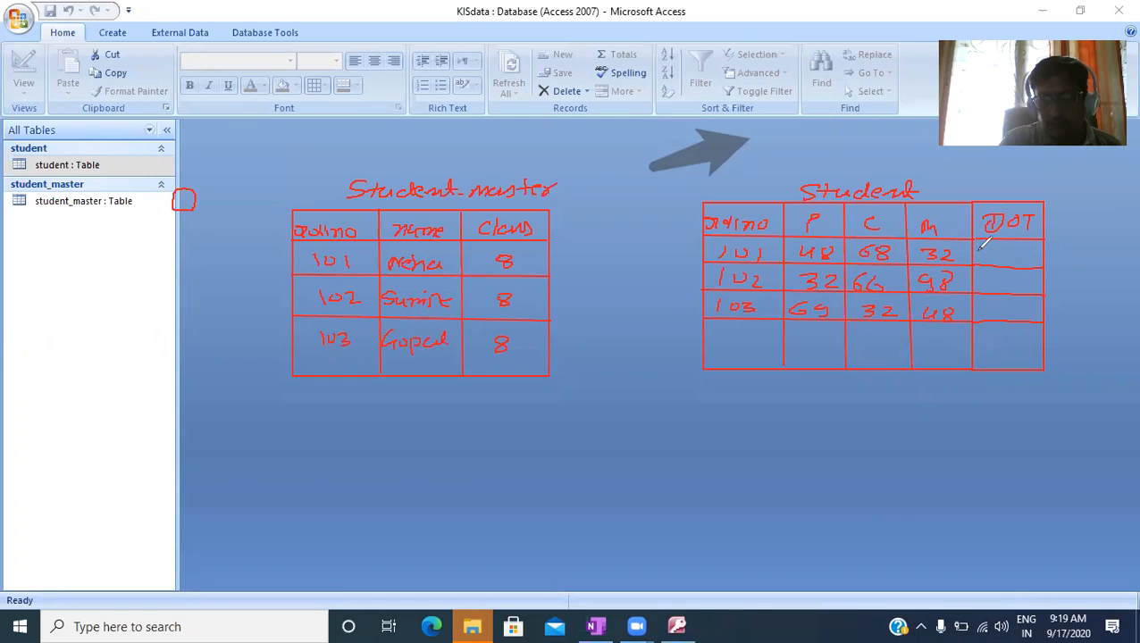
- Write the date 1/8/2020 in the DOT column of the Student sketch for rollnos 101, 102 and 103
{"action": "left_click_drag", "start_coordinate": [977, 250], "coordinate": [987, 257]}
{"action": "left_click_drag", "start_coordinate": [994, 249], "coordinate": [1043, 257]}
{"action": "left_click_drag", "start_coordinate": [977, 274], "coordinate": [981, 285]}
{"action": "mouse_move", "coordinate": [990, 271]}
{"action": "left_mouse_down"}
{"action": "mouse_move", "coordinate": [984, 291]}
{"action": "mouse_move", "coordinate": [1051, 287]}
{"action": "left_mouse_up"}
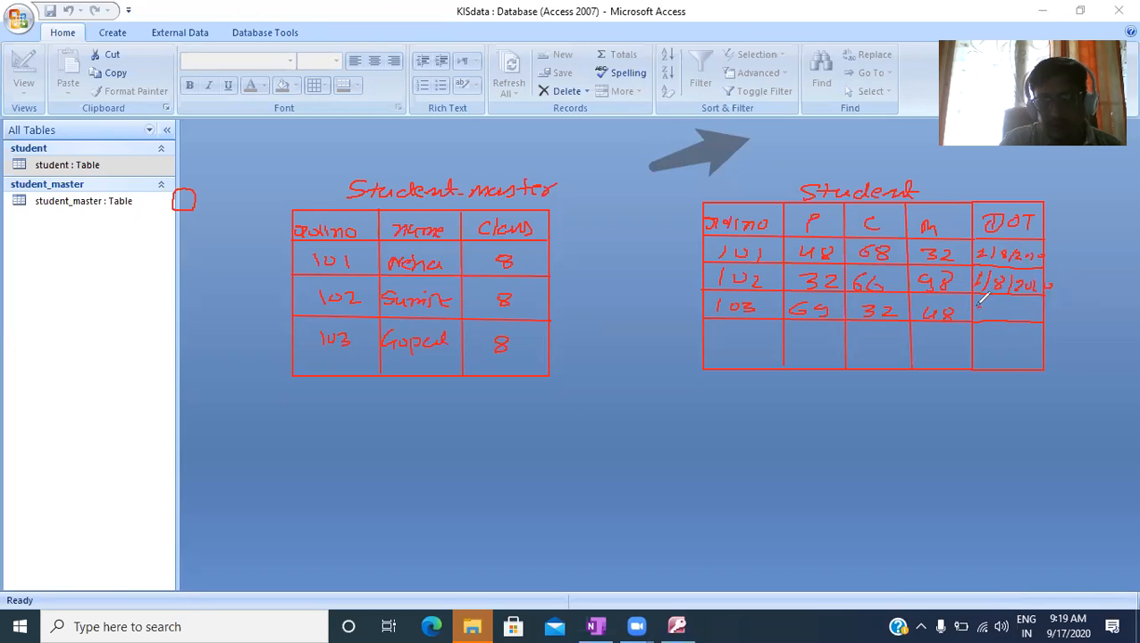
{"action": "mouse_move", "coordinate": [979, 304]}
{"action": "left_mouse_down"}
{"action": "mouse_move", "coordinate": [983, 314]}
{"action": "mouse_move", "coordinate": [1038, 316]}
{"action": "left_mouse_up"}
{"action": "left_click_drag", "start_coordinate": [1044, 307], "coordinate": [1058, 316]}
{"action": "left_click_drag", "start_coordinate": [1063, 308], "coordinate": [1063, 316]}
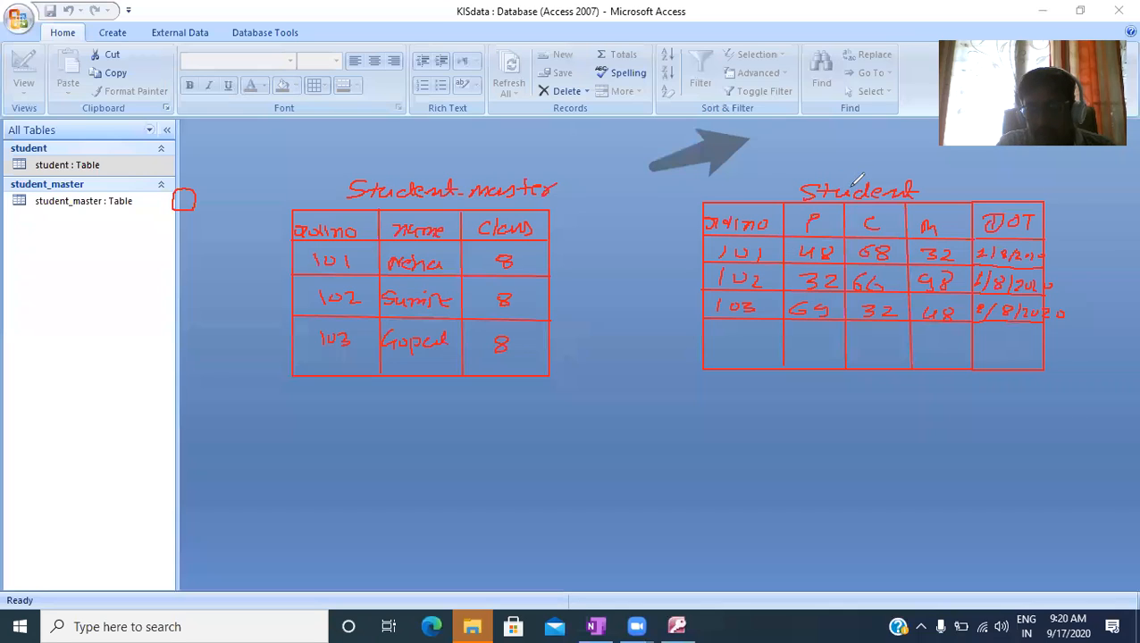
- Draw arrows from the Student title to the Student_master title and from rows 101, 102 and 103 to their matching Student_master rows
{"action": "mouse_move", "coordinate": [849, 183]}
{"action": "left_mouse_down"}
{"action": "mouse_move", "coordinate": [799, 143]}
{"action": "mouse_move", "coordinate": [777, 141]}
{"action": "left_mouse_up"}
{"action": "mouse_move", "coordinate": [712, 125]}
{"action": "left_mouse_down"}
{"action": "mouse_move", "coordinate": [613, 135]}
{"action": "mouse_move", "coordinate": [541, 168]}
{"action": "mouse_move", "coordinate": [554, 182]}
{"action": "left_mouse_up"}
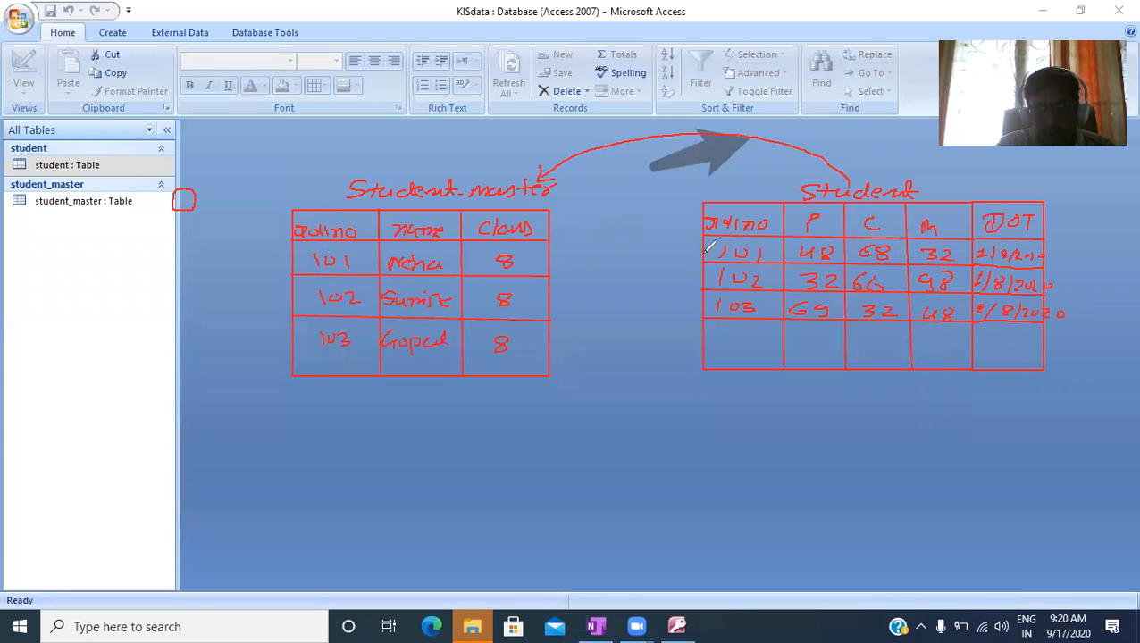
{"action": "mouse_move", "coordinate": [704, 253]}
{"action": "left_mouse_down"}
{"action": "mouse_move", "coordinate": [551, 254]}
{"action": "mouse_move", "coordinate": [566, 264]}
{"action": "left_mouse_up"}
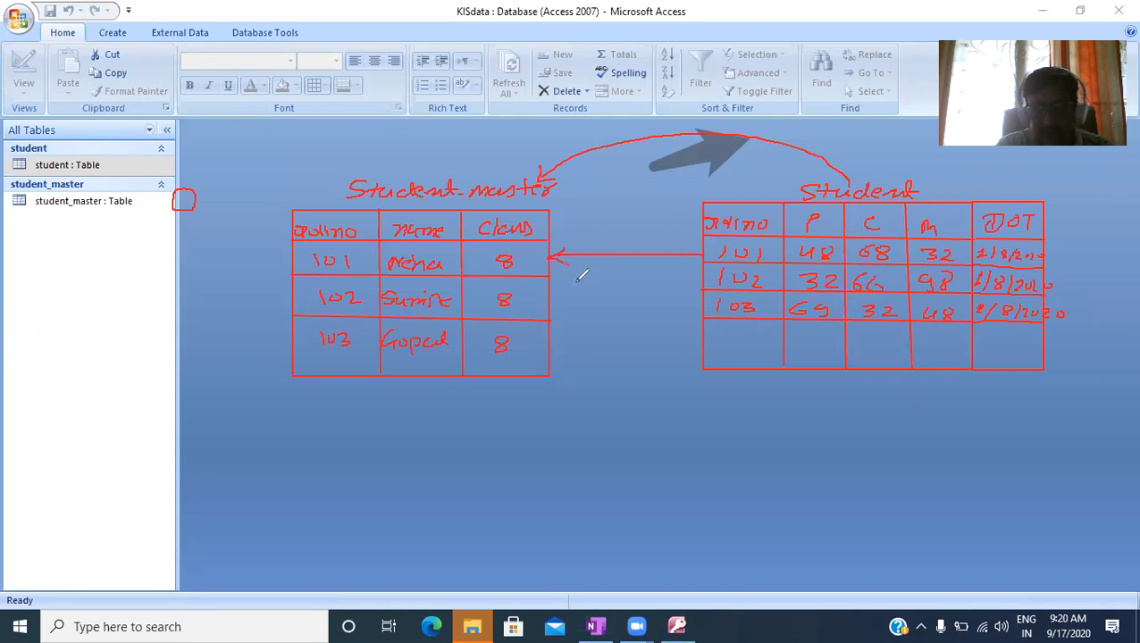
{"action": "left_click", "coordinate": [525, 268]}
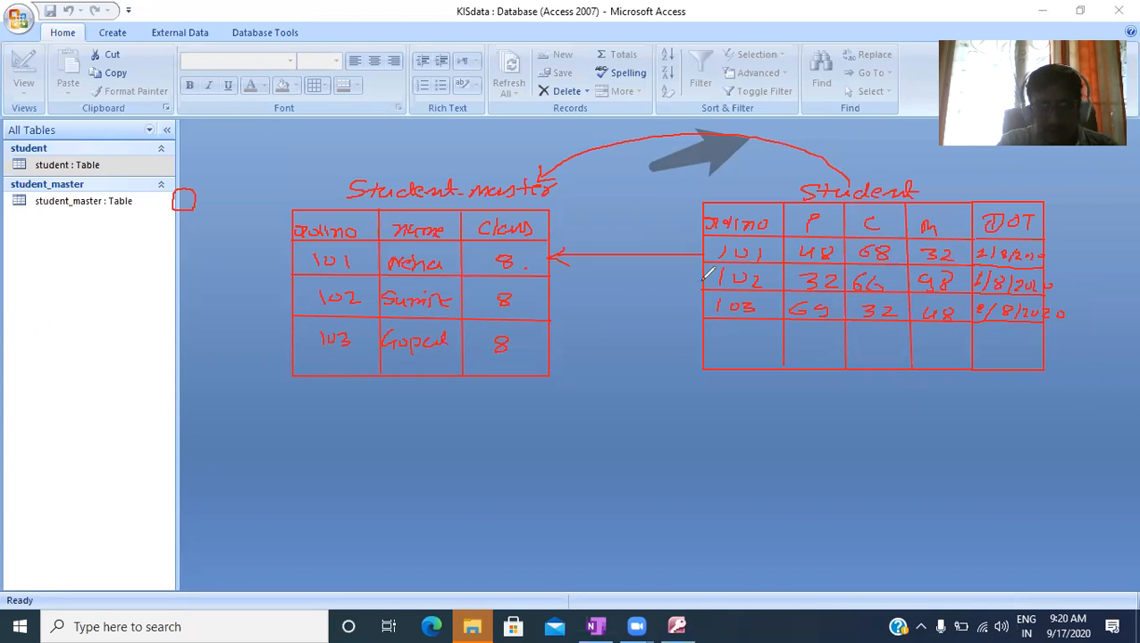
{"action": "mouse_move", "coordinate": [707, 278]}
{"action": "left_mouse_down"}
{"action": "mouse_move", "coordinate": [555, 286]}
{"action": "mouse_move", "coordinate": [567, 298]}
{"action": "left_mouse_up"}
{"action": "mouse_move", "coordinate": [697, 307]}
{"action": "left_mouse_down"}
{"action": "mouse_move", "coordinate": [551, 338]}
{"action": "mouse_move", "coordinate": [563, 350]}
{"action": "left_mouse_up"}
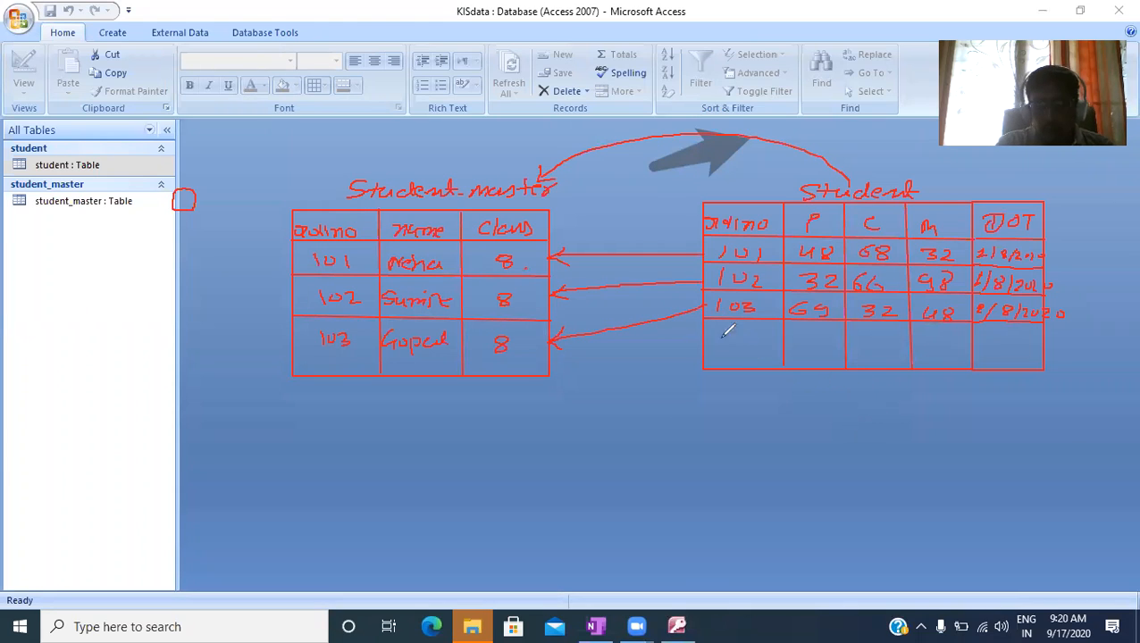
- Write a fourth row in the Student sketch with rollno 101 and marks P 98, C 77 and M 66
{"action": "left_click_drag", "start_coordinate": [725, 333], "coordinate": [719, 347]}
{"action": "left_click_drag", "start_coordinate": [738, 333], "coordinate": [737, 334]}
{"action": "left_click_drag", "start_coordinate": [754, 331], "coordinate": [753, 347]}
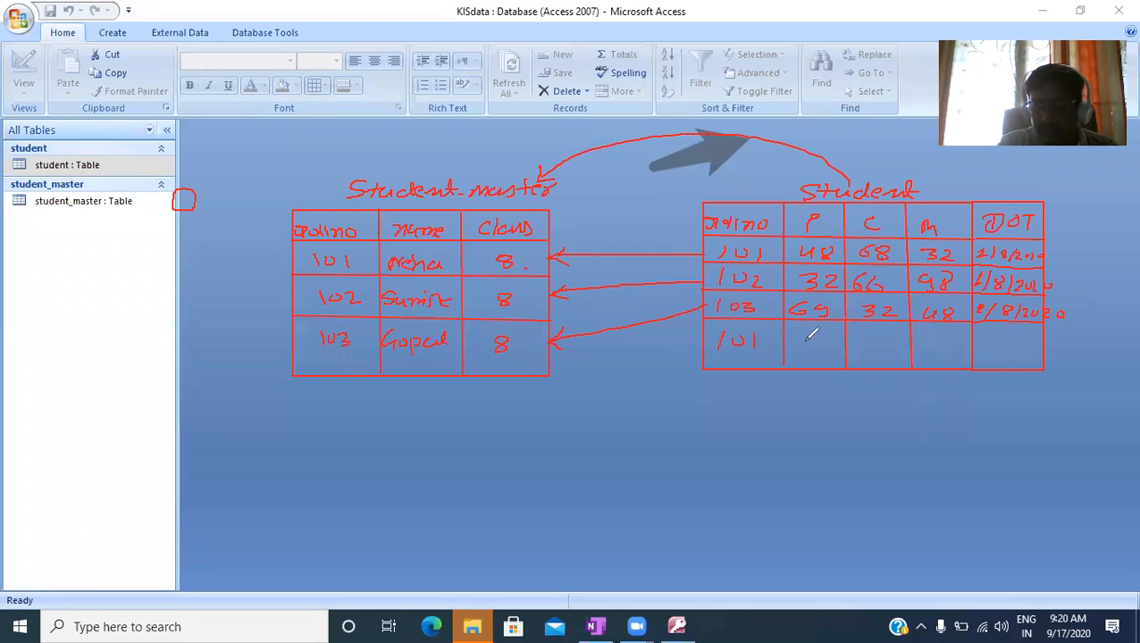
{"action": "mouse_move", "coordinate": [806, 337]}
{"action": "left_mouse_down"}
{"action": "mouse_move", "coordinate": [802, 353]}
{"action": "mouse_move", "coordinate": [822, 339]}
{"action": "mouse_move", "coordinate": [873, 356]}
{"action": "mouse_move", "coordinate": [932, 350]}
{"action": "left_mouse_up"}
{"action": "mouse_move", "coordinate": [949, 345]}
{"action": "left_mouse_down"}
{"action": "mouse_move", "coordinate": [954, 357]}
{"action": "mouse_move", "coordinate": [945, 350]}
{"action": "left_mouse_up"}
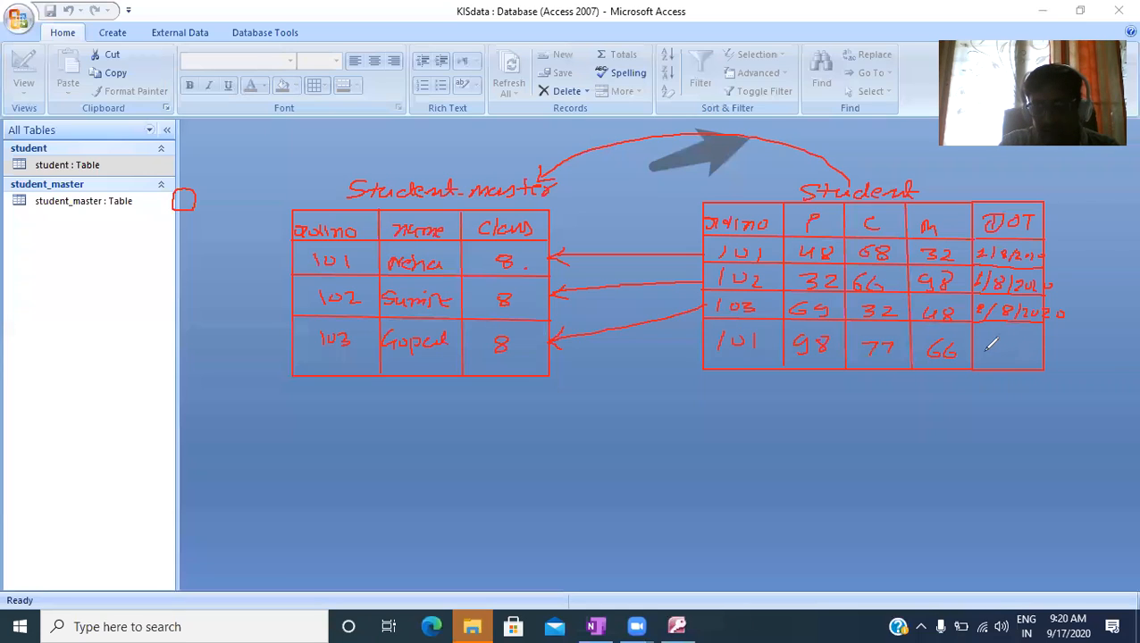
- Date the fourth Student row 1/9/2020 and draw an arrow from its rollno to the 101 row in Student_master
{"action": "mouse_move", "coordinate": [994, 339]}
{"action": "left_mouse_down"}
{"action": "mouse_move", "coordinate": [997, 356]}
{"action": "mouse_move", "coordinate": [1013, 356]}
{"action": "left_mouse_up"}
{"action": "left_click_drag", "start_coordinate": [1033, 340], "coordinate": [1033, 358]}
{"action": "left_click_drag", "start_coordinate": [1038, 347], "coordinate": [1049, 354]}
{"action": "left_click_drag", "start_coordinate": [1059, 347], "coordinate": [1060, 348]}
{"action": "left_click_drag", "start_coordinate": [1070, 349], "coordinate": [1081, 356]}
{"action": "left_click_drag", "start_coordinate": [1095, 347], "coordinate": [1096, 347]}
{"action": "mouse_move", "coordinate": [717, 349]}
{"action": "left_mouse_down"}
{"action": "mouse_move", "coordinate": [729, 347]}
{"action": "mouse_move", "coordinate": [580, 254]}
{"action": "mouse_move", "coordinate": [564, 258]}
{"action": "mouse_move", "coordinate": [586, 274]}
{"action": "left_mouse_up"}
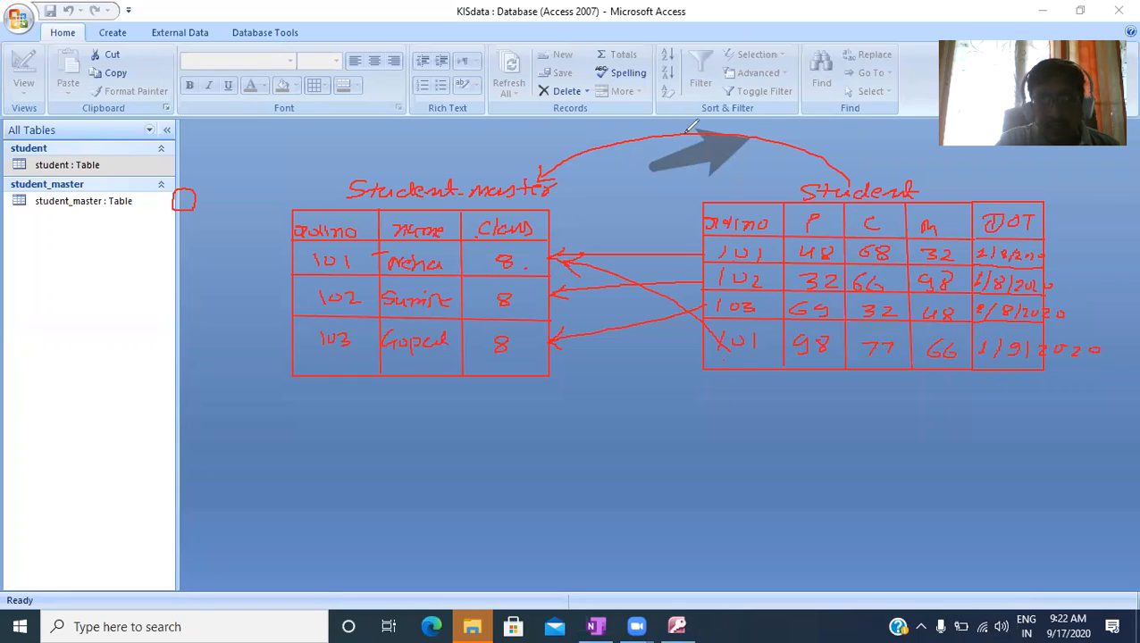
- Circle the rollno header in both sketches in black and add a small arrowhead mark on top of each circle
{"action": "mouse_move", "coordinate": [360, 216]}
{"action": "left_mouse_down"}
{"action": "mouse_move", "coordinate": [315, 211]}
{"action": "mouse_move", "coordinate": [291, 243]}
{"action": "mouse_move", "coordinate": [376, 230]}
{"action": "mouse_move", "coordinate": [356, 209]}
{"action": "left_mouse_up"}
{"action": "left_click_drag", "start_coordinate": [751, 205], "coordinate": [686, 239]}
{"action": "mouse_move", "coordinate": [759, 241]}
{"action": "left_mouse_down"}
{"action": "mouse_move", "coordinate": [776, 202]}
{"action": "mouse_move", "coordinate": [743, 202]}
{"action": "left_mouse_up"}
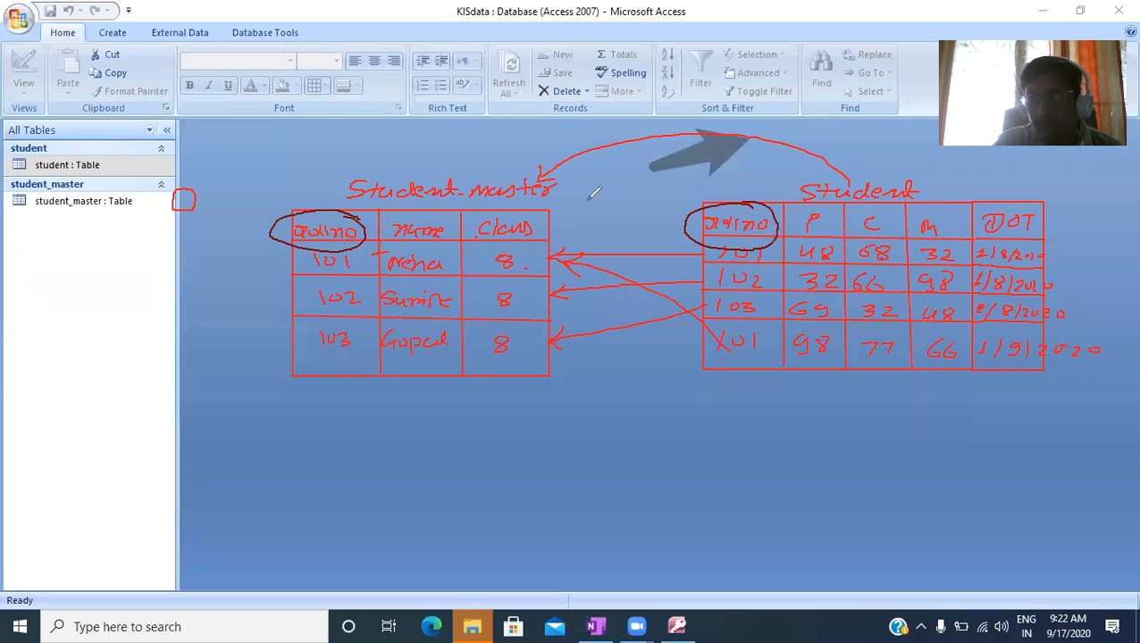
{"action": "left_click_drag", "start_coordinate": [329, 207], "coordinate": [349, 203]}
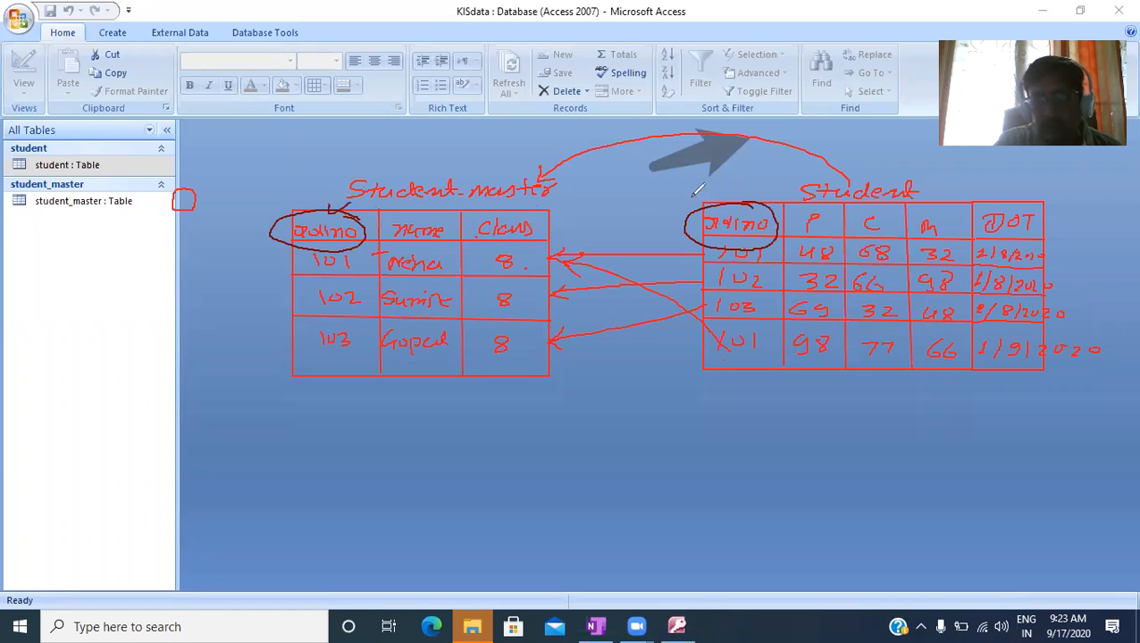
{"action": "left_click_drag", "start_coordinate": [714, 200], "coordinate": [731, 205]}
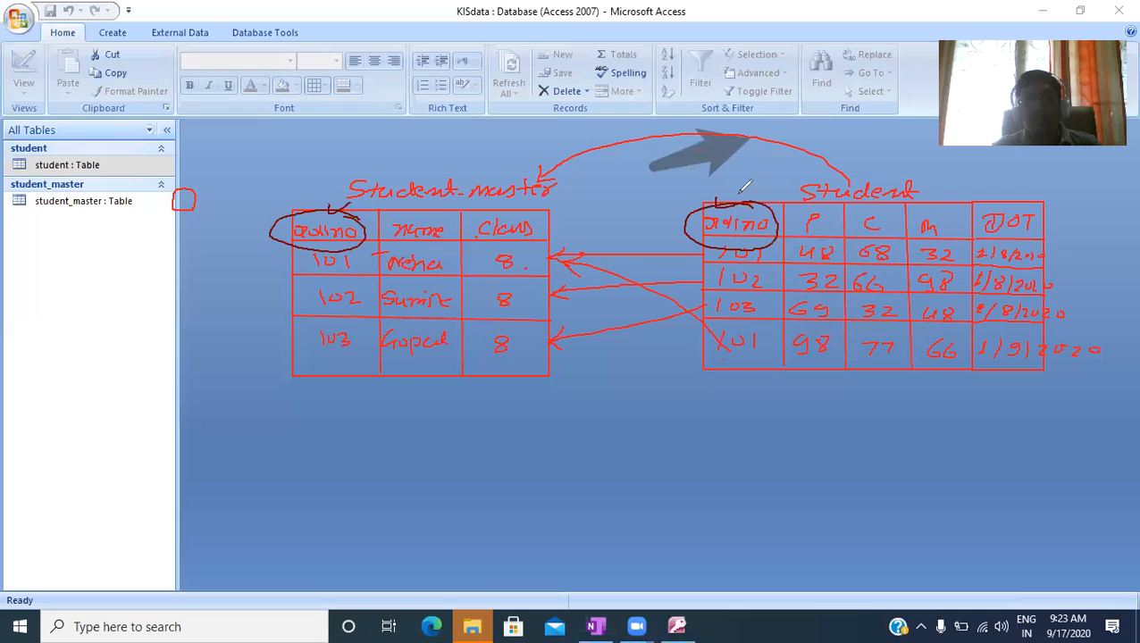